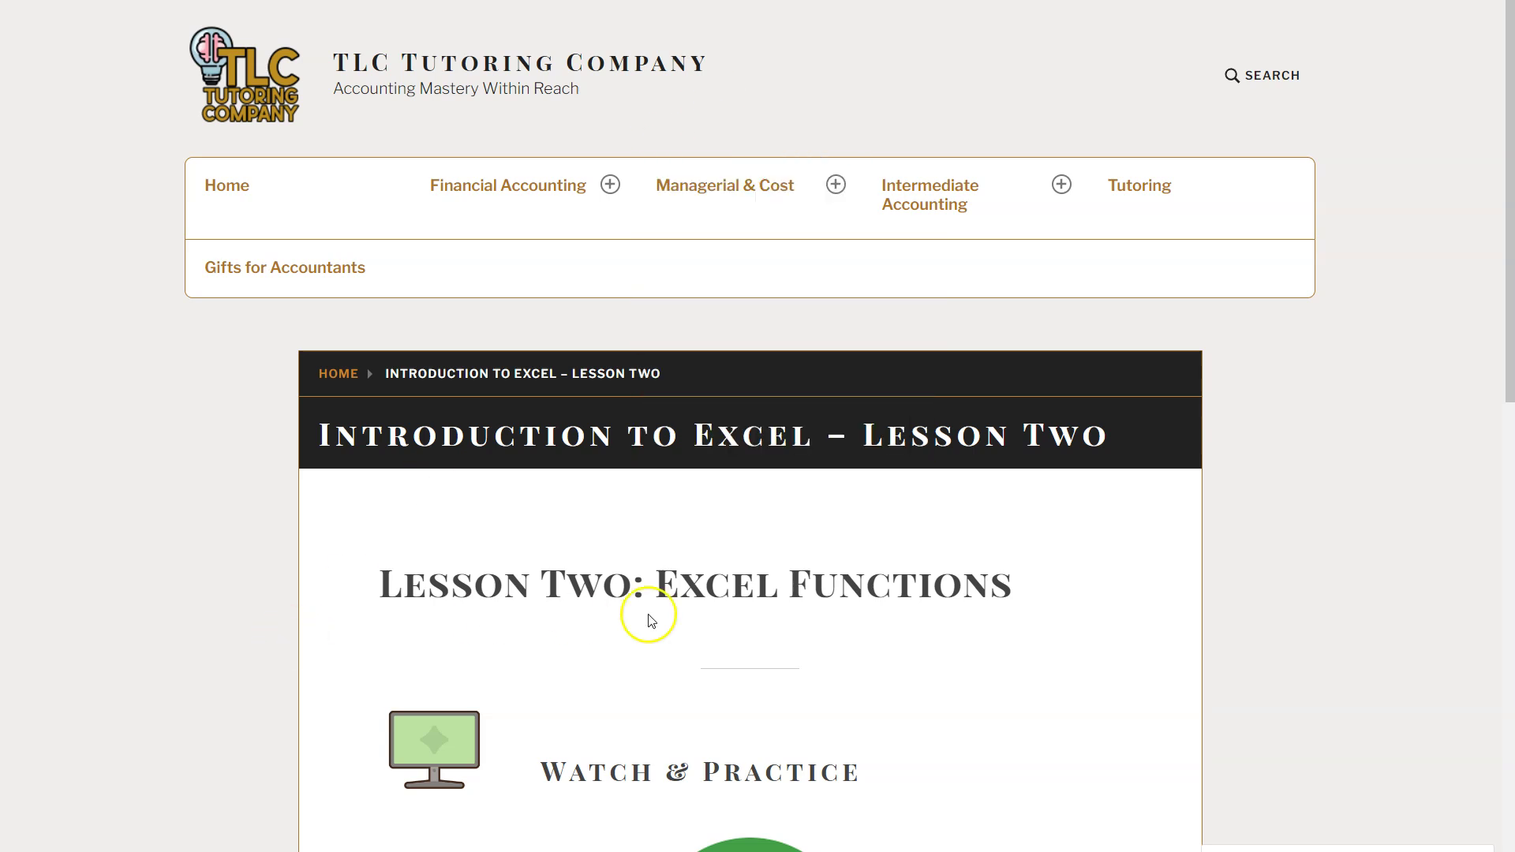
- Scroll the Lesson Two page down to the green download arrow and its 'Click here to access' link
{"action": "scroll", "coordinate": [669, 584], "scroll_direction": "down", "scroll_amount": 3}
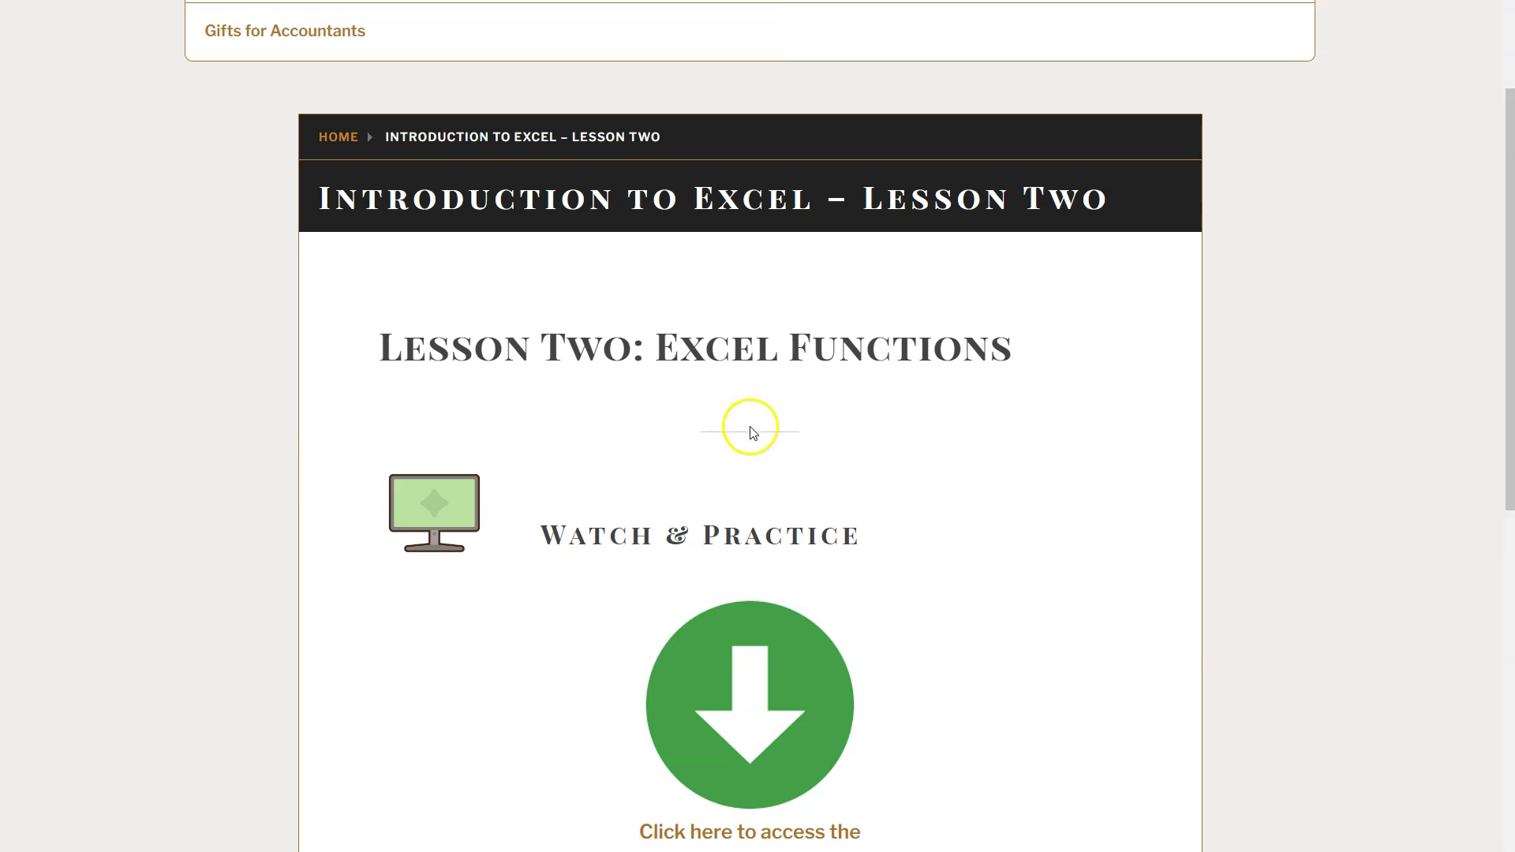
{"action": "scroll", "coordinate": [747, 429], "scroll_direction": "up", "scroll_amount": 3}
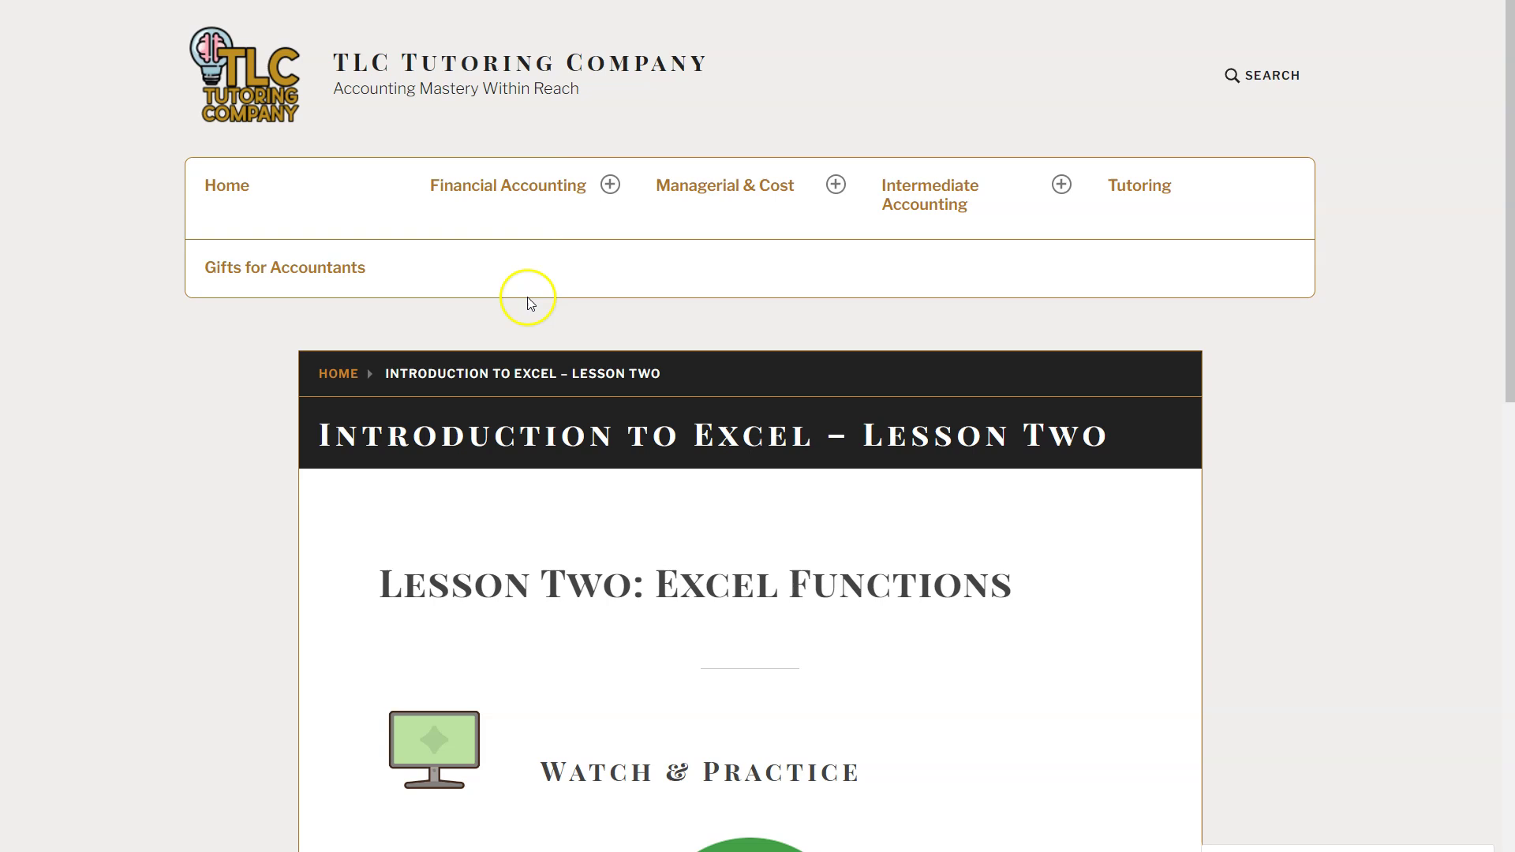
{"action": "scroll", "coordinate": [494, 596], "scroll_direction": "down", "scroll_amount": 3}
{"action": "scroll", "coordinate": [521, 556], "scroll_direction": "down", "scroll_amount": 2}
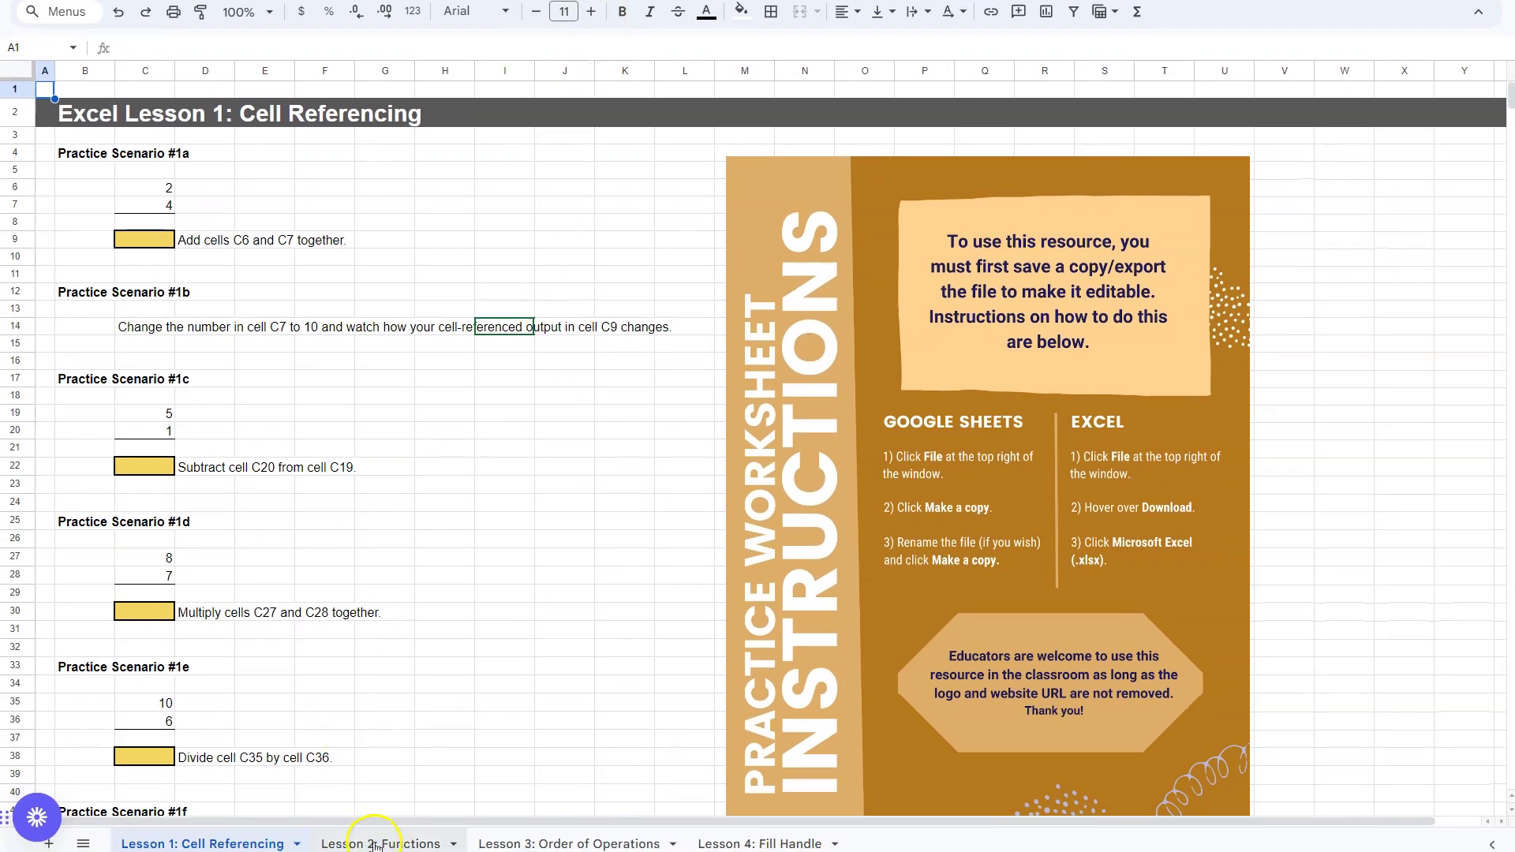
- Show the Lesson 2: Functions sheet with the menu bar restored (Ctrl+Shift+F) and the File menu open
{"action": "left_click", "coordinate": [374, 844]}
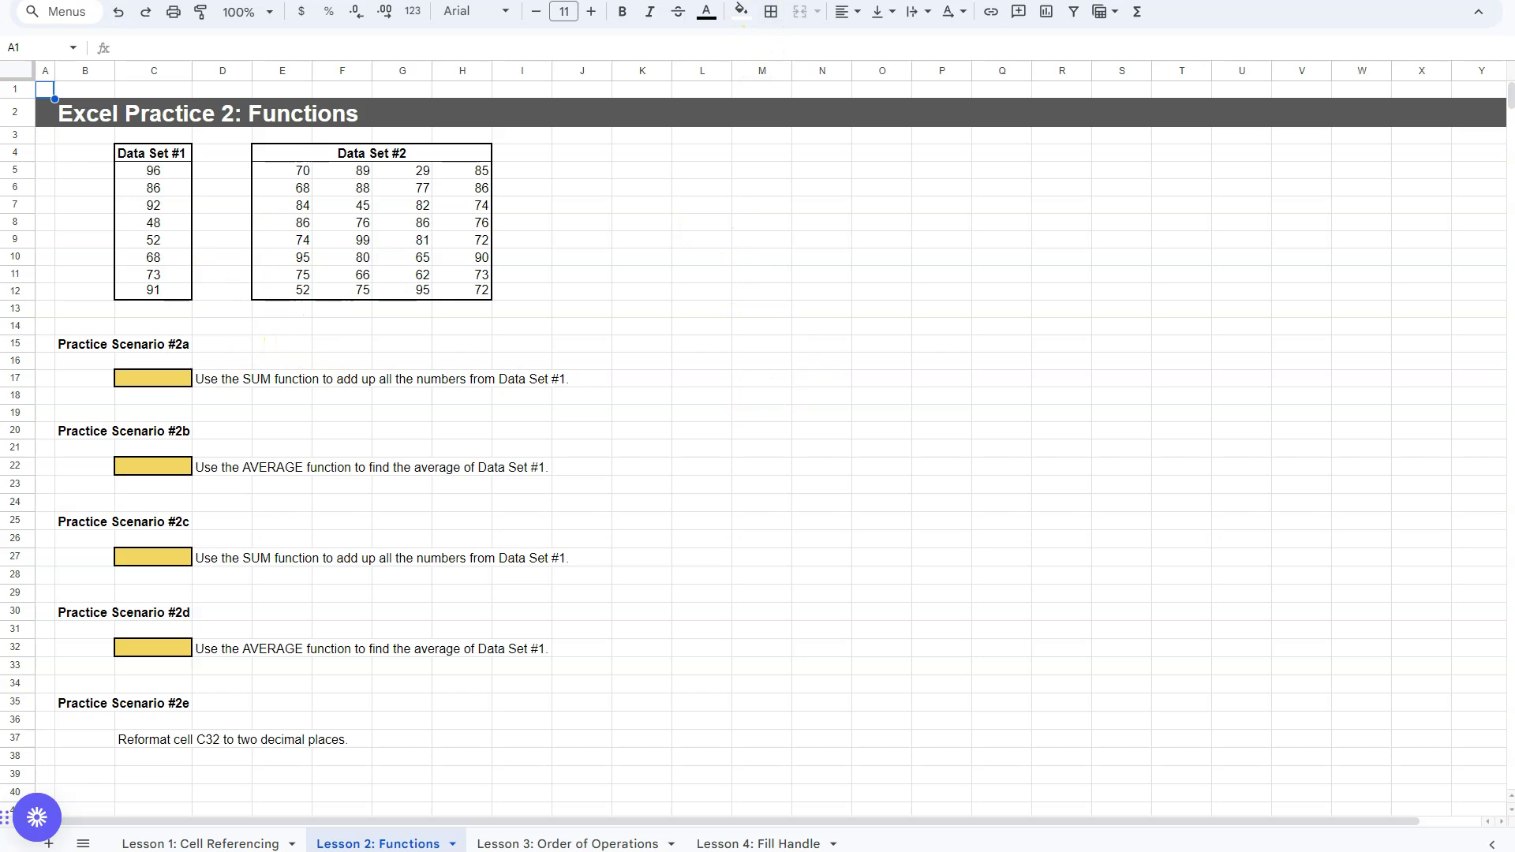
{"action": "key", "text": "ctrl+shift+f"}
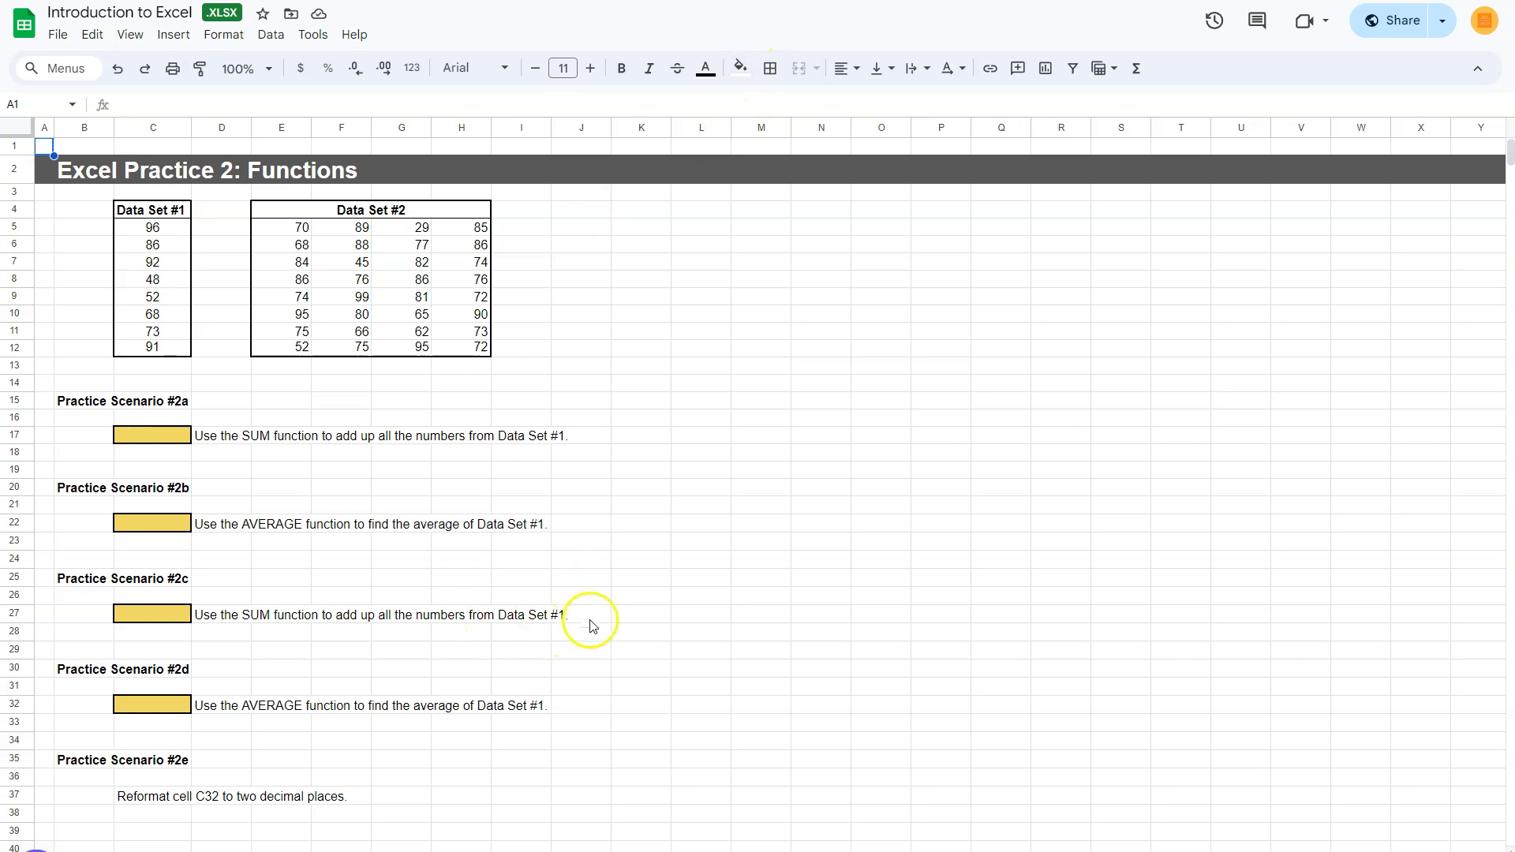
{"action": "left_click", "coordinate": [58, 35]}
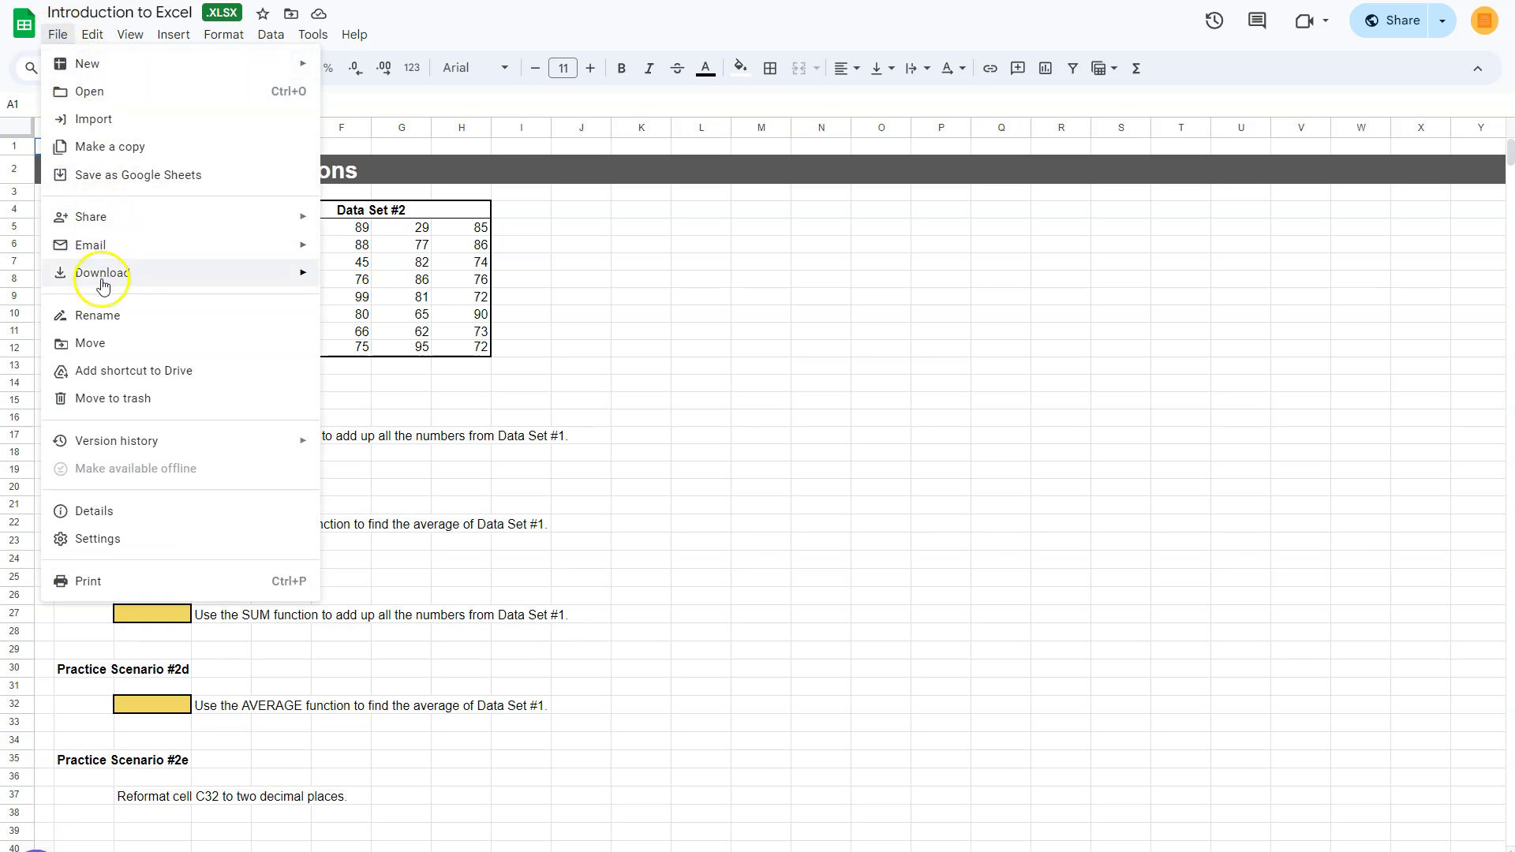
- Download the workbook from the File menu as a Microsoft Excel (.xlsx) file
{"action": "mouse_move", "coordinate": [103, 278]}
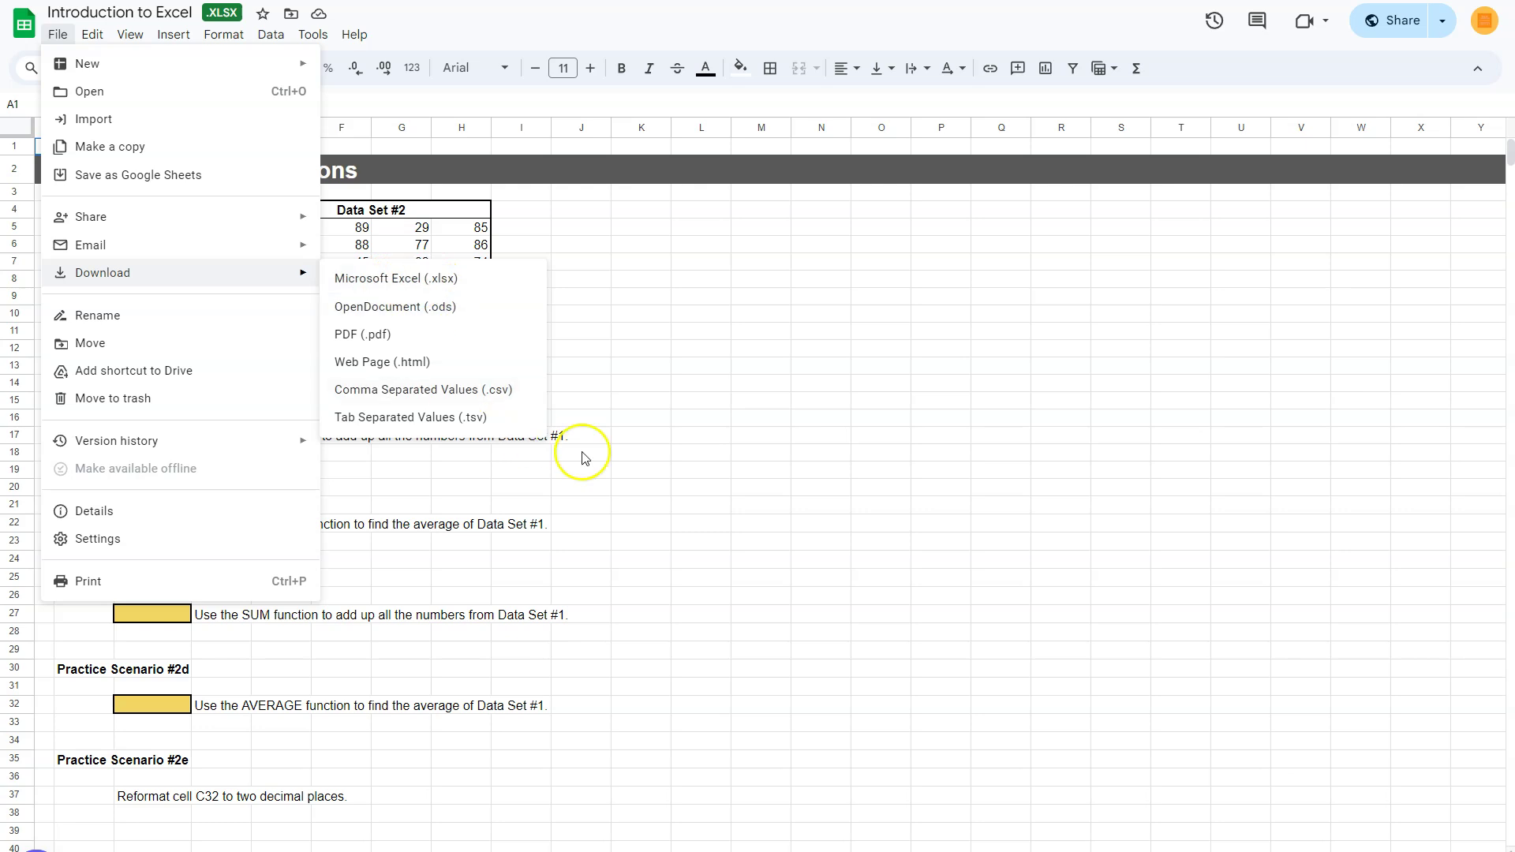
{"action": "left_click", "coordinate": [624, 451]}
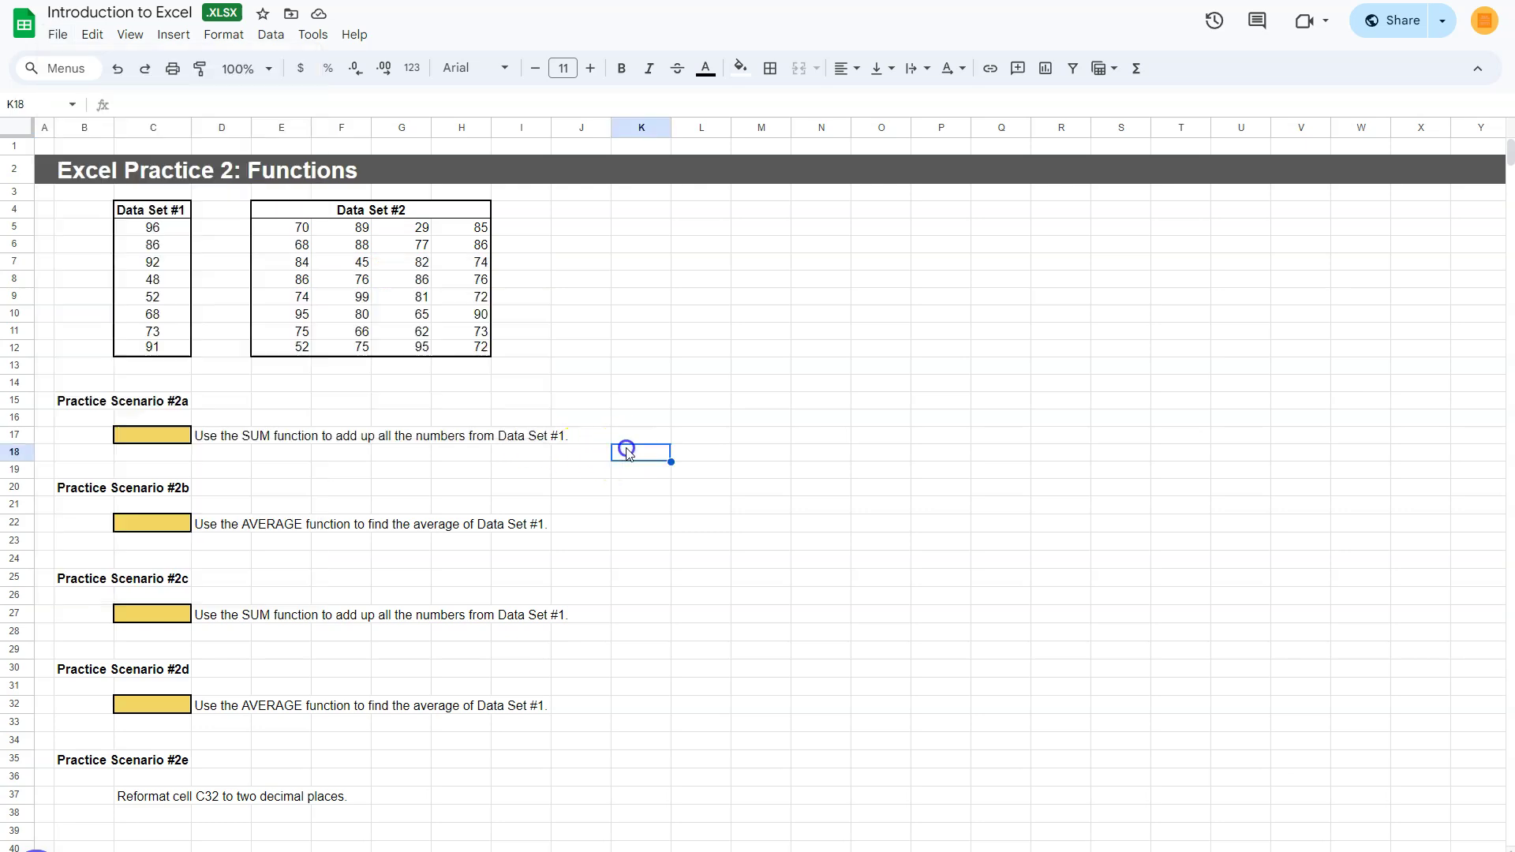
{"action": "left_click", "coordinate": [58, 40]}
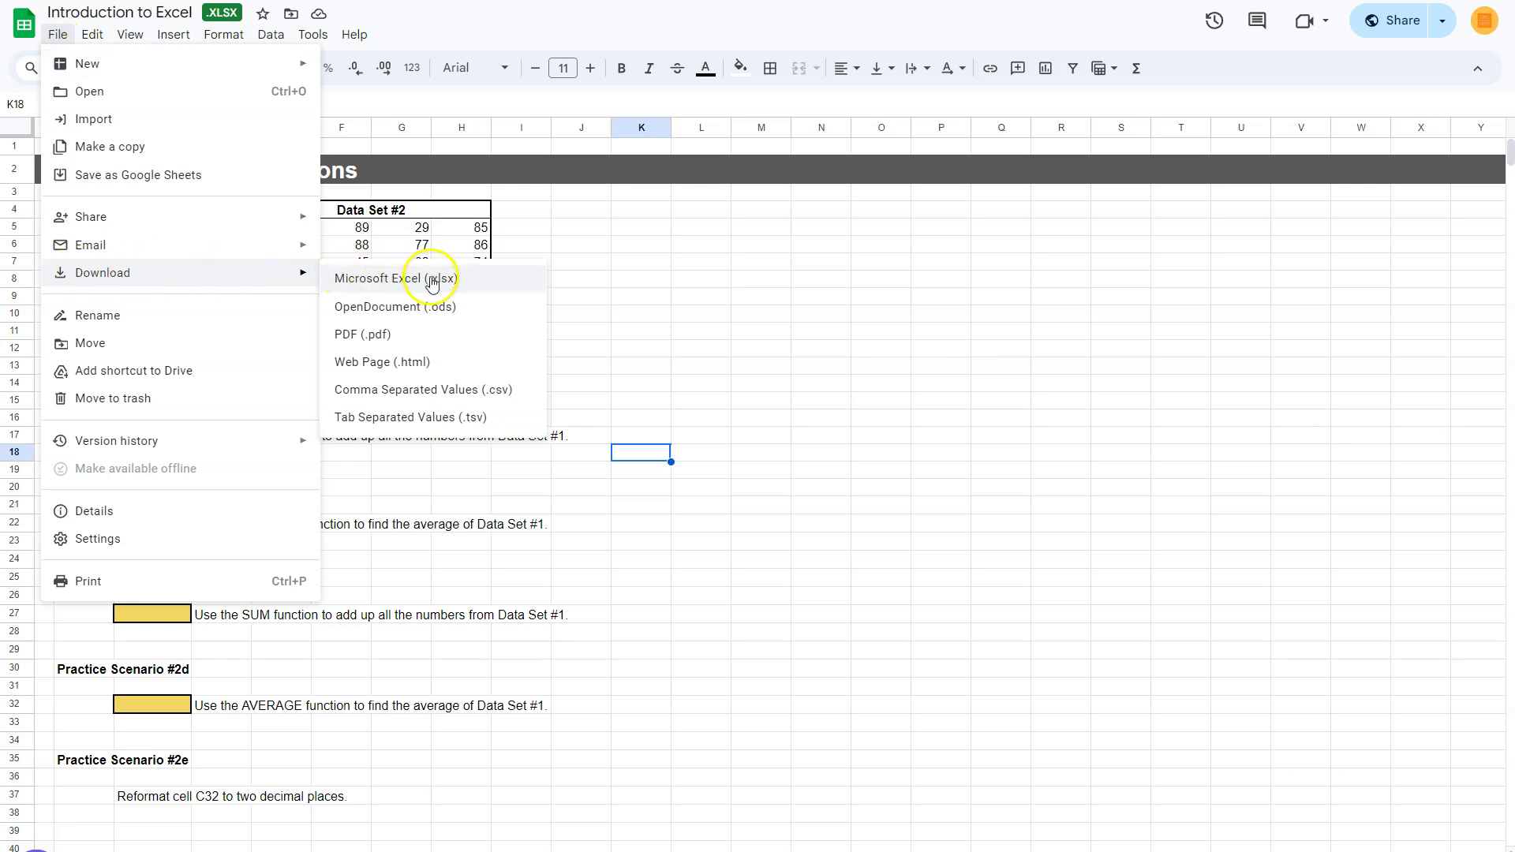
{"action": "left_click", "coordinate": [422, 285]}
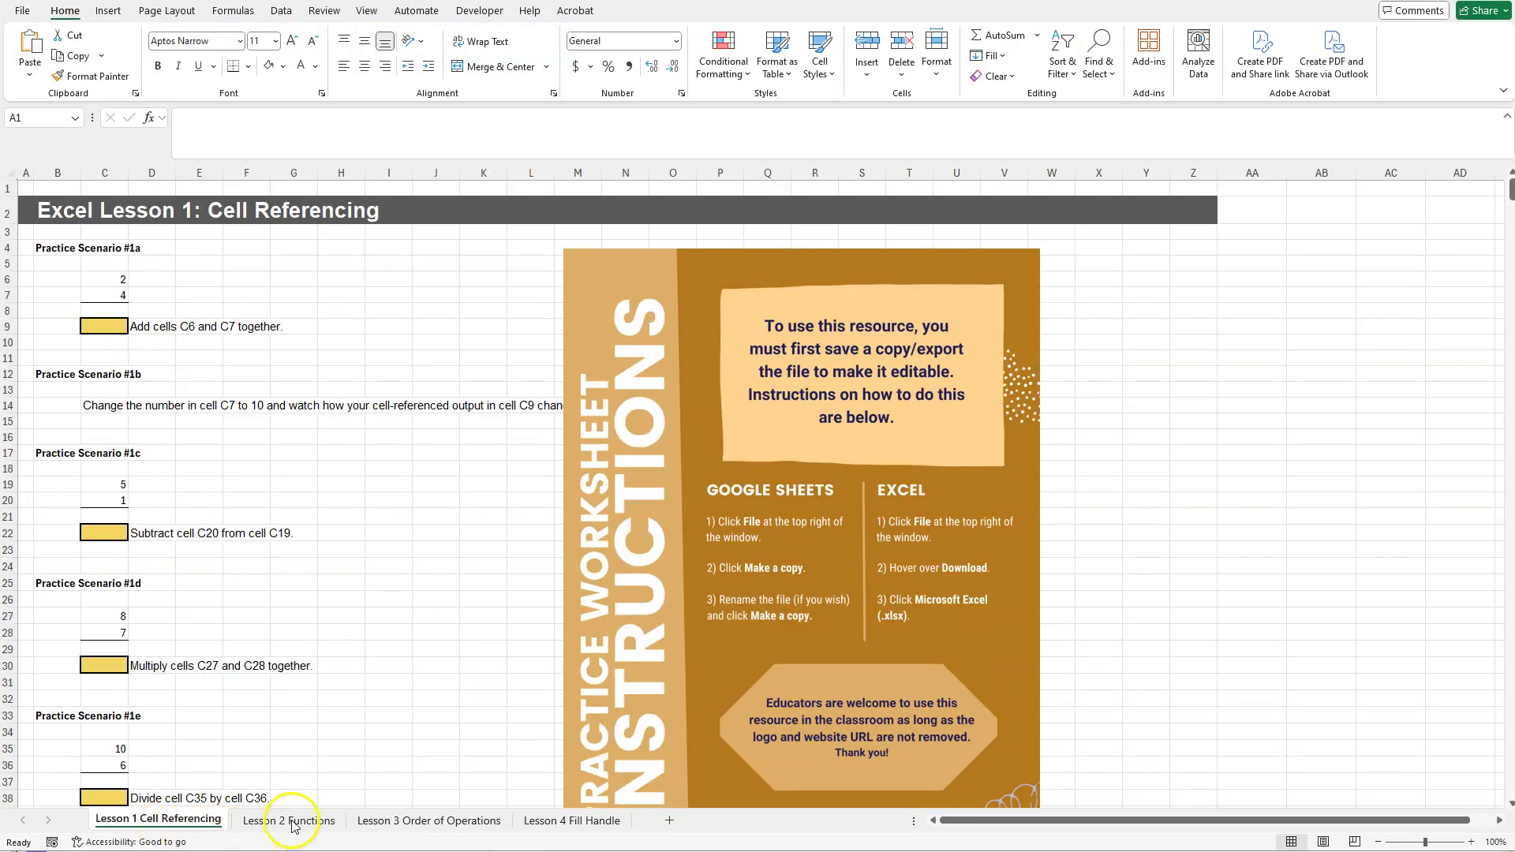
- Switch to the Lesson 2 Functions sheet and zoom in to 190%
{"action": "left_click", "coordinate": [291, 820]}
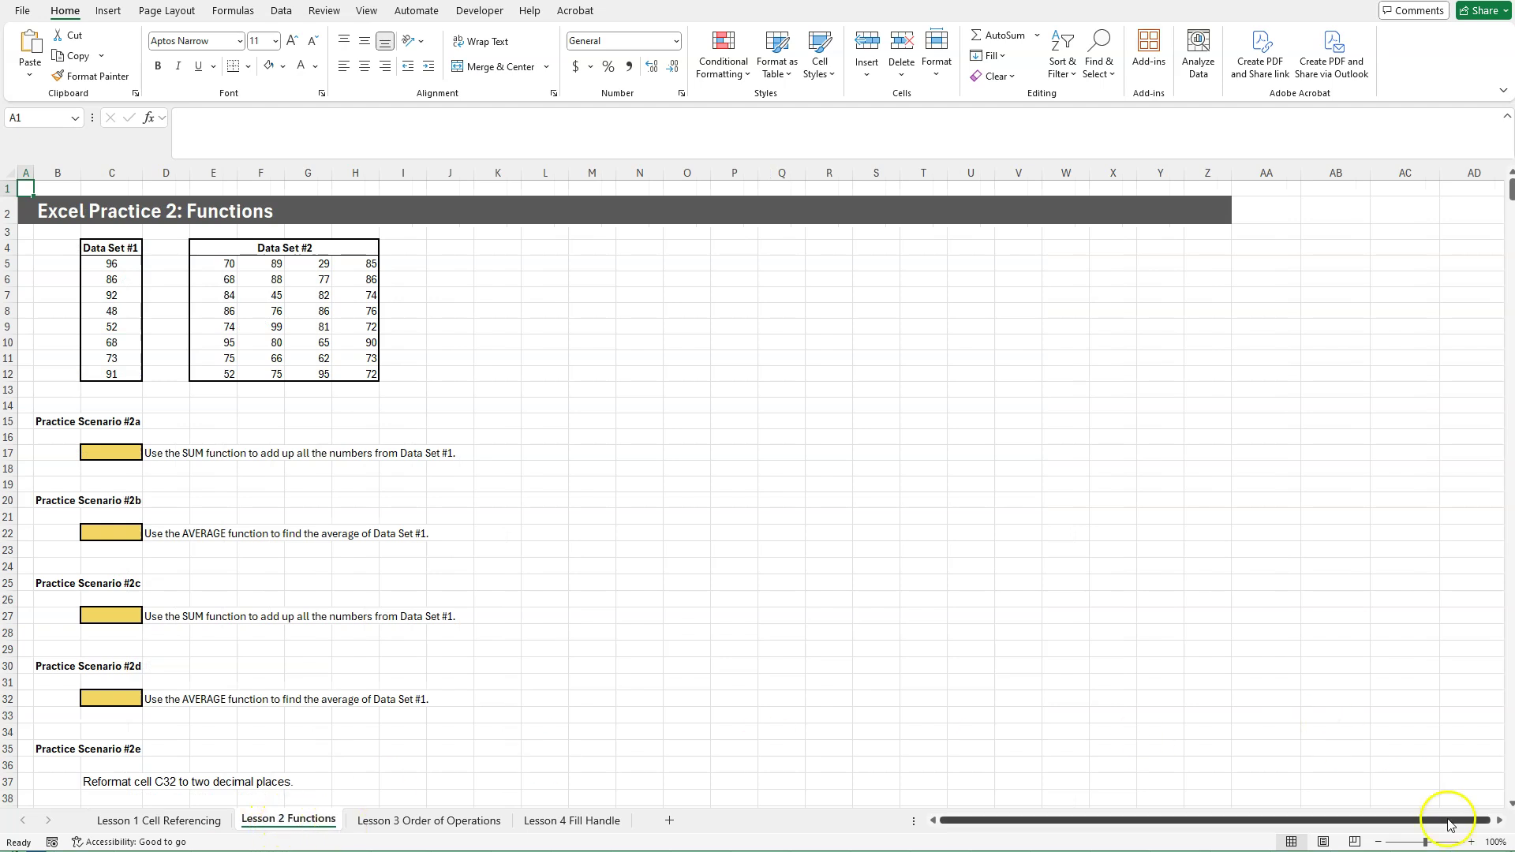
{"action": "left_click", "coordinate": [1471, 842]}
{"action": "left_click", "coordinate": [1471, 842]}
{"action": "left_click", "coordinate": [1472, 842]}
{"action": "left_click", "coordinate": [1471, 841]}
{"action": "left_click", "coordinate": [1472, 842]}
{"action": "left_click", "coordinate": [1472, 842]}
{"action": "left_click", "coordinate": [1472, 842]}
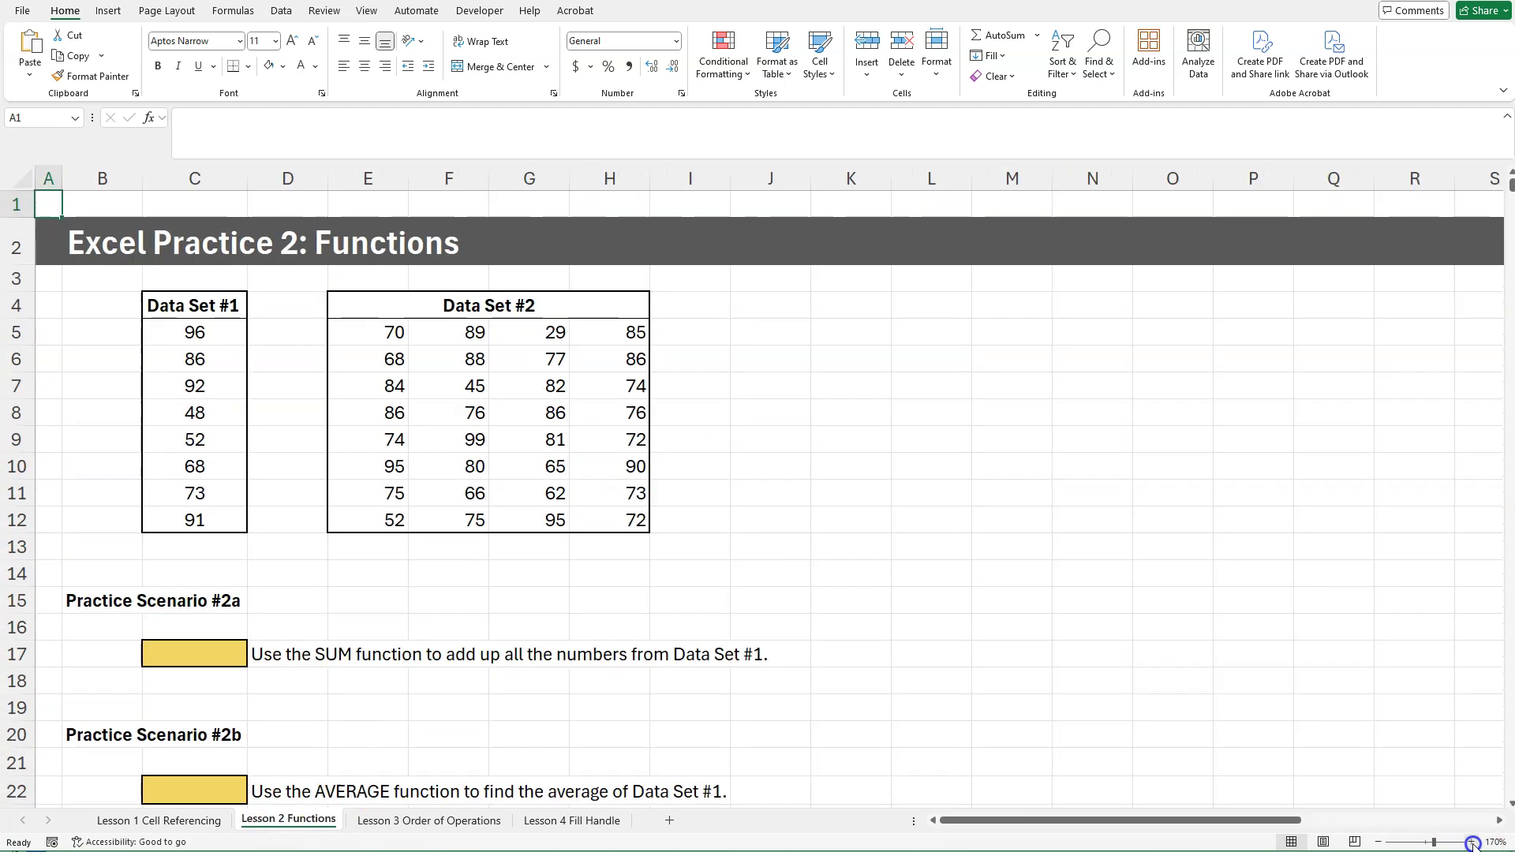
{"action": "left_click", "coordinate": [1472, 842]}
{"action": "left_click", "coordinate": [1472, 842]}
{"action": "left_click", "coordinate": [751, 554]}
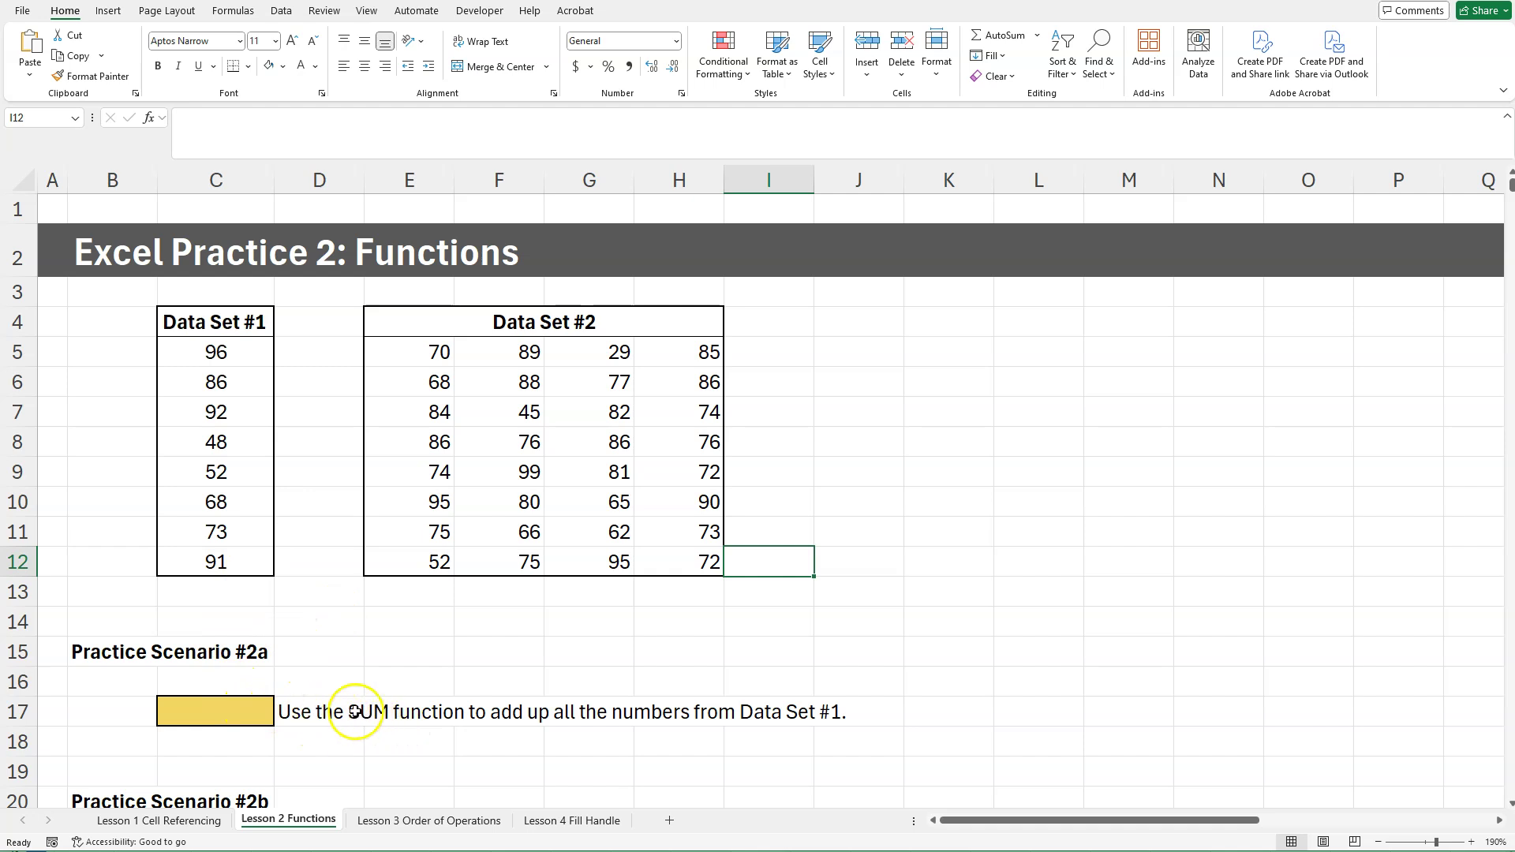
- Review the practice scenarios and put the yellow answer cell C17 into edit mode
{"action": "scroll", "coordinate": [348, 718], "scroll_direction": "down", "scroll_amount": 2}
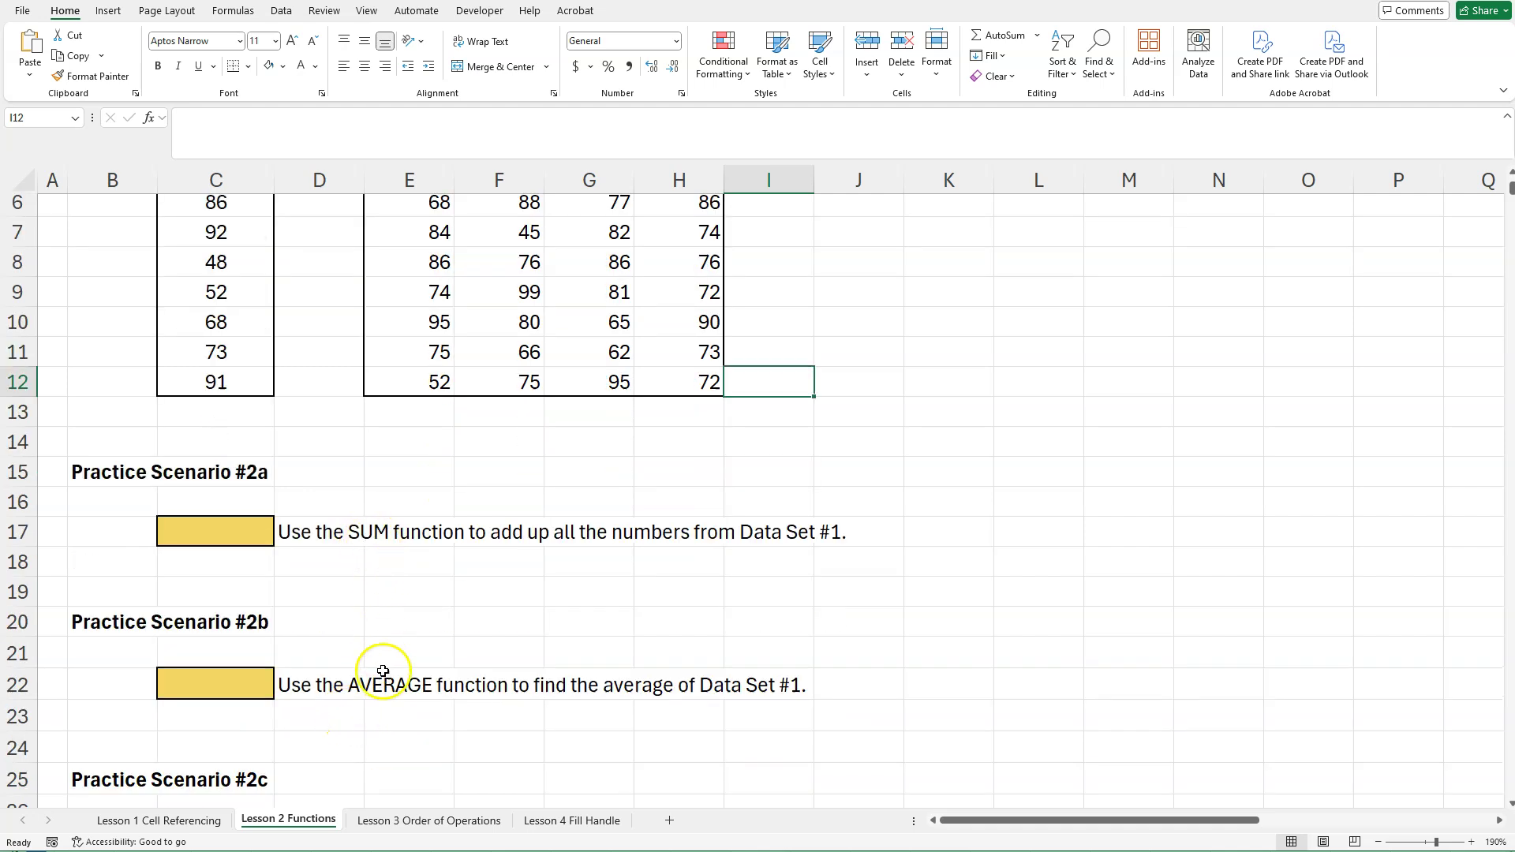
{"action": "scroll", "coordinate": [411, 678], "scroll_direction": "up", "scroll_amount": 2}
{"action": "double_click", "coordinate": [226, 720]}
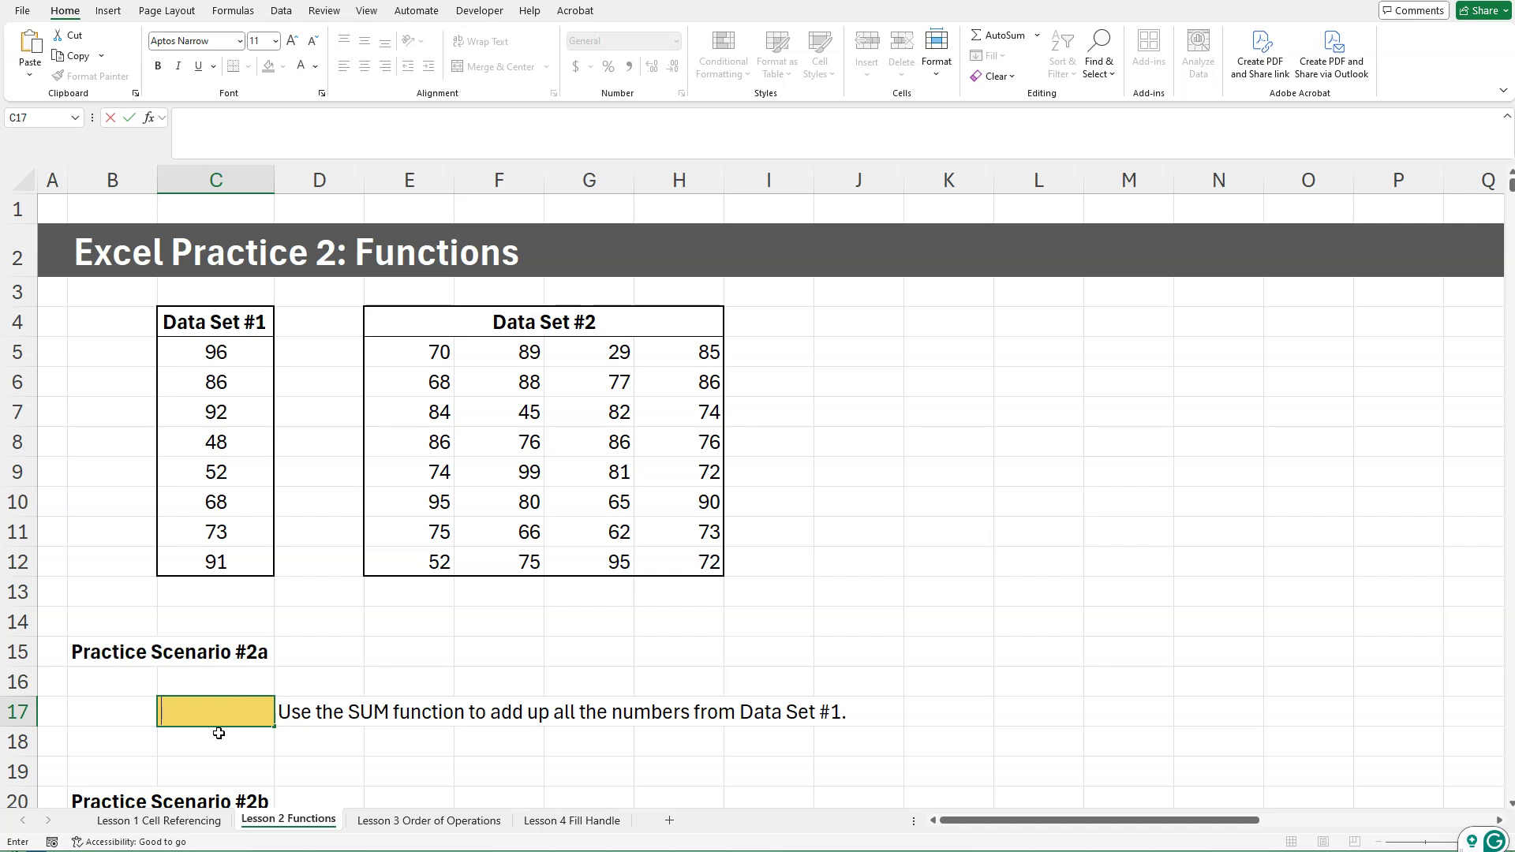
- Begin a SUM formula in C17 using the SUM autocomplete suggestion
{"action": "type", "text": "="}
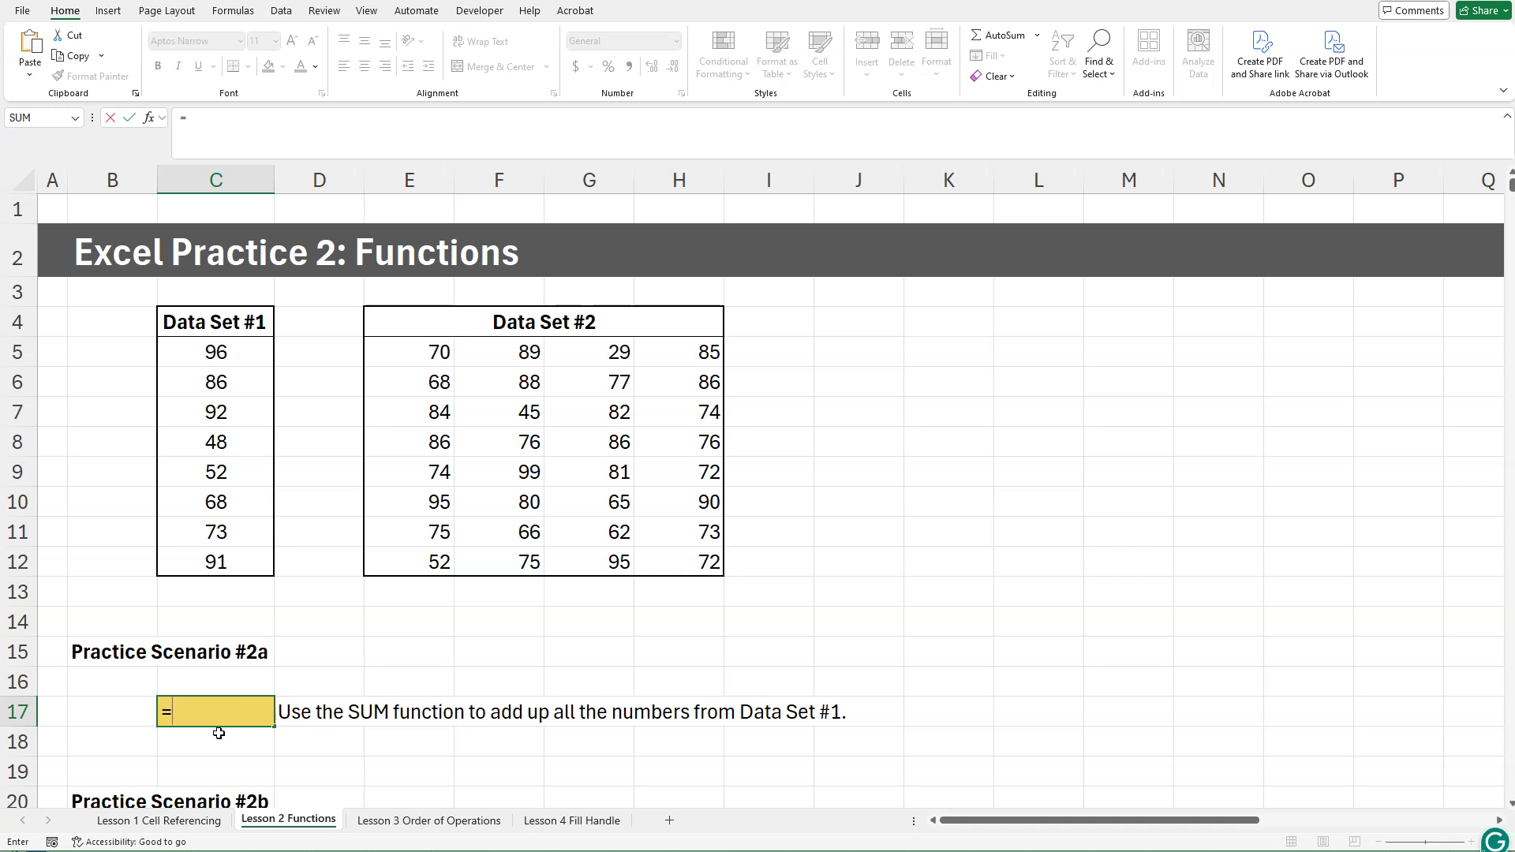
{"action": "type", "text": "SUM"}
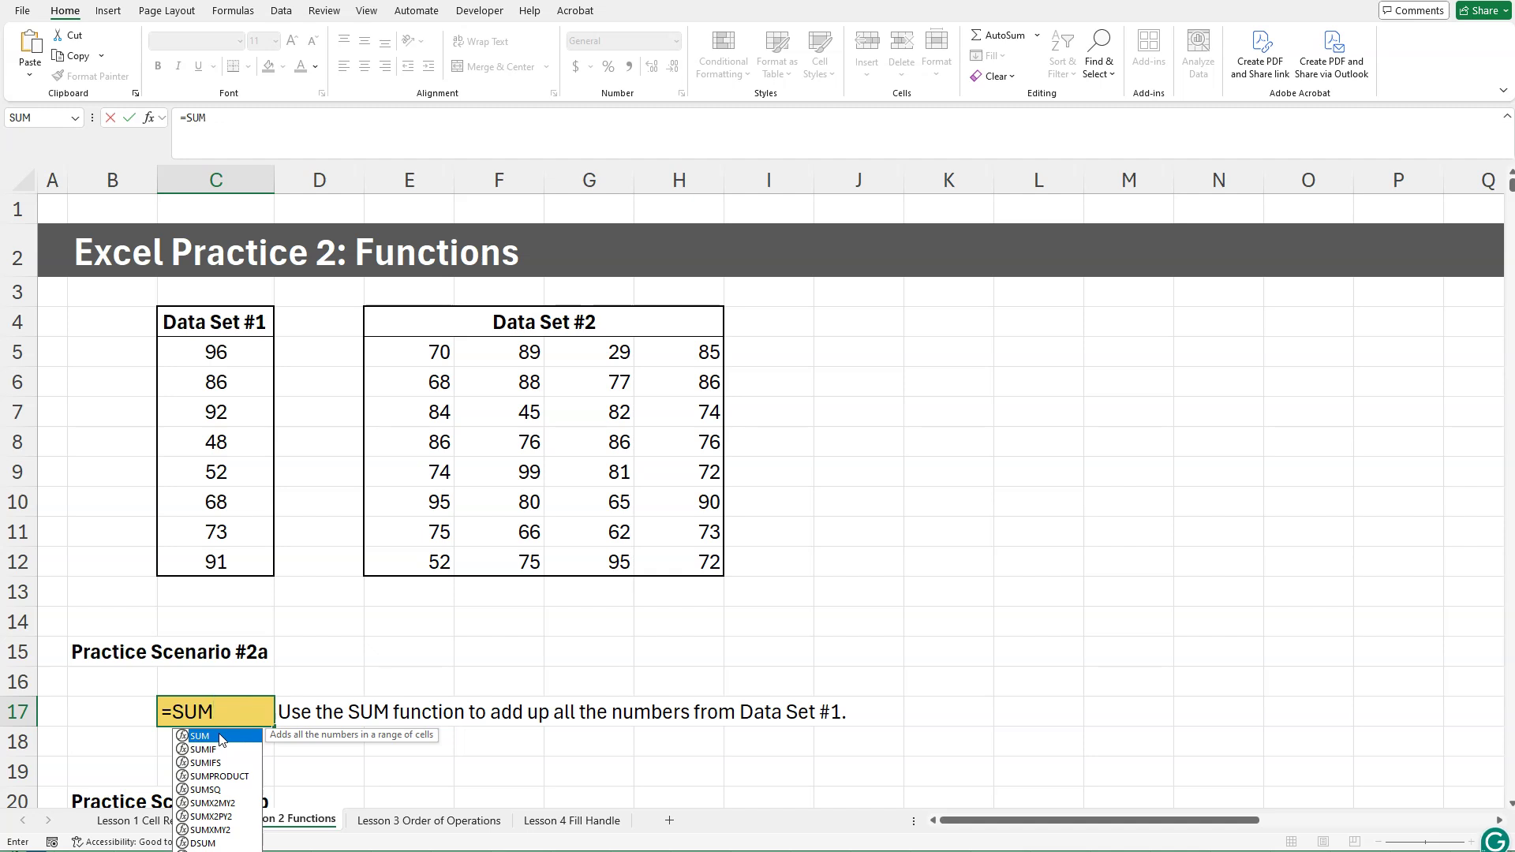
{"action": "double_click", "coordinate": [220, 737]}
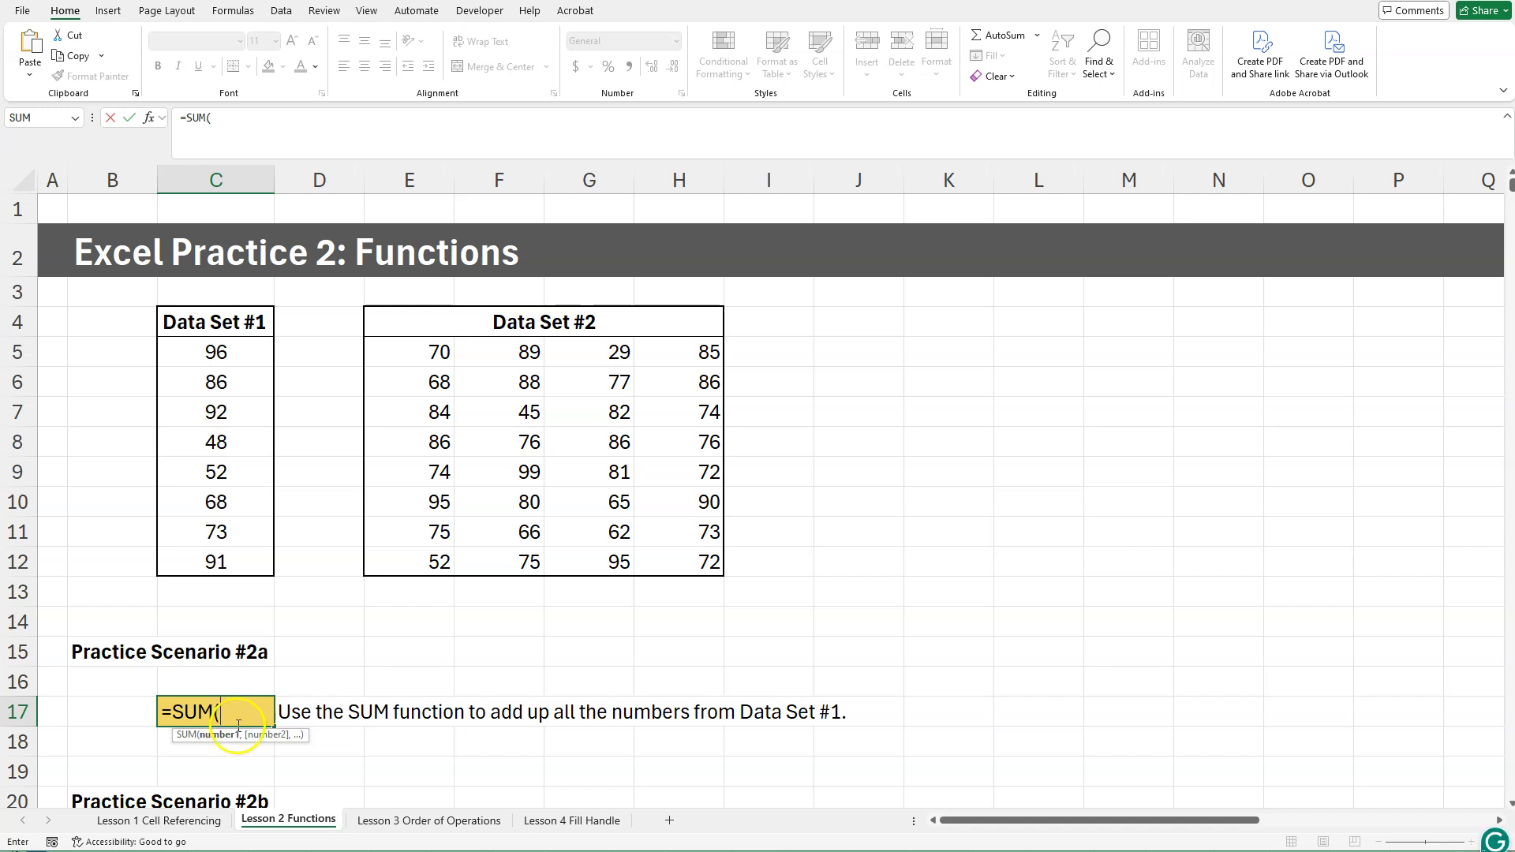
{"action": "left_click", "coordinate": [183, 718]}
- Add C5 and C6 as SUM arguments, removing the extra C7 reference
{"action": "left_click", "coordinate": [217, 356]}
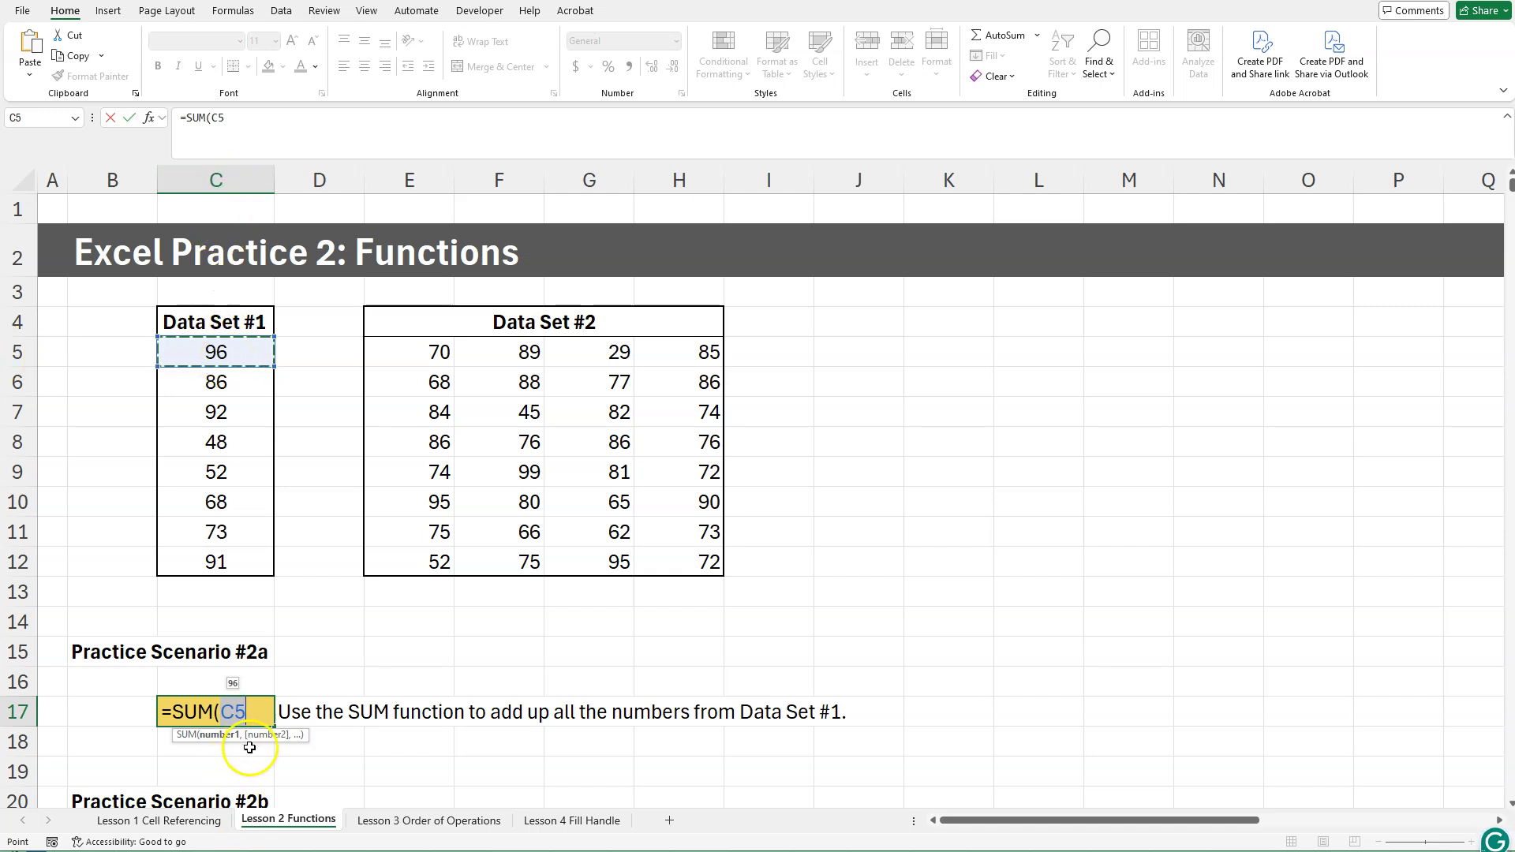
{"action": "type", "text": ","}
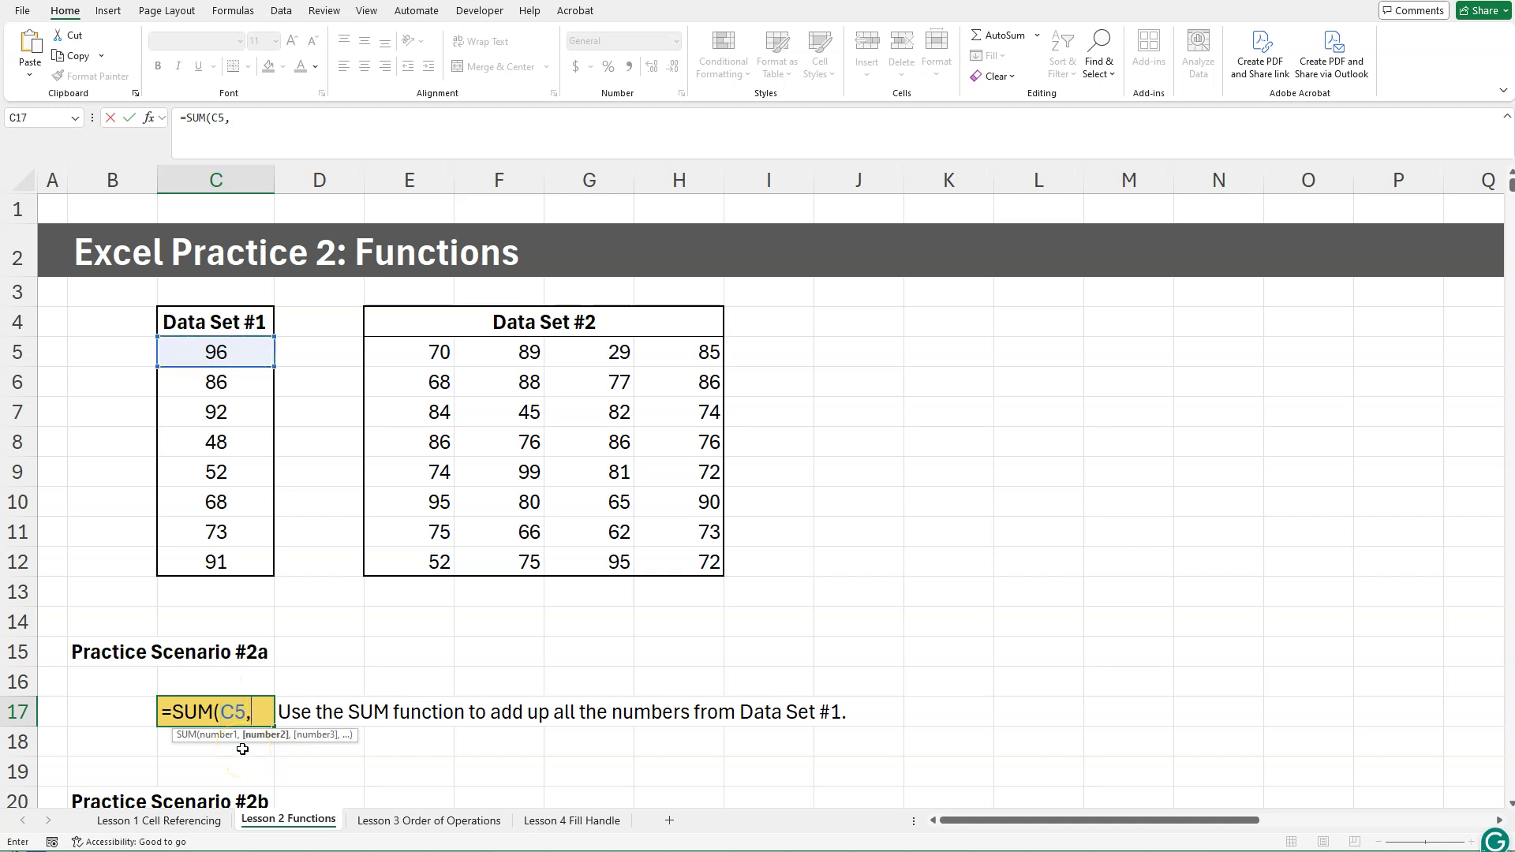
{"action": "left_click", "coordinate": [221, 384]}
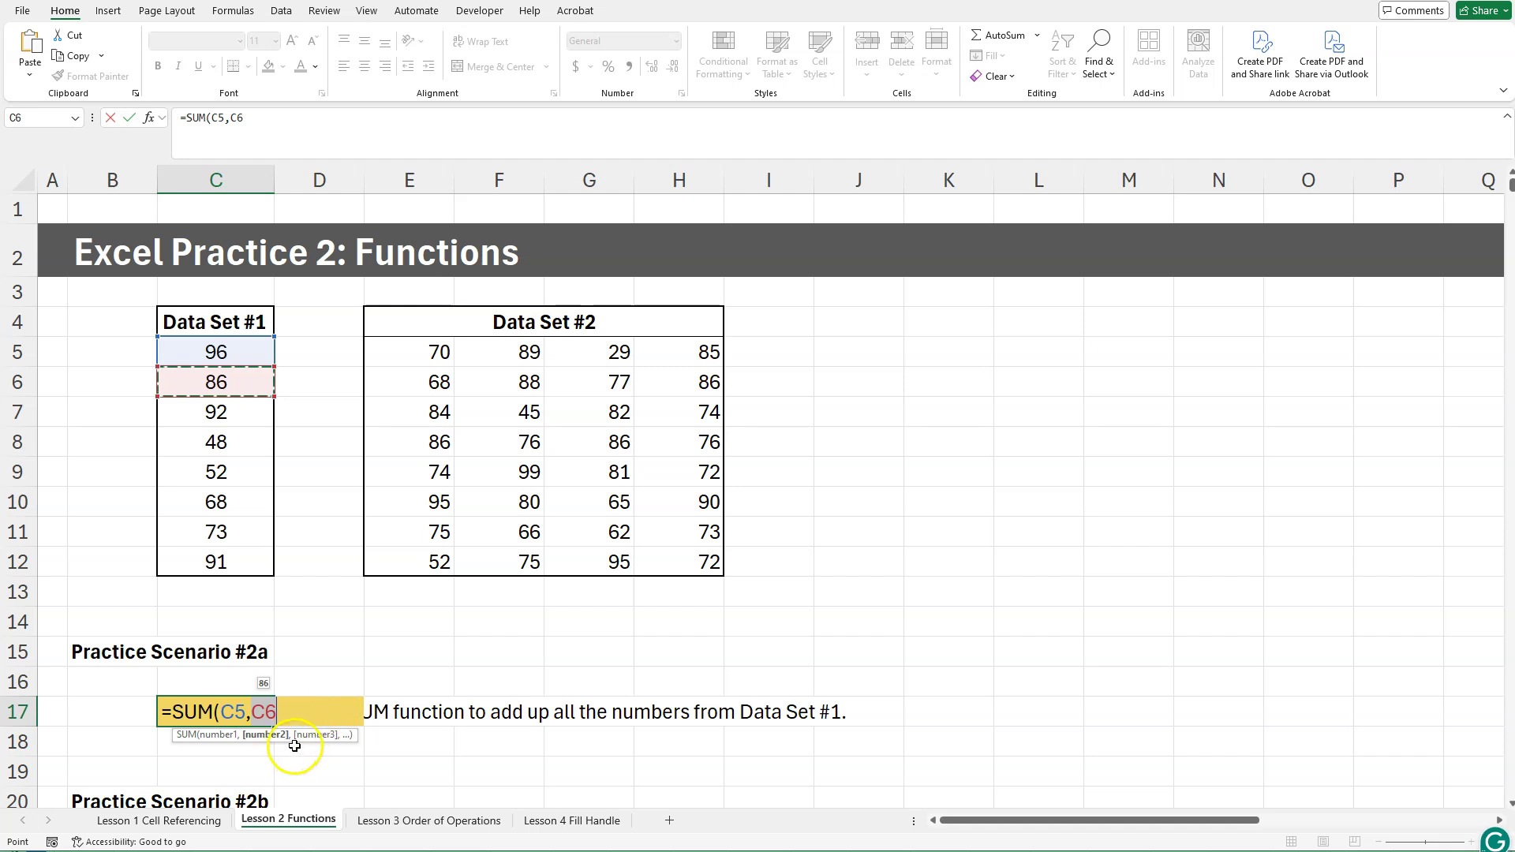
{"action": "type", "text": ","}
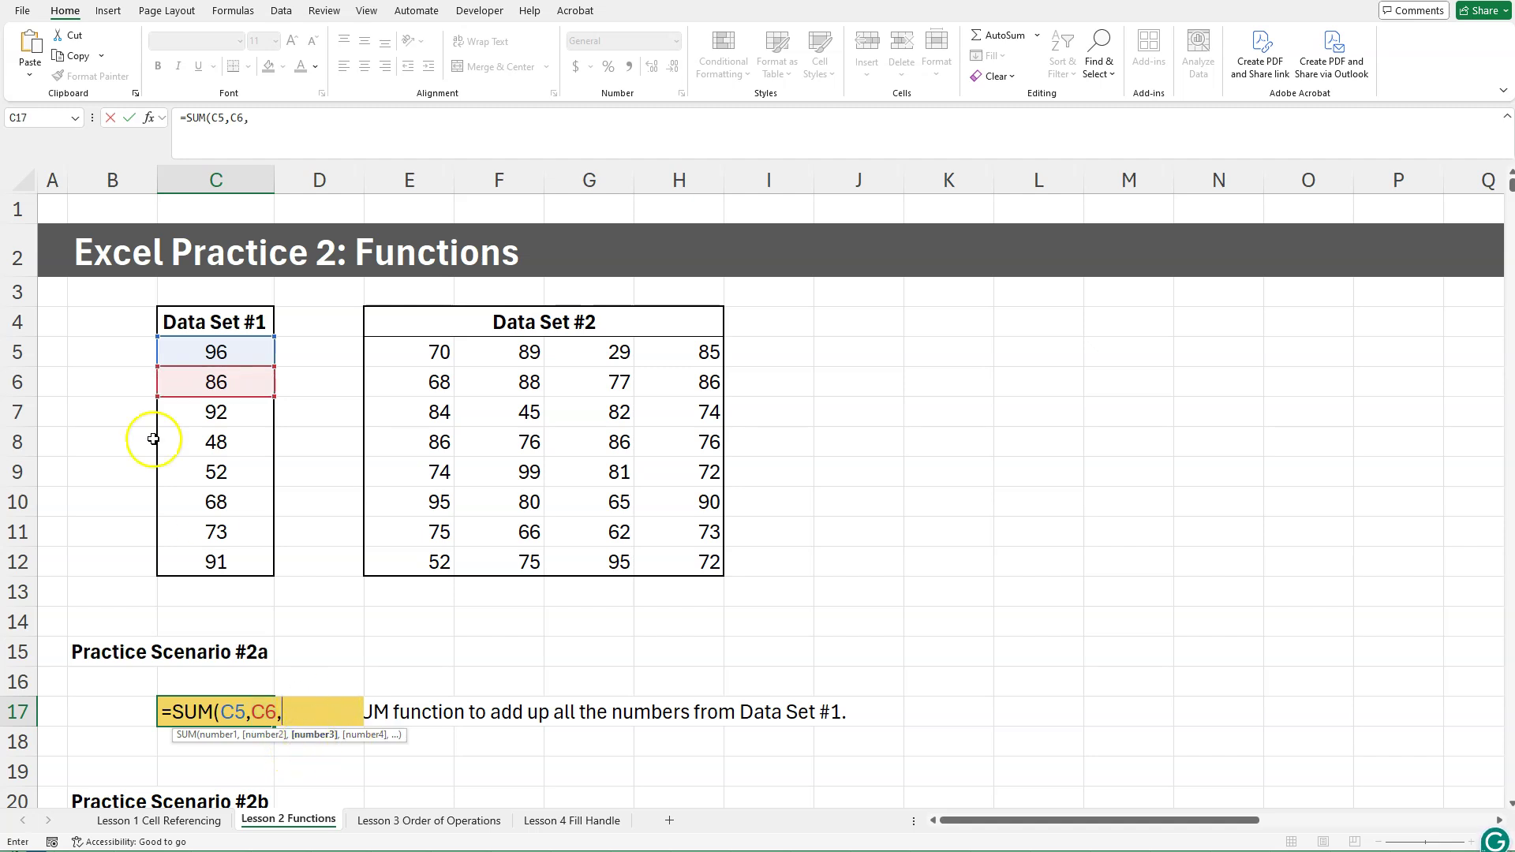
{"action": "left_click", "coordinate": [196, 412]}
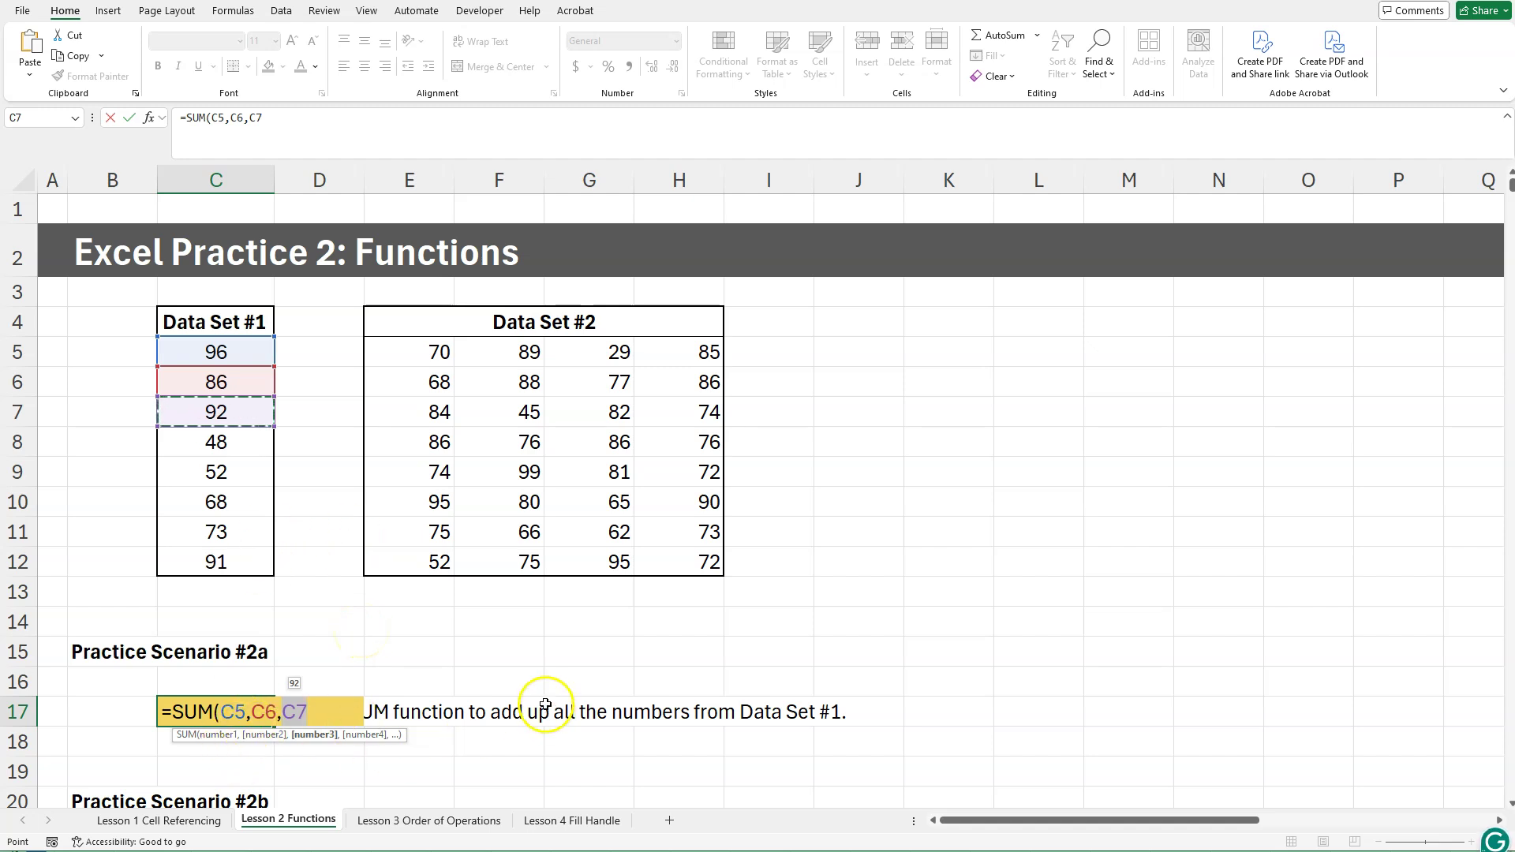
{"action": "left_click", "coordinate": [336, 713]}
{"action": "key", "text": "BackSpace"}
{"action": "key", "text": "BackSpace"}
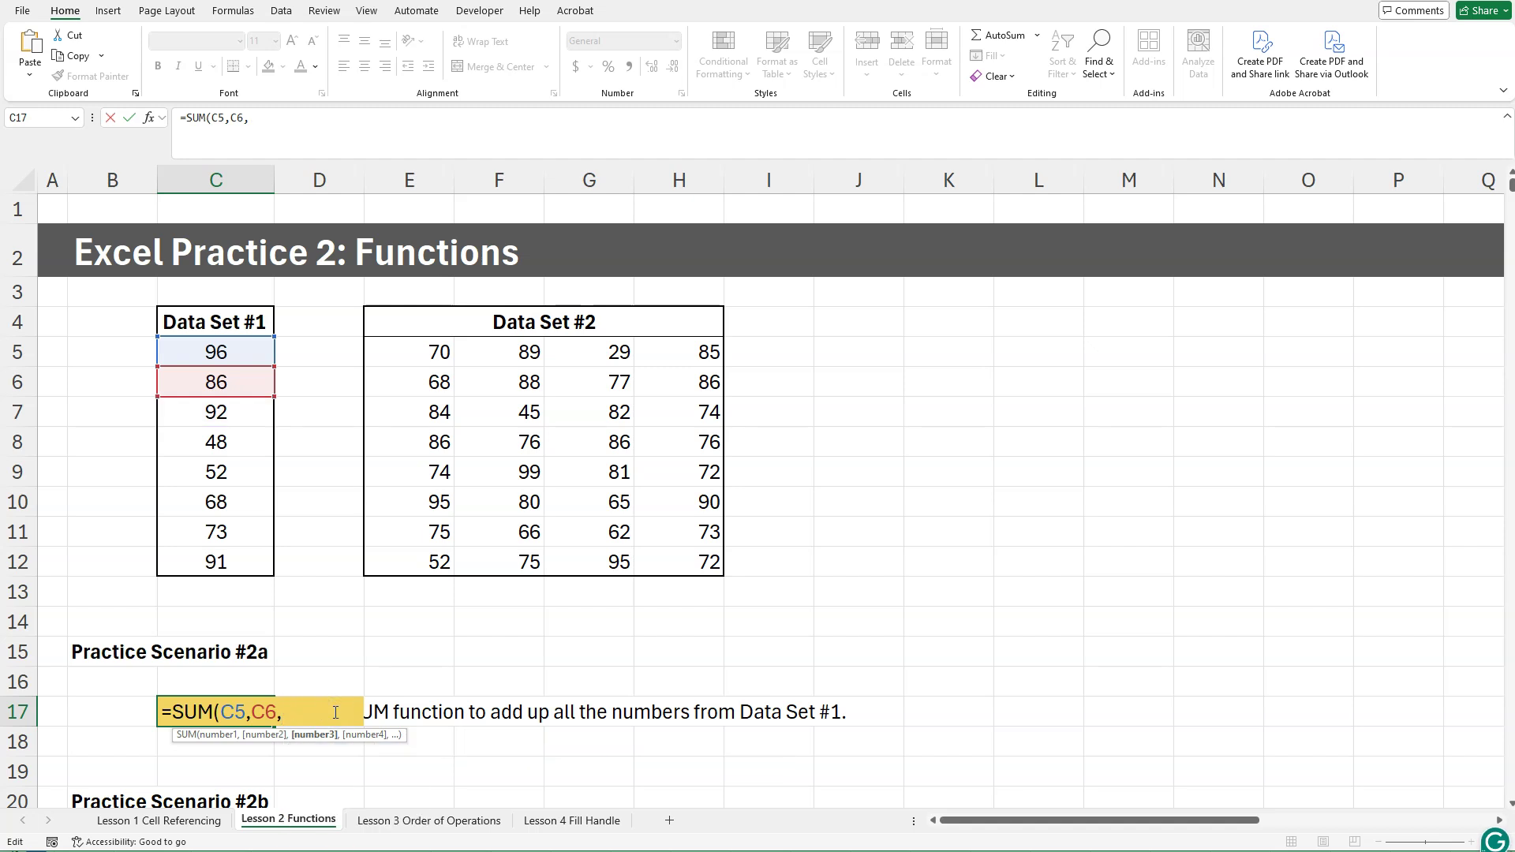
- Replace the arguments with range C5:C12 and commit =SUM(C5:C12), showing 606
{"action": "key", "text": "BackSpace"}
{"action": "key", "text": "BackSpace"}
{"action": "key", "text": "BackSpace"}
{"action": "key", "text": "BackSpace"}
{"action": "key", "text": "BackSpace"}
{"action": "key", "text": "BackSpace"}
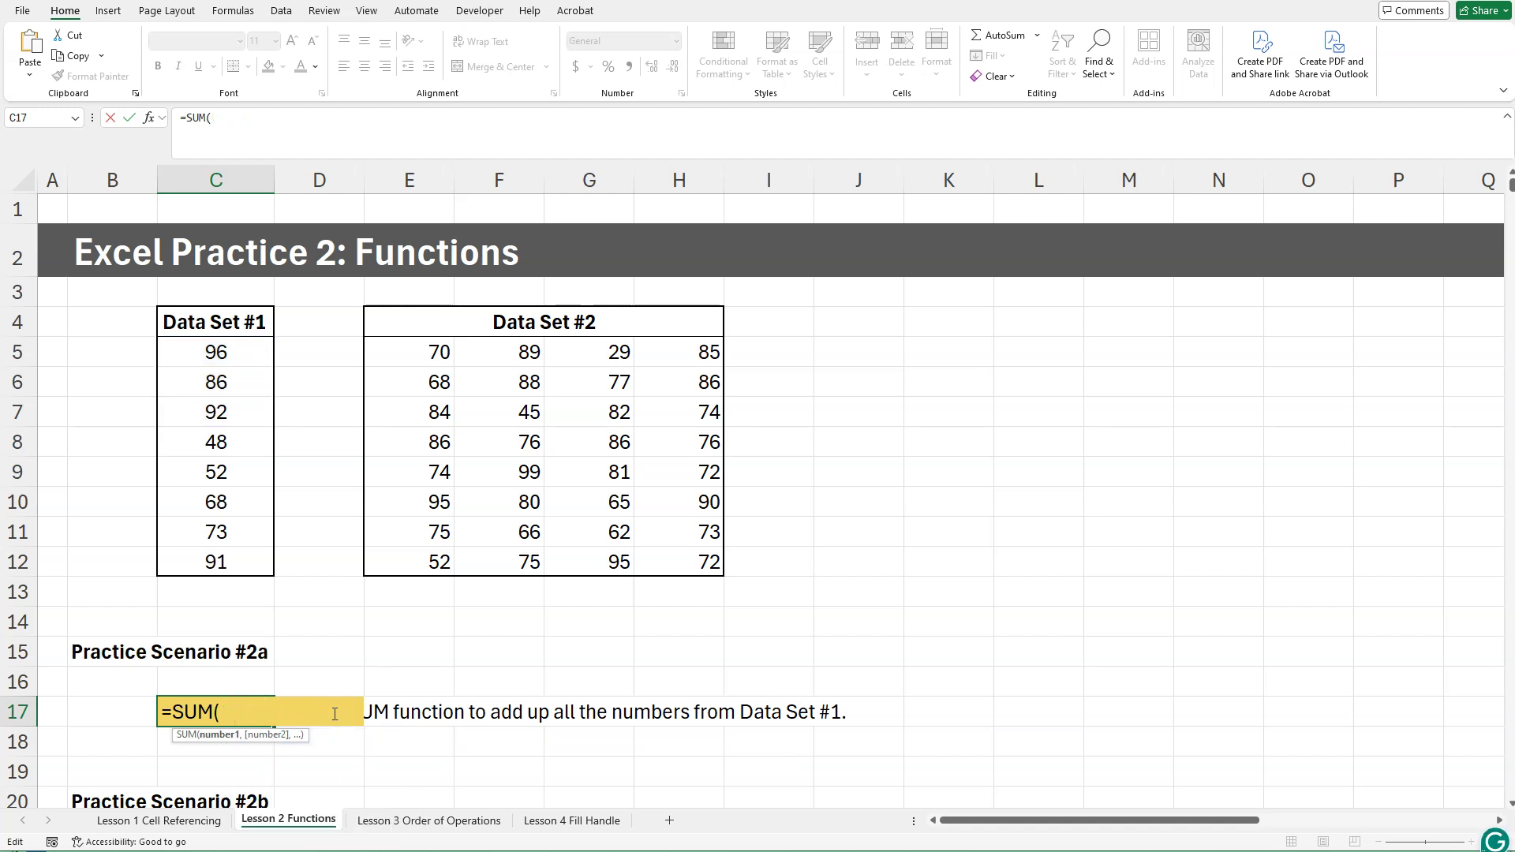
{"action": "left_click", "coordinate": [343, 718]}
{"action": "left_click", "coordinate": [213, 349]}
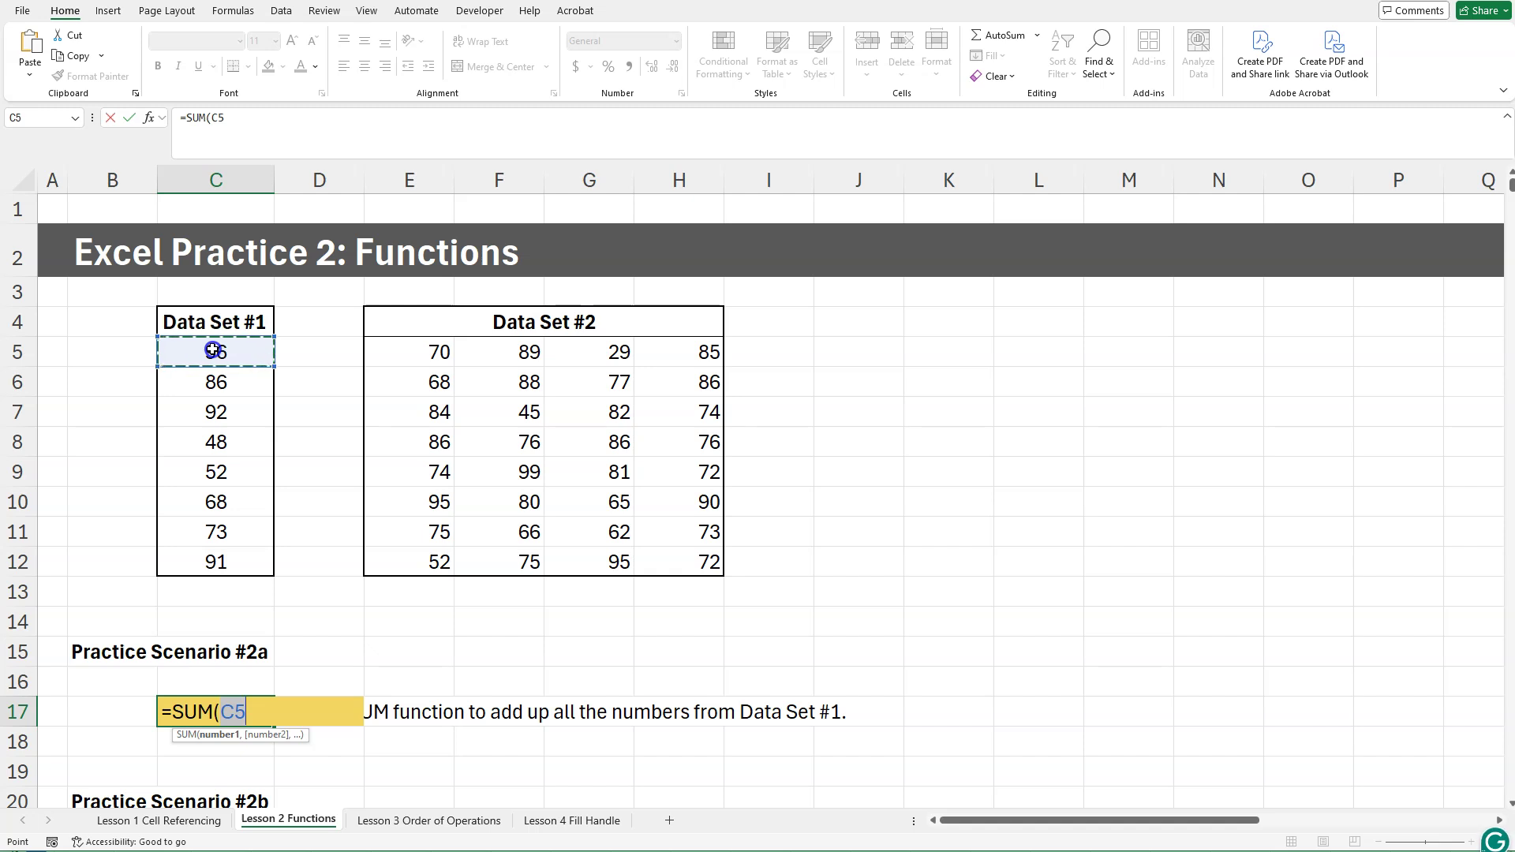
{"action": "left_click_drag", "start_coordinate": [213, 349], "coordinate": [216, 554]}
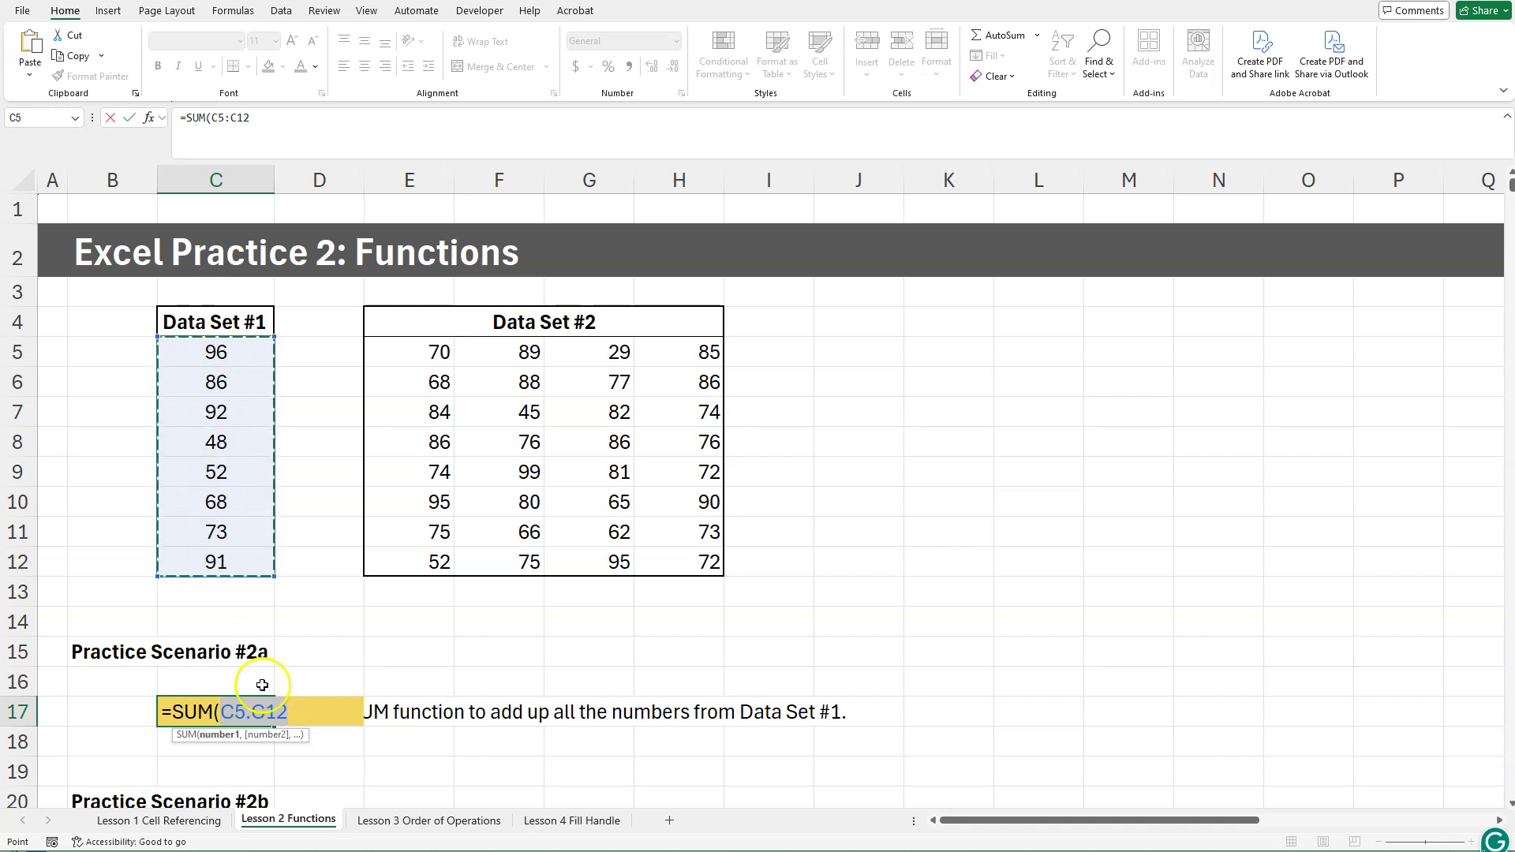
{"action": "left_click", "coordinate": [301, 717]}
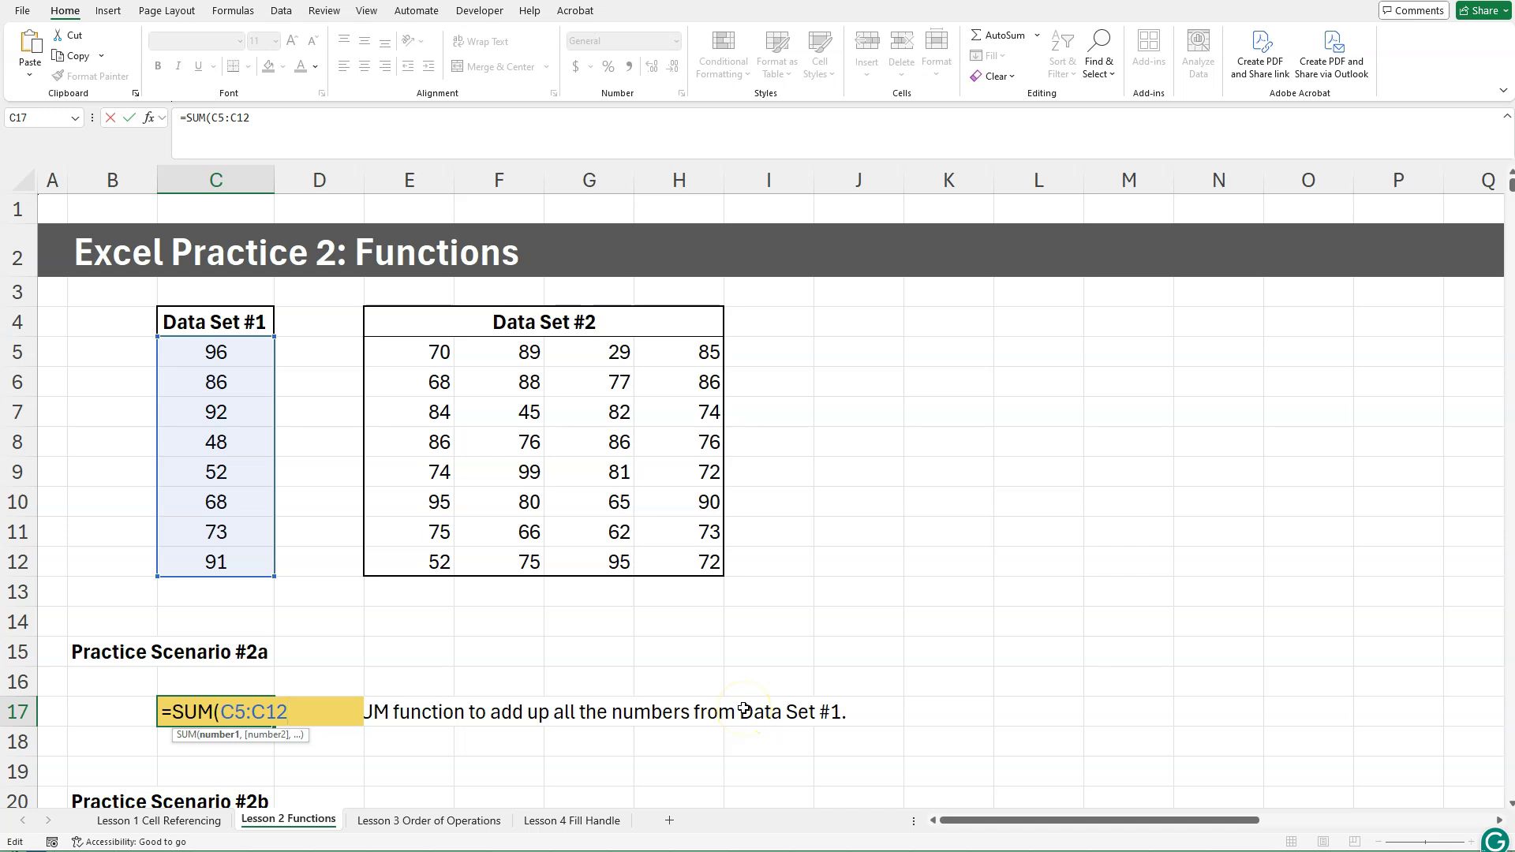
{"action": "type", "text": ")"}
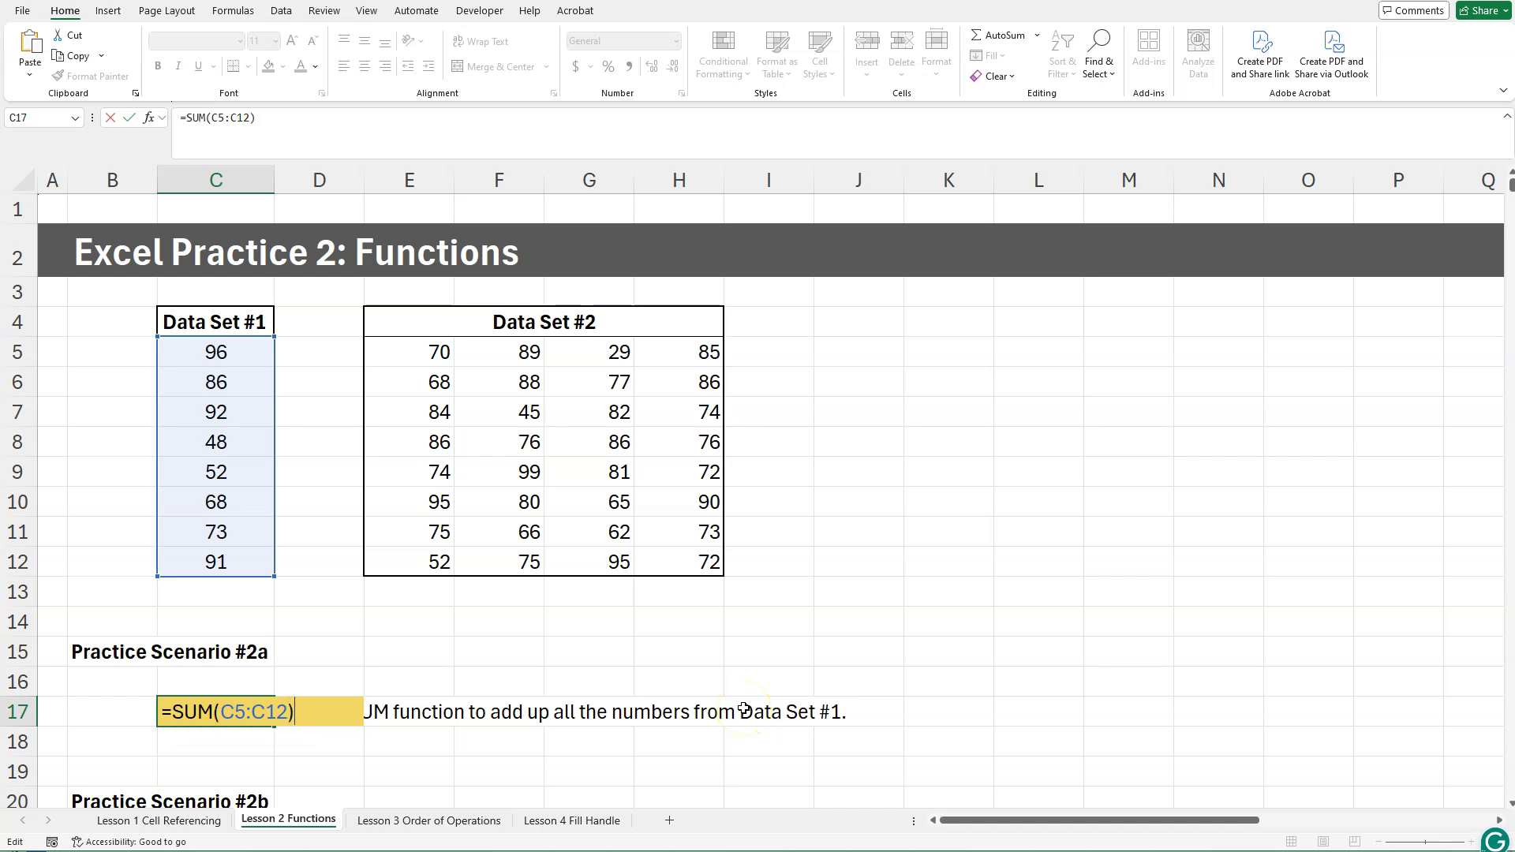
{"action": "key", "text": "Return"}
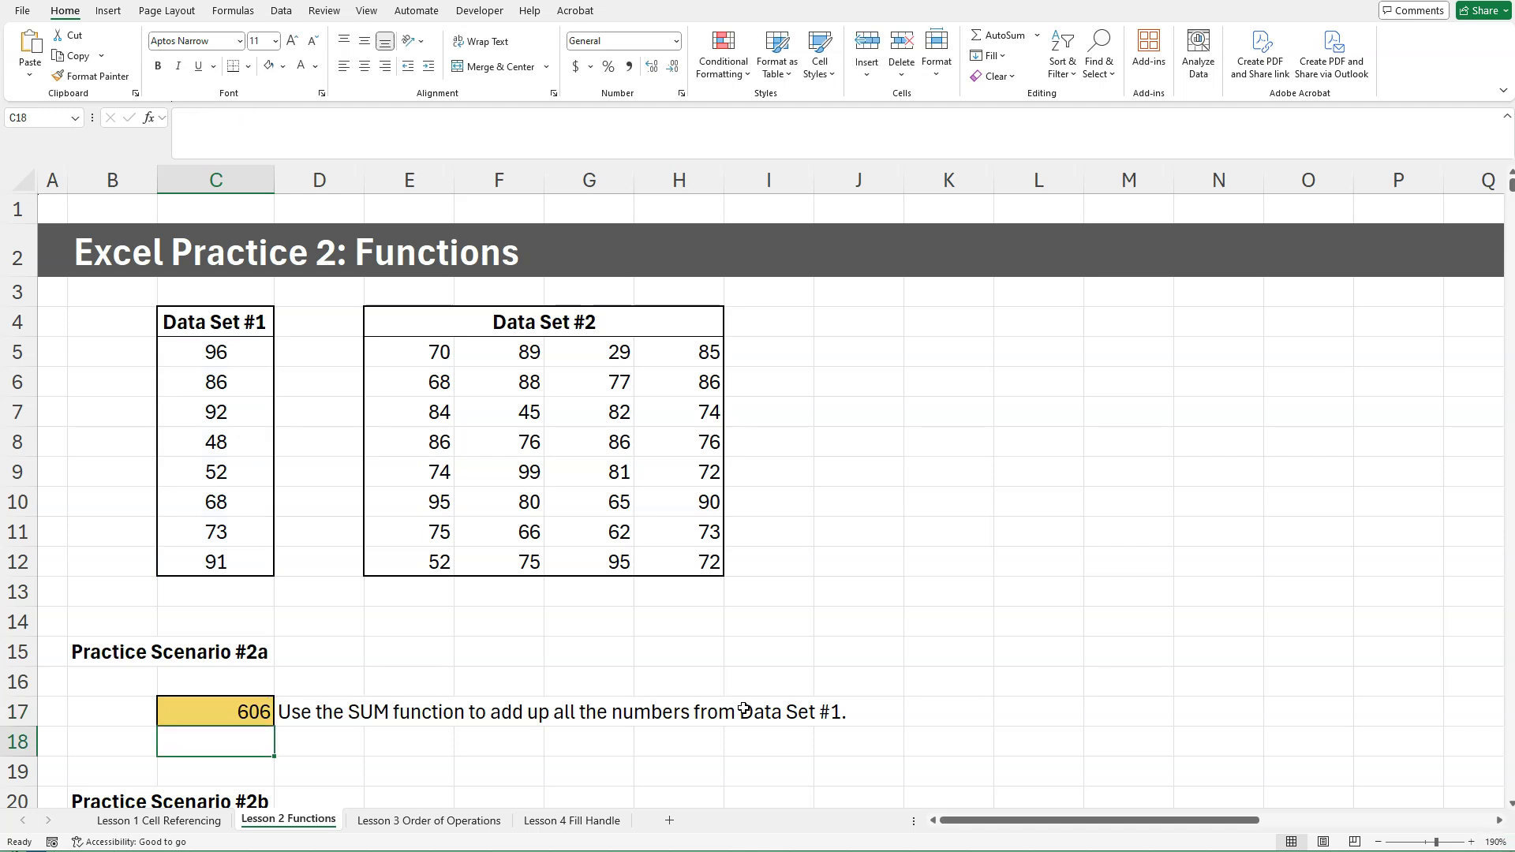
{"action": "left_click_drag", "start_coordinate": [210, 352], "coordinate": [204, 558]}
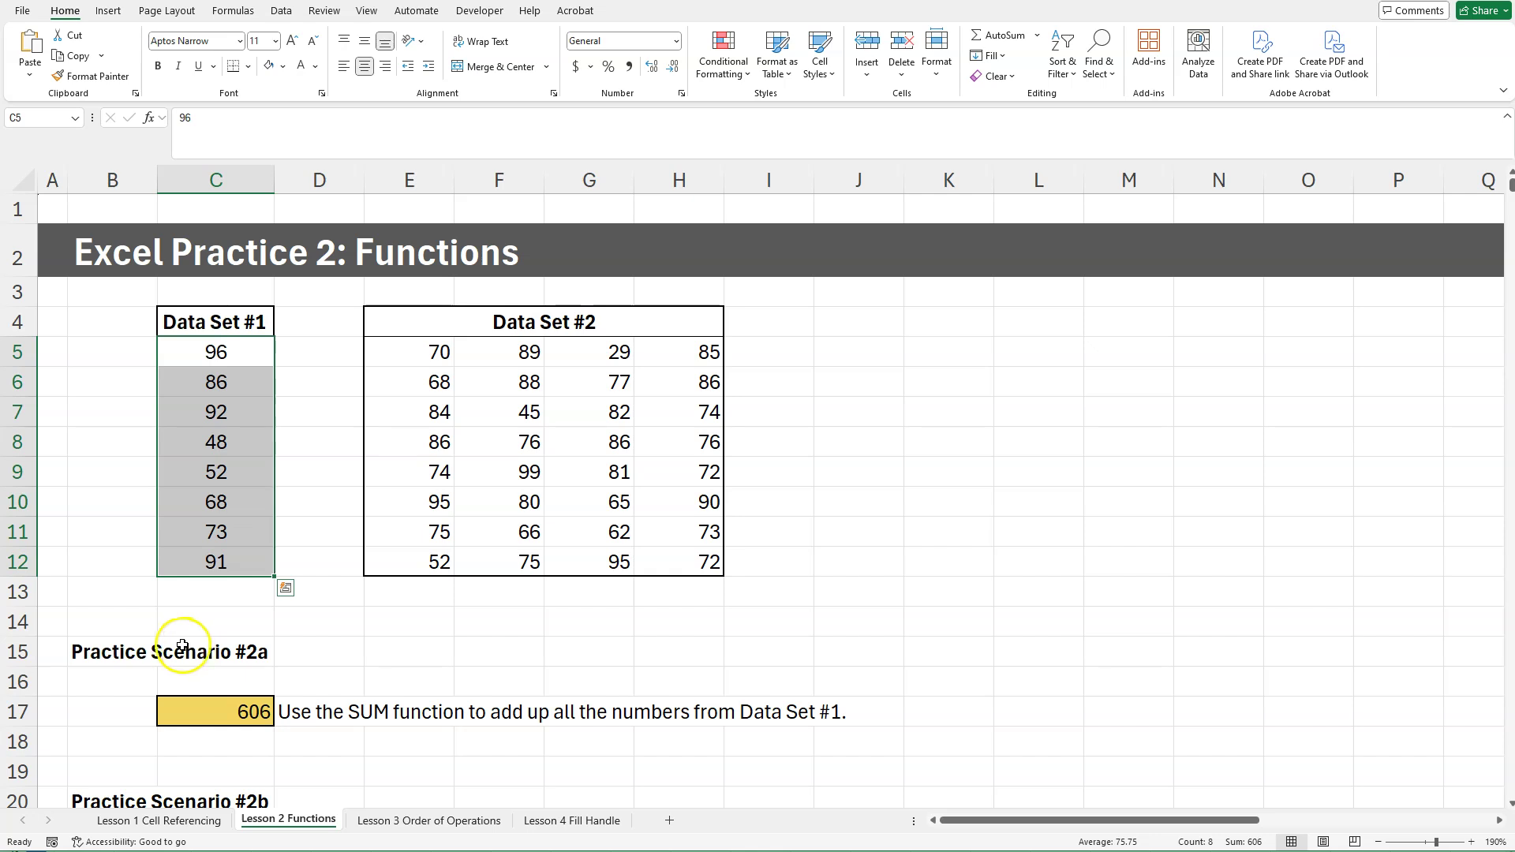
{"action": "left_click", "coordinate": [233, 713]}
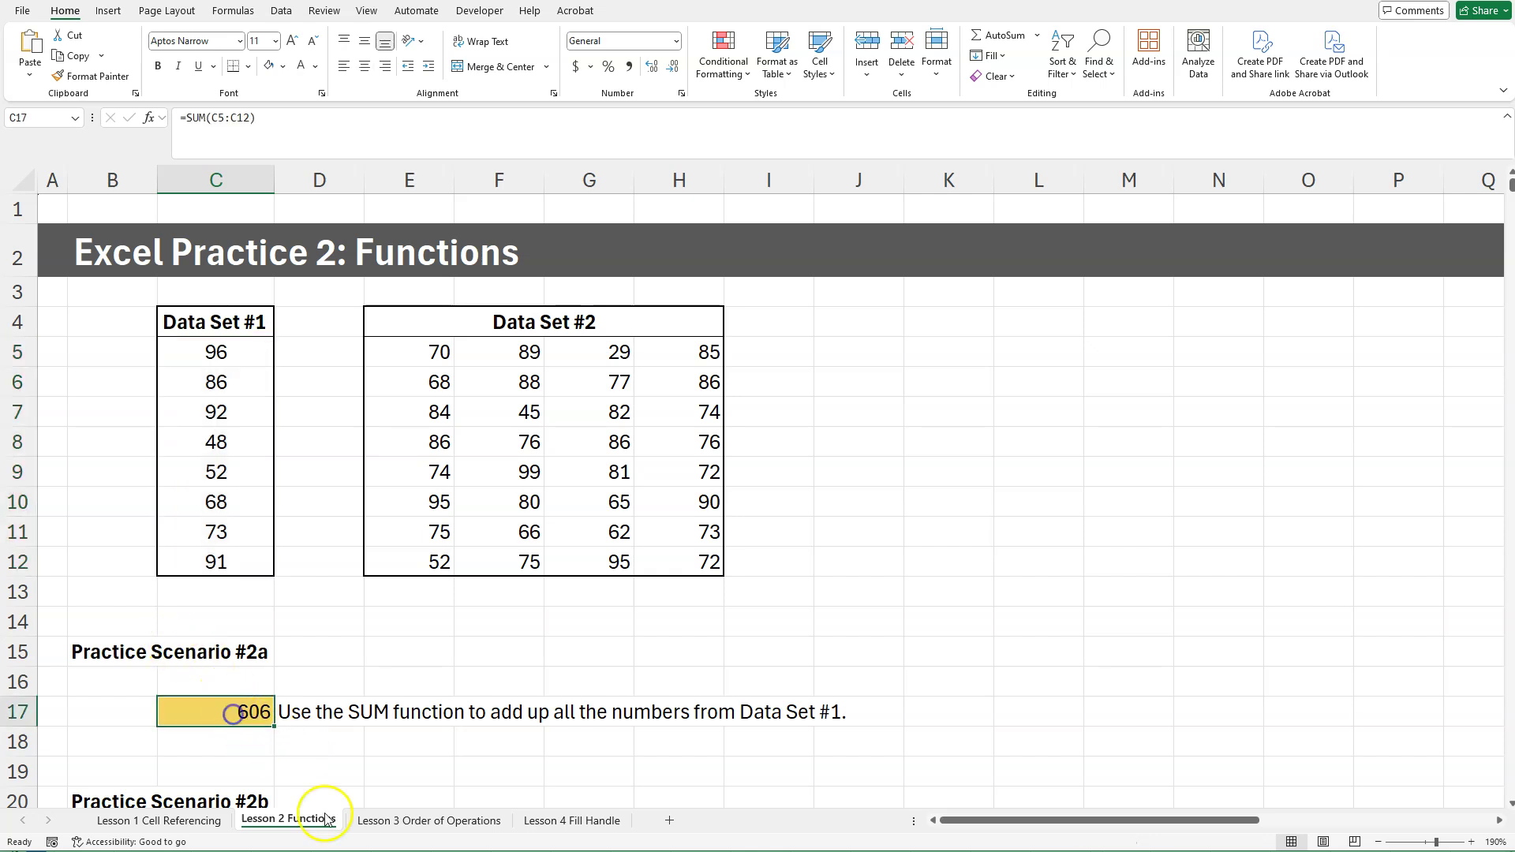
{"action": "left_click", "coordinate": [250, 466]}
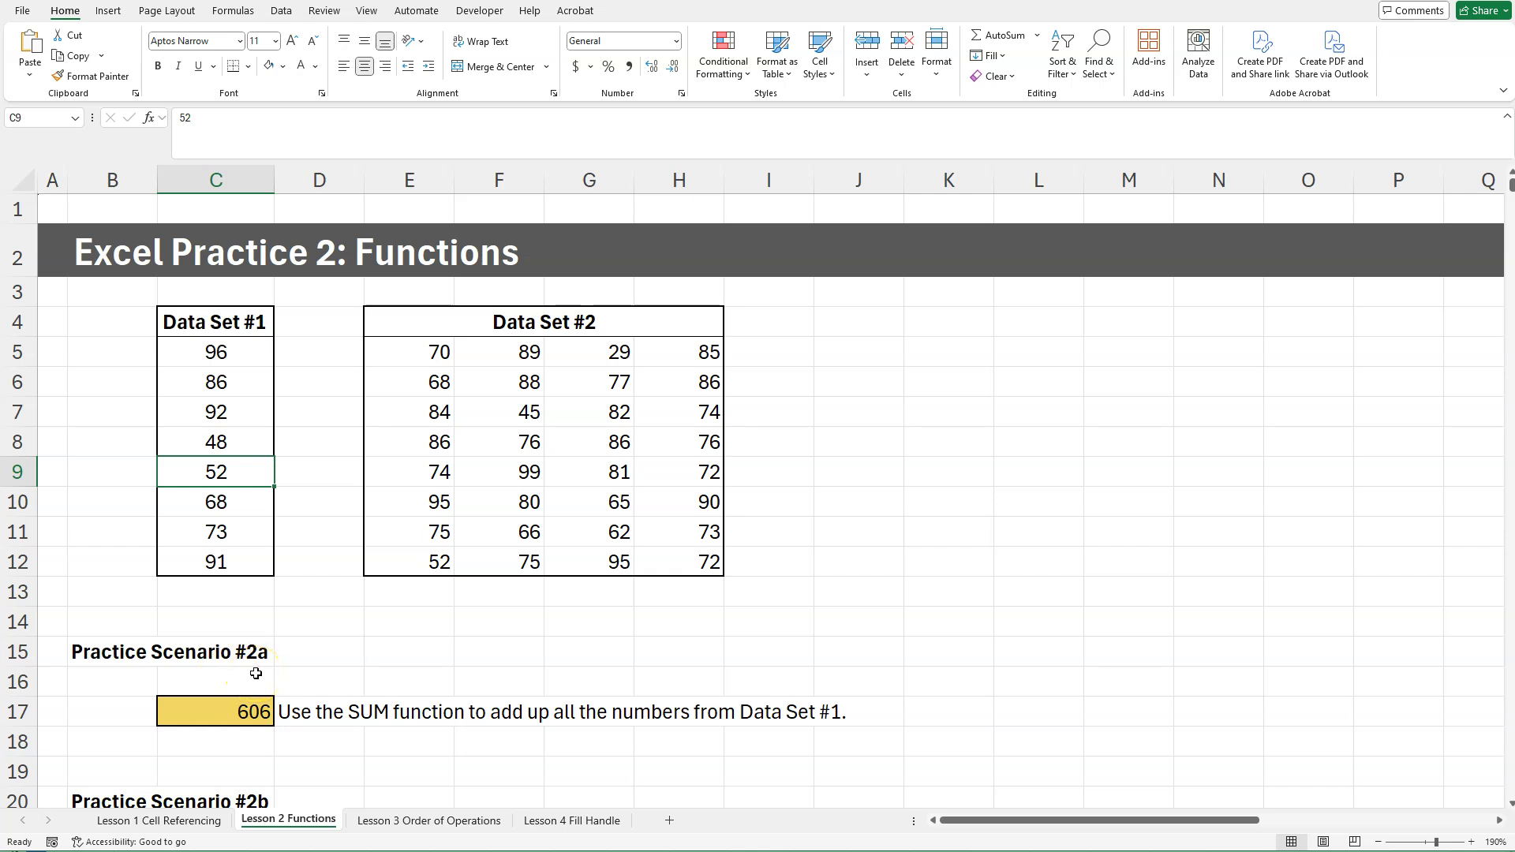
{"action": "type", "text": "520"}
{"action": "key", "text": "Return"}
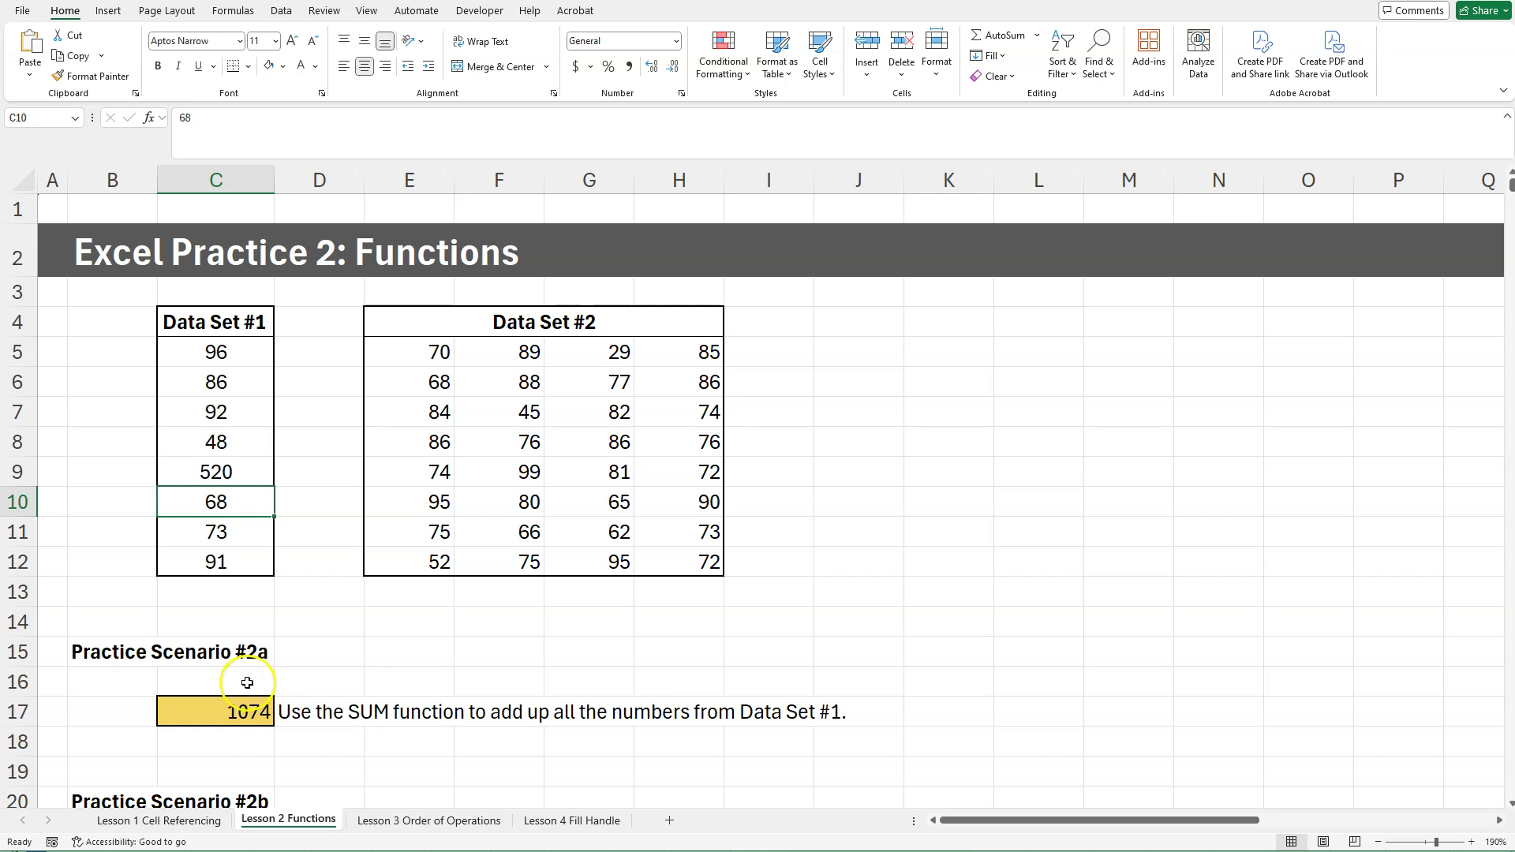
{"action": "key", "text": "ctrl+z"}
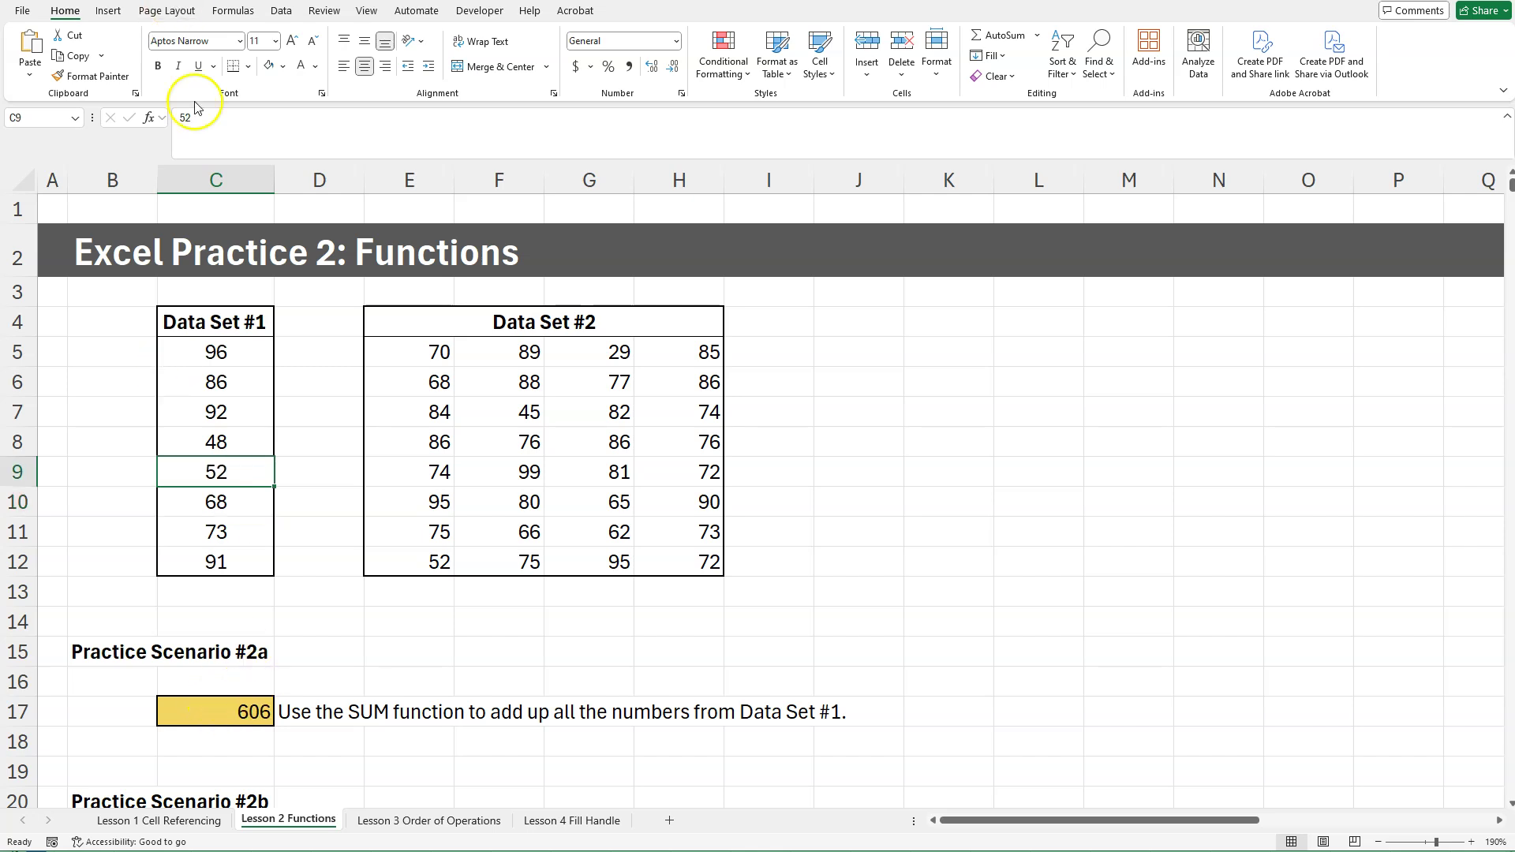
{"action": "left_click", "coordinate": [226, 572]}
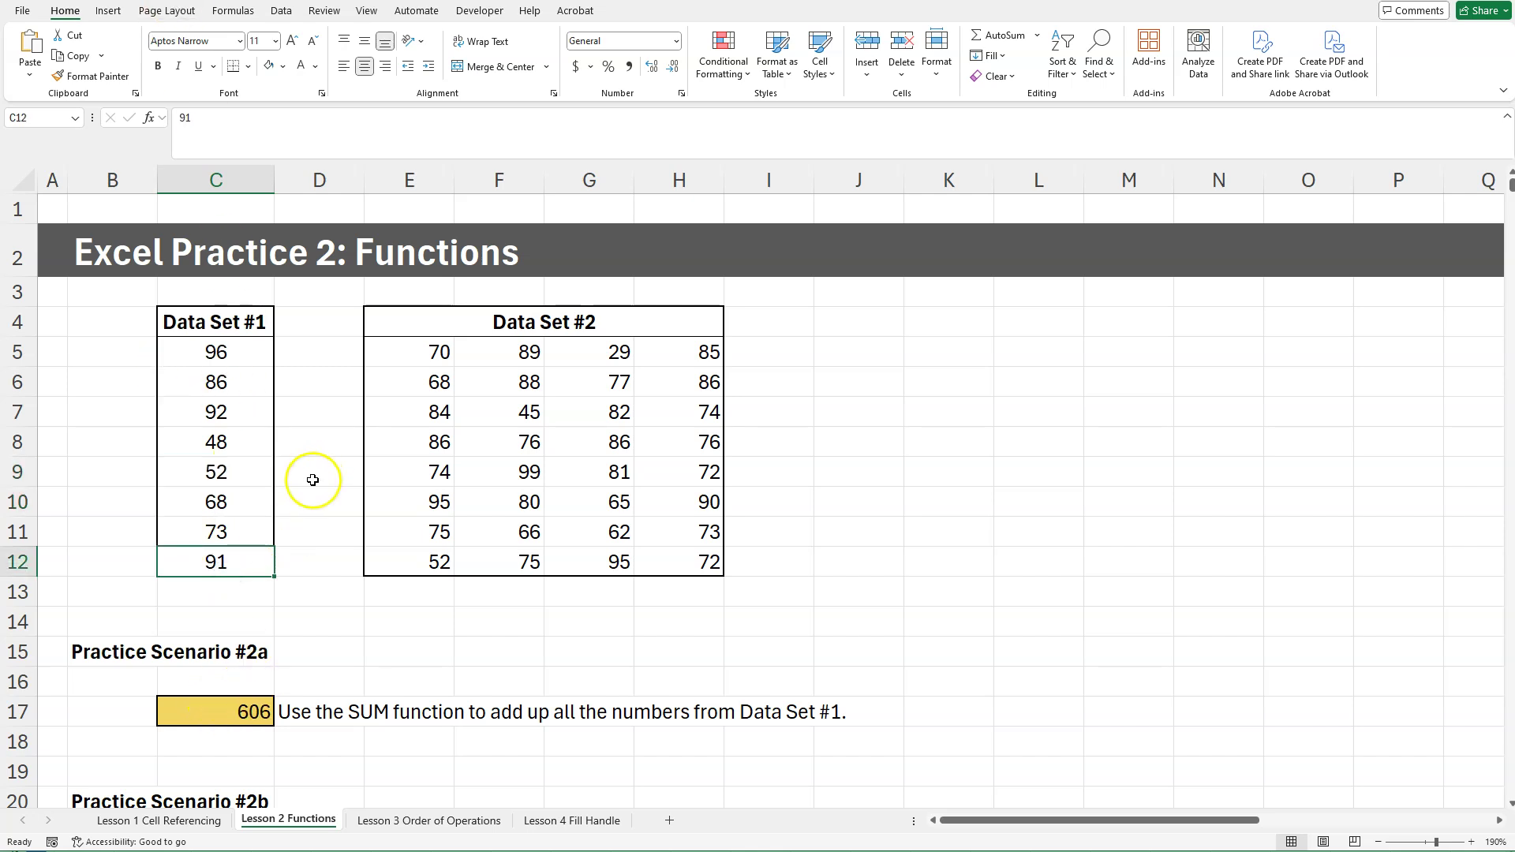
{"action": "scroll", "coordinate": [312, 476], "scroll_direction": "down", "scroll_amount": 1}
{"action": "scroll", "coordinate": [132, 723], "scroll_direction": "down", "scroll_amount": 1}
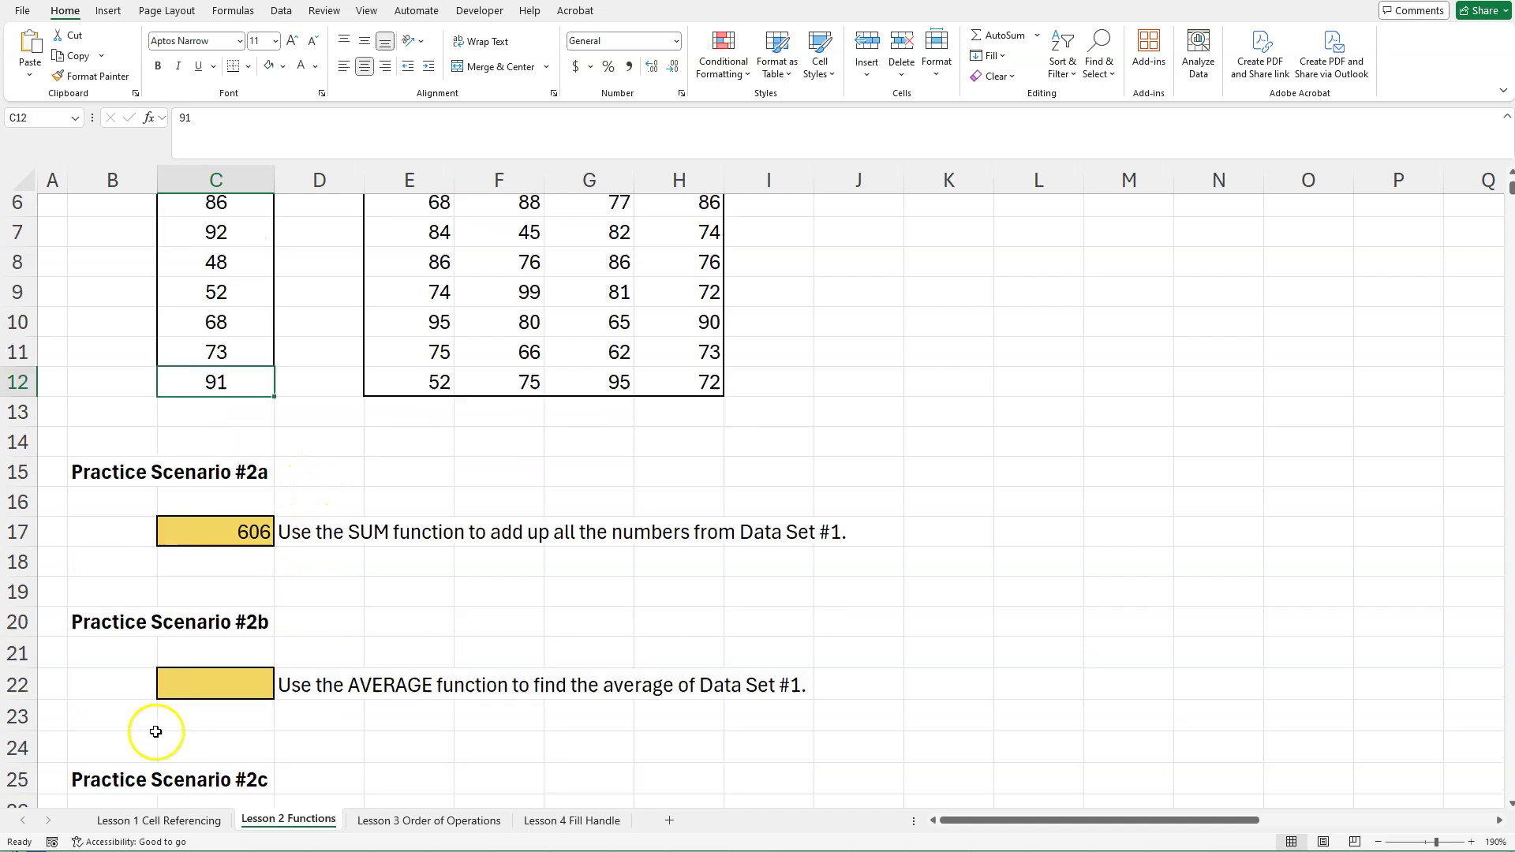
{"action": "left_click", "coordinate": [218, 686]}
{"action": "scroll", "coordinate": [404, 647], "scroll_direction": "up", "scroll_amount": 1}
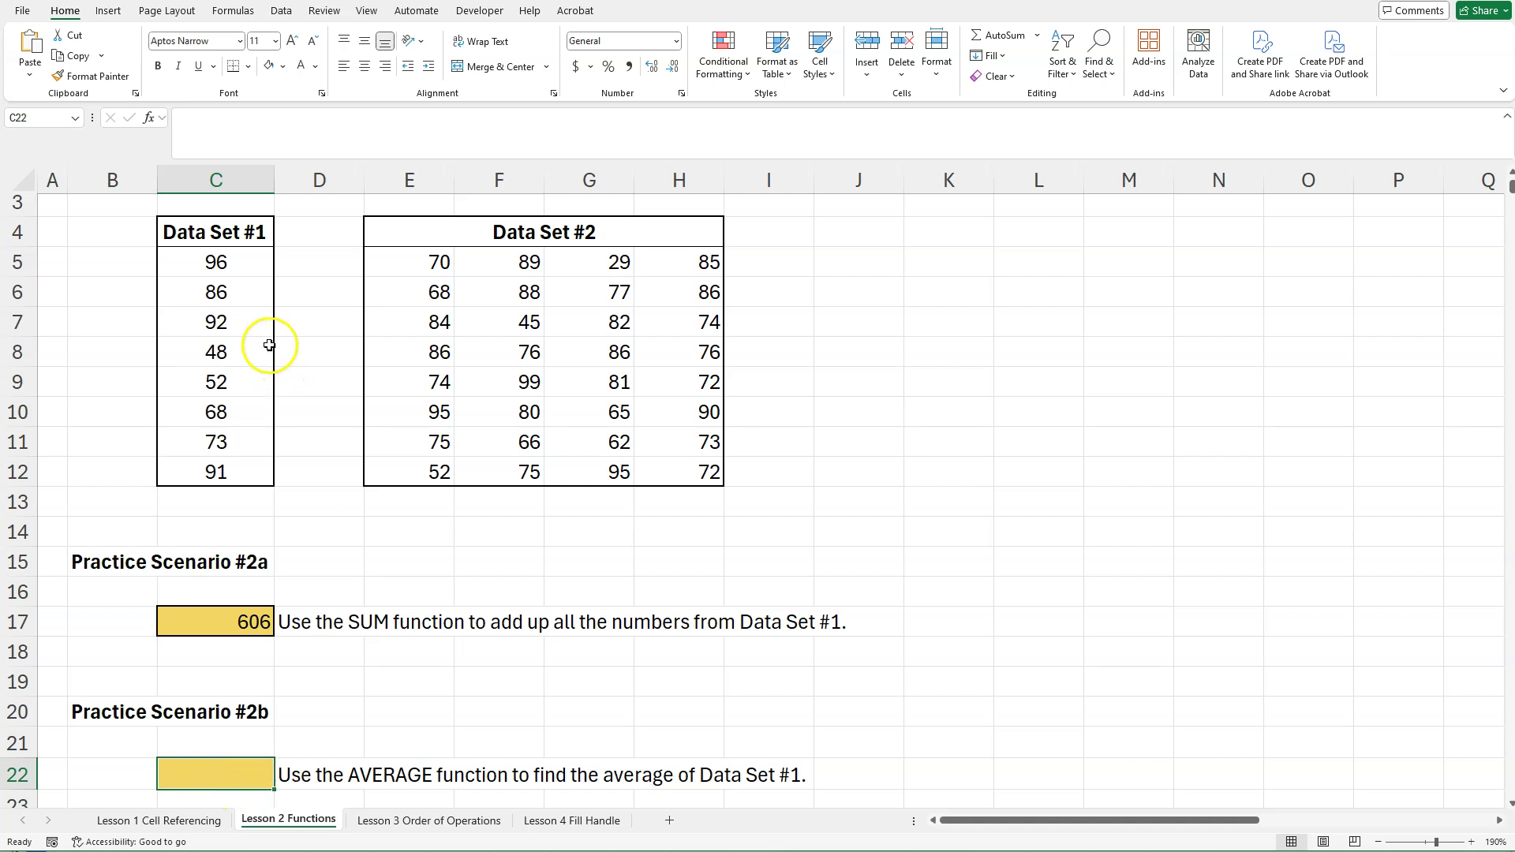
{"action": "left_click_drag", "start_coordinate": [224, 260], "coordinate": [228, 448]}
{"action": "left_click", "coordinate": [238, 415]}
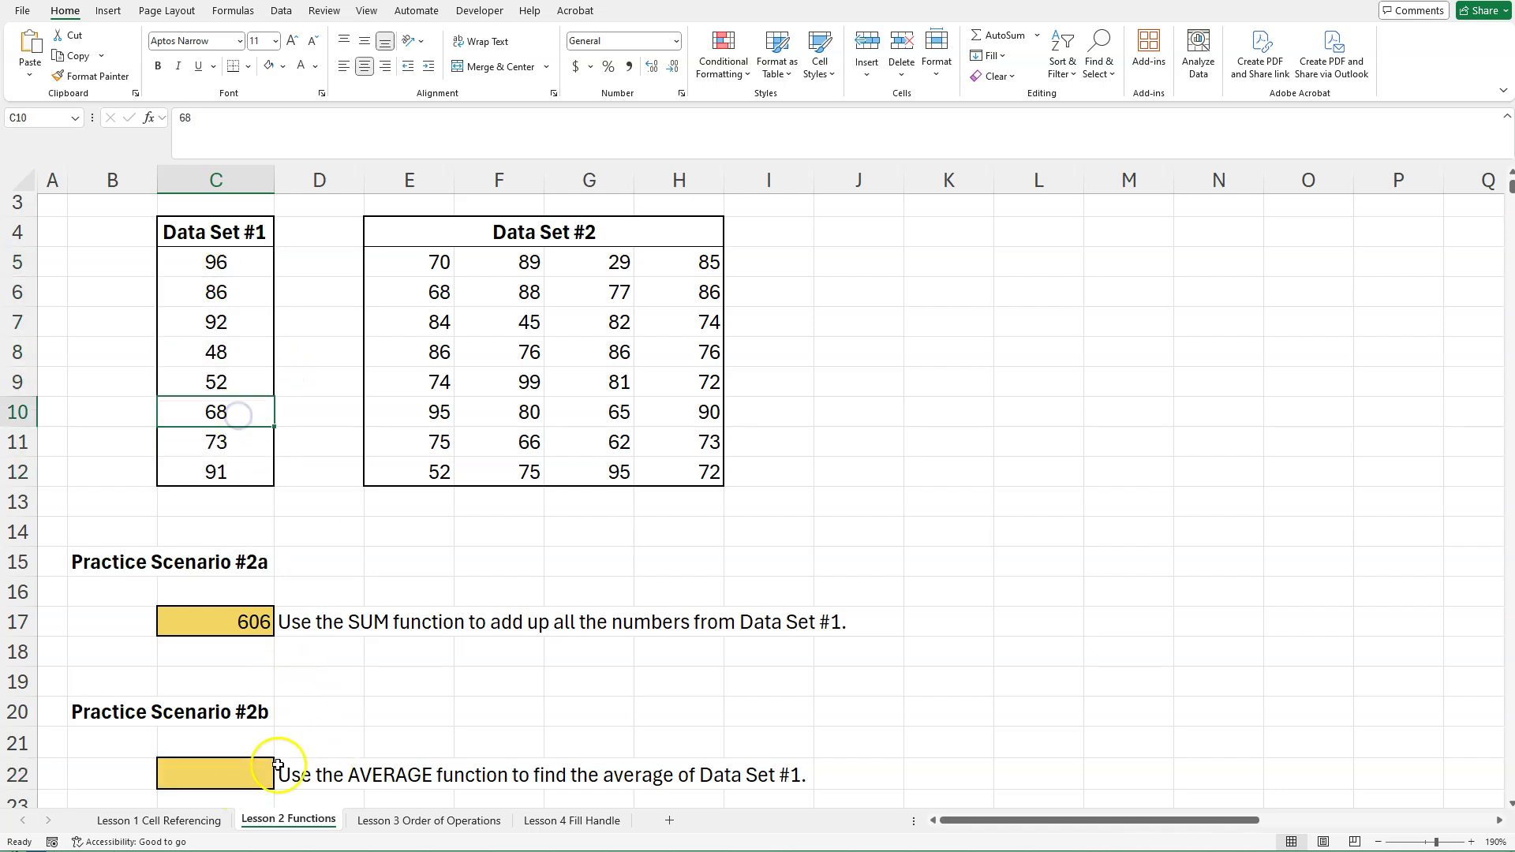
{"action": "left_click", "coordinate": [242, 774]}
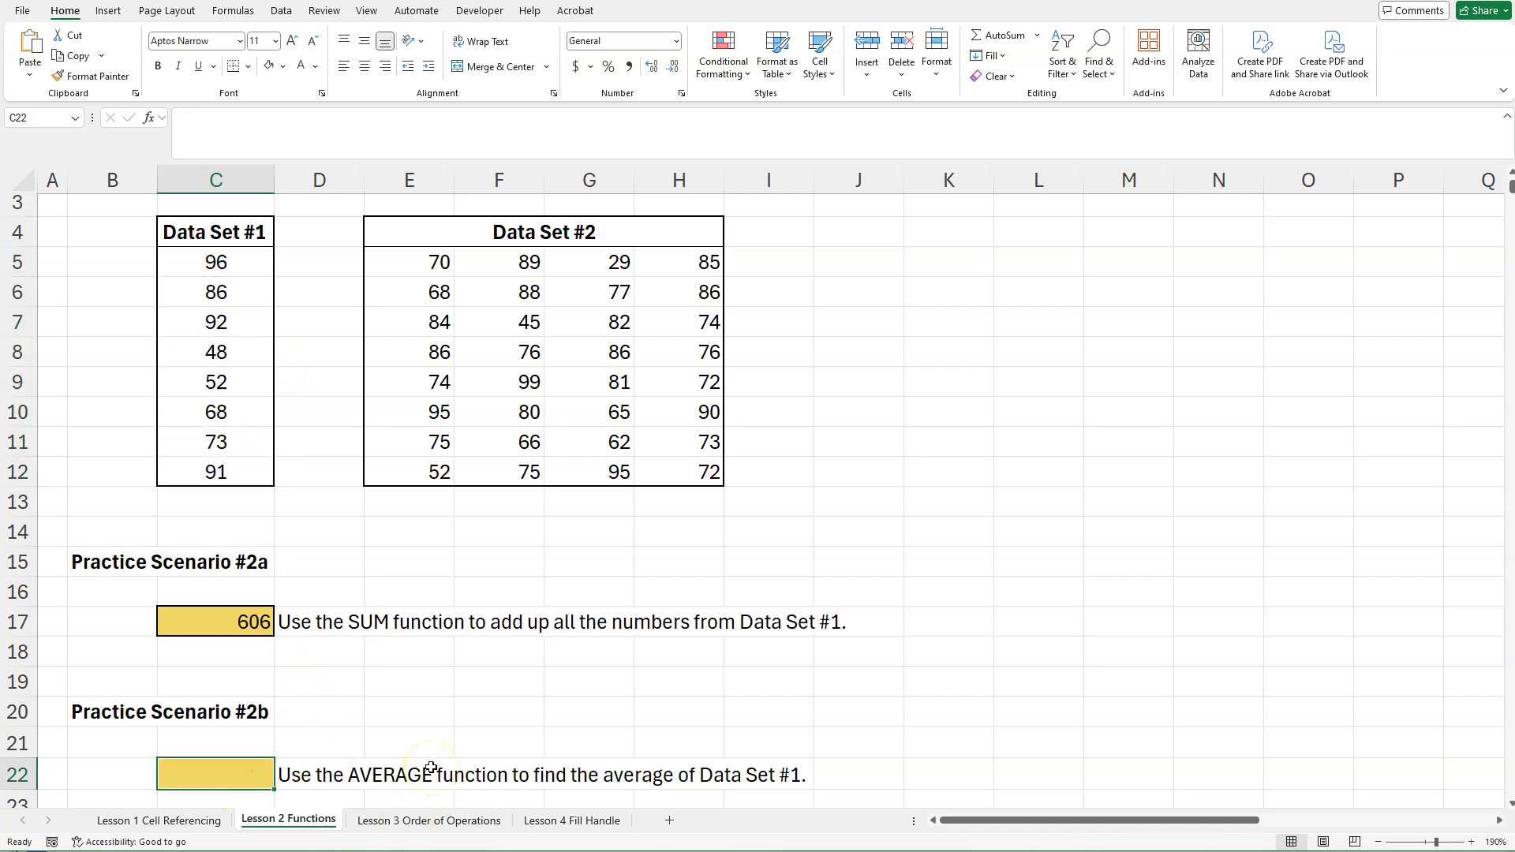
- Enter =AVERAGE(C5:C12) in C22, showing 75.75
{"action": "type", "text": "="}
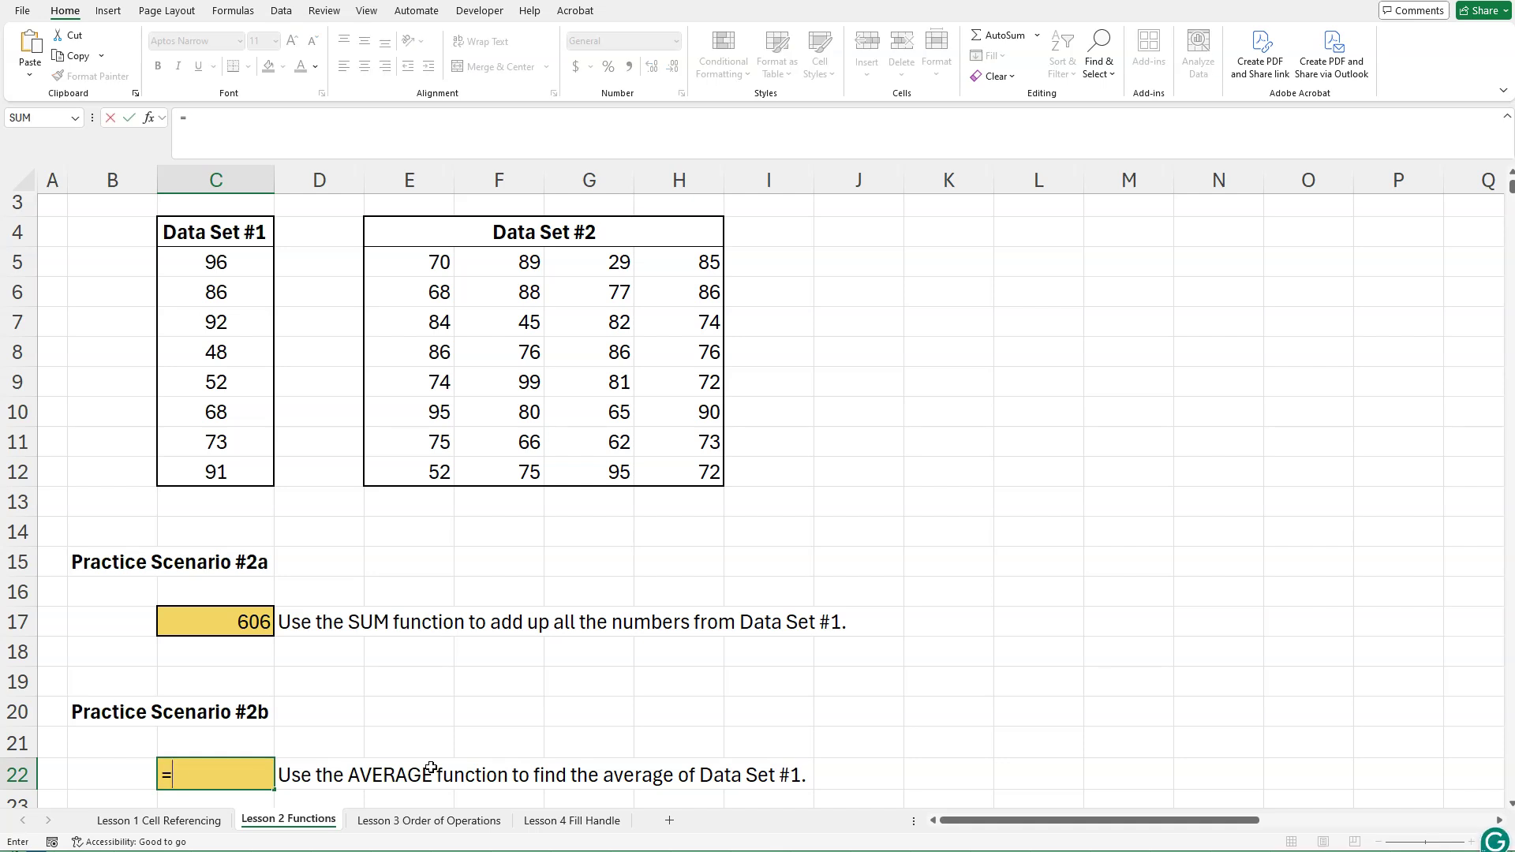
{"action": "type", "text": "AV"}
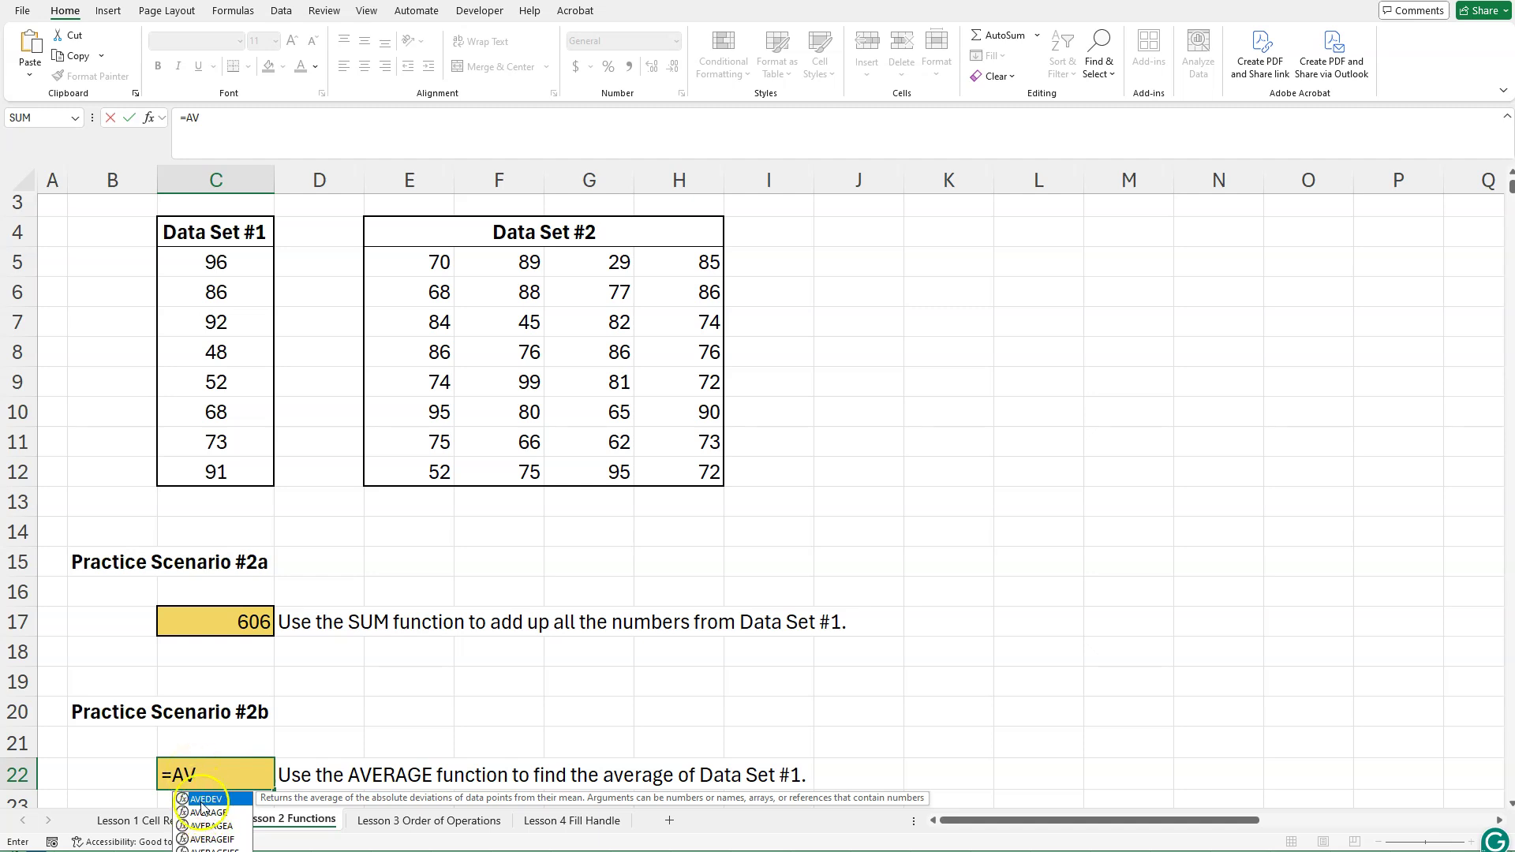
{"action": "double_click", "coordinate": [206, 813]}
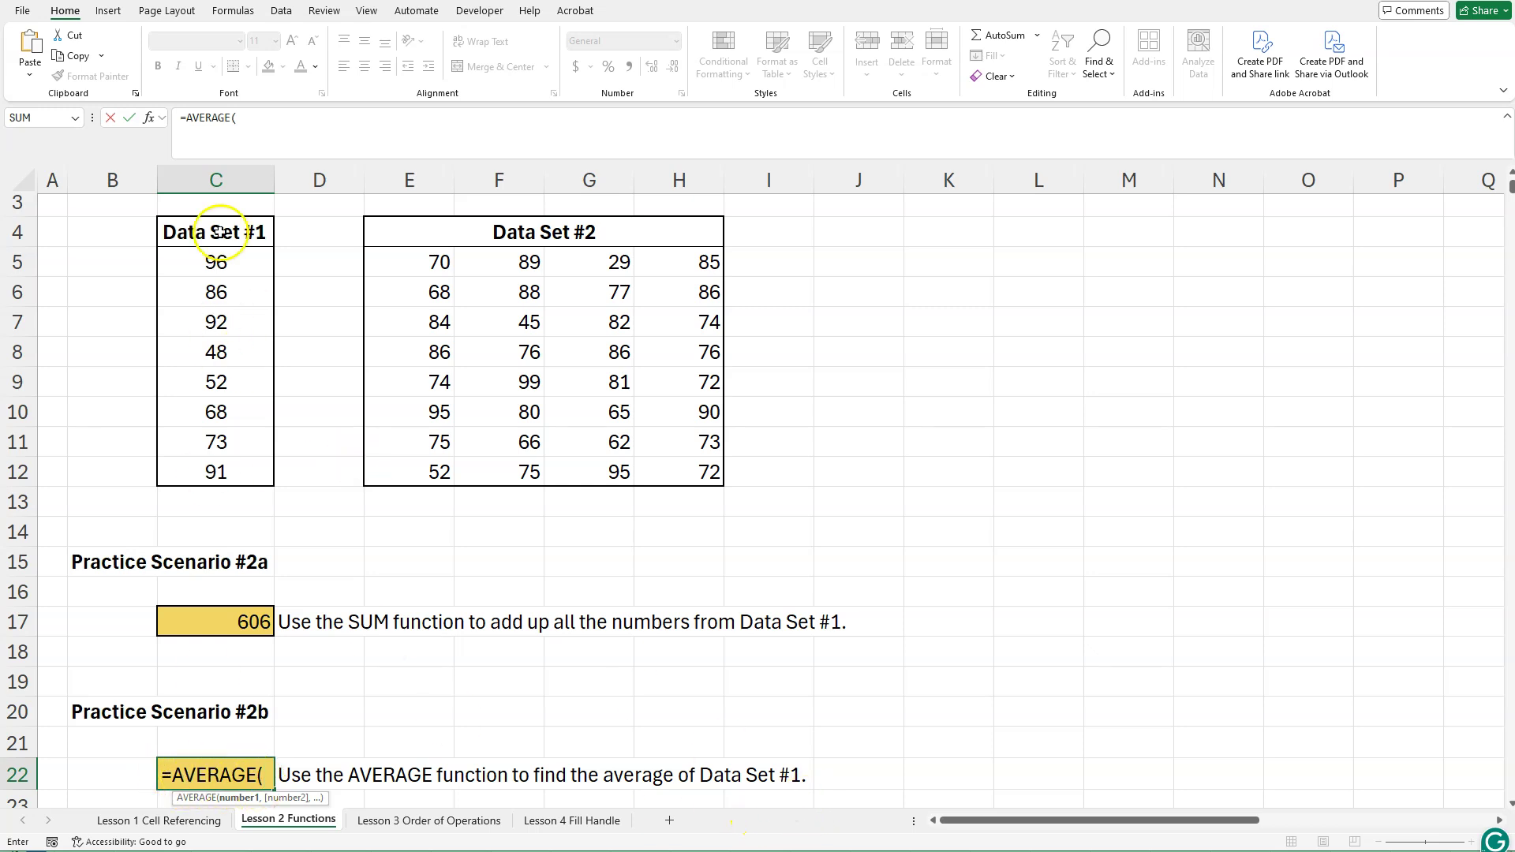
{"action": "left_click_drag", "start_coordinate": [215, 262], "coordinate": [218, 305]}
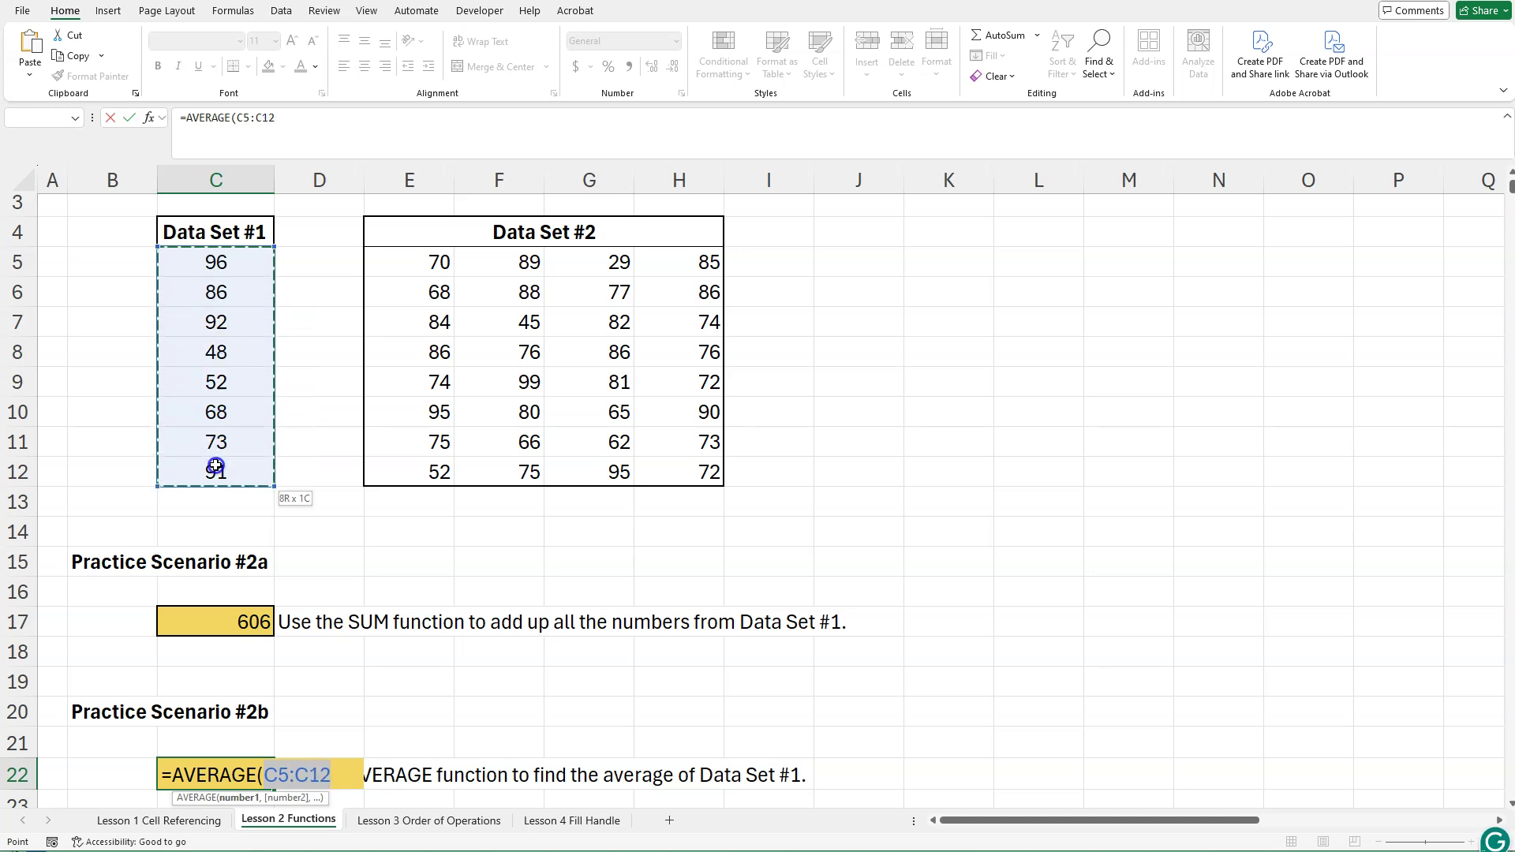
{"action": "left_click_drag", "start_coordinate": [216, 464], "coordinate": [215, 466]}
{"action": "key", "text": "Return"}
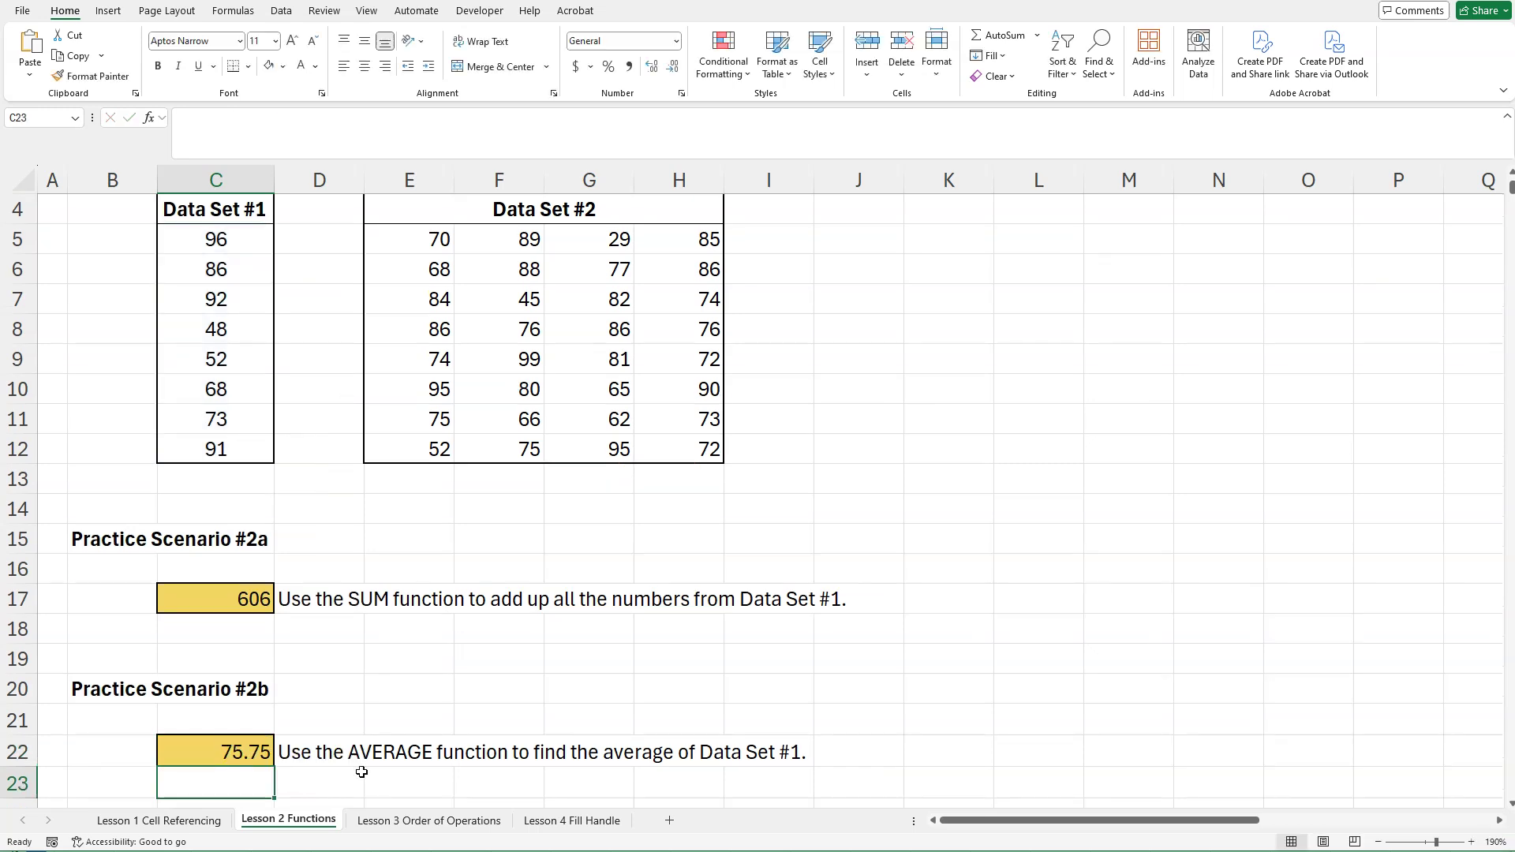
- Reopen the C22 formula to check it and leave it unchanged
{"action": "left_click", "coordinate": [201, 750]}
{"action": "double_click", "coordinate": [202, 750]}
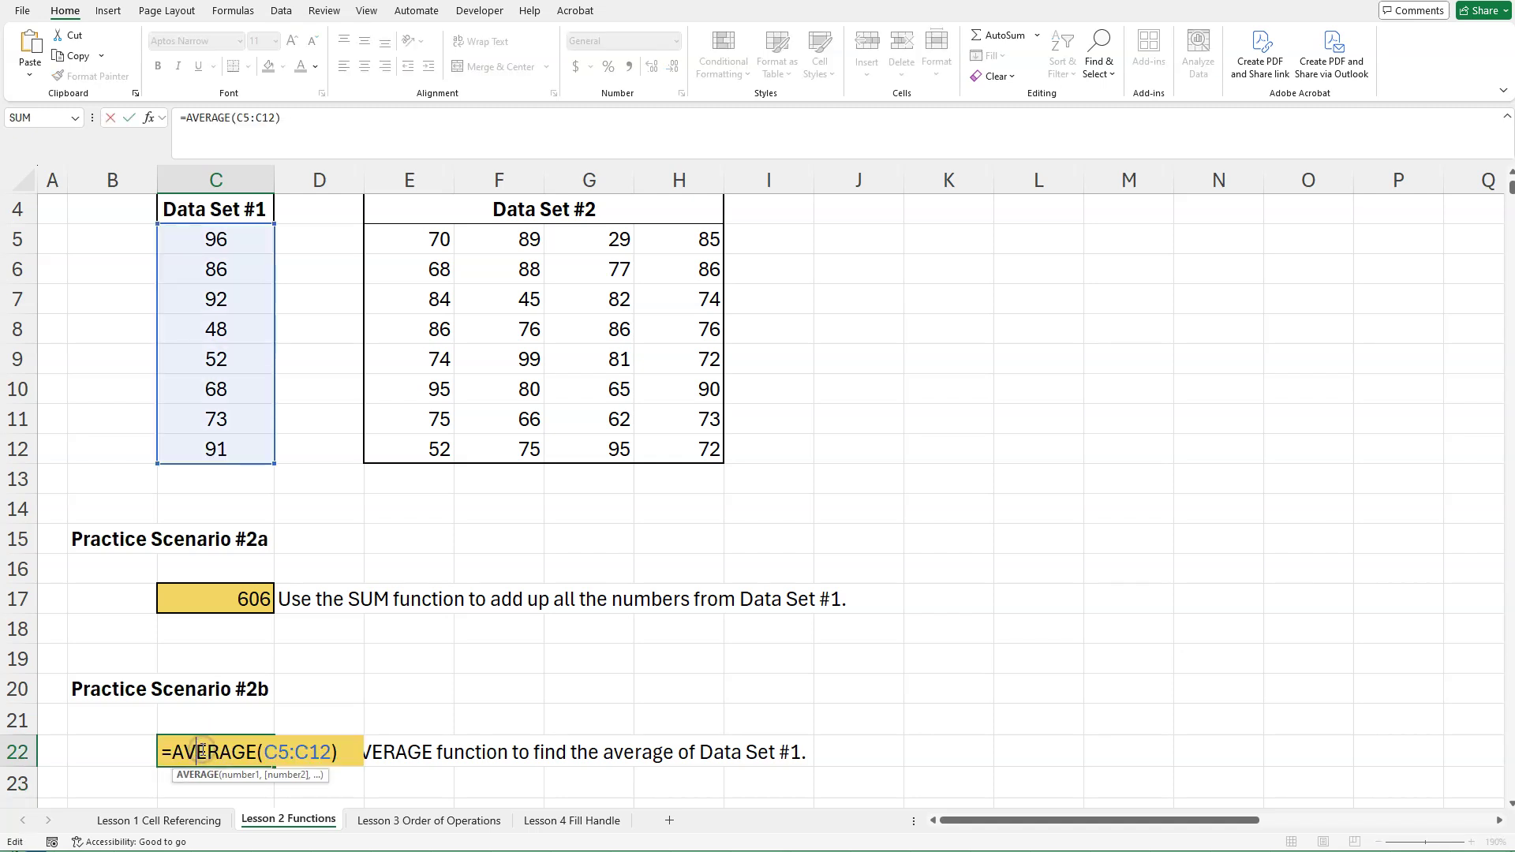
{"action": "left_click", "coordinate": [325, 752]}
{"action": "key", "text": "Return"}
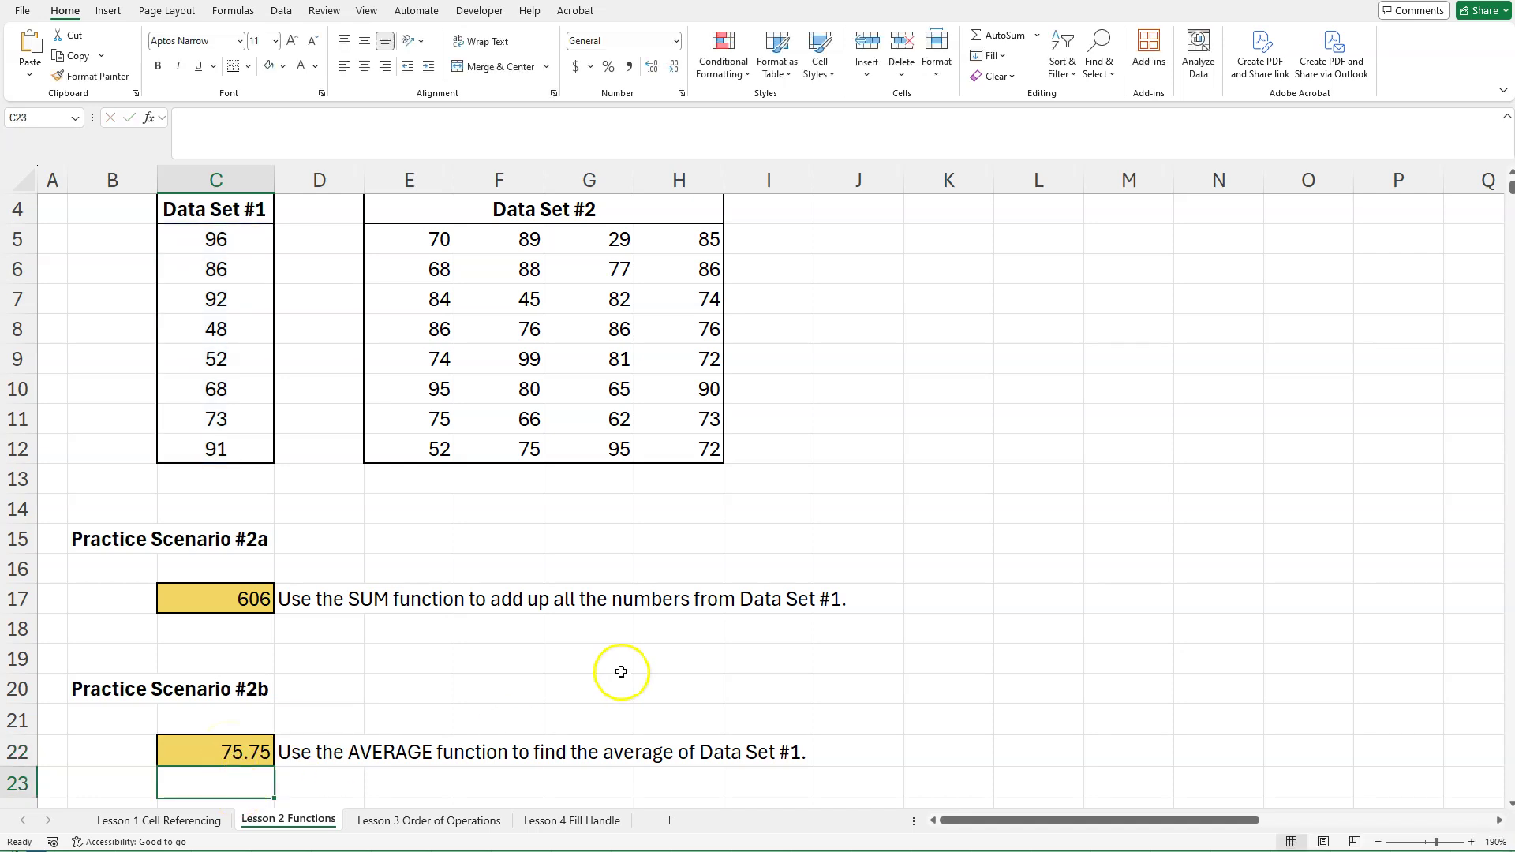
- Look over Data Set #2, then start =SUM( in answer cell C27
{"action": "scroll", "coordinate": [621, 672], "scroll_direction": "up", "scroll_amount": 1}
{"action": "left_click_drag", "start_coordinate": [423, 325], "coordinate": [680, 513]}
{"action": "left_click", "coordinate": [596, 301]}
{"action": "scroll", "coordinate": [559, 569], "scroll_direction": "down", "scroll_amount": 1}
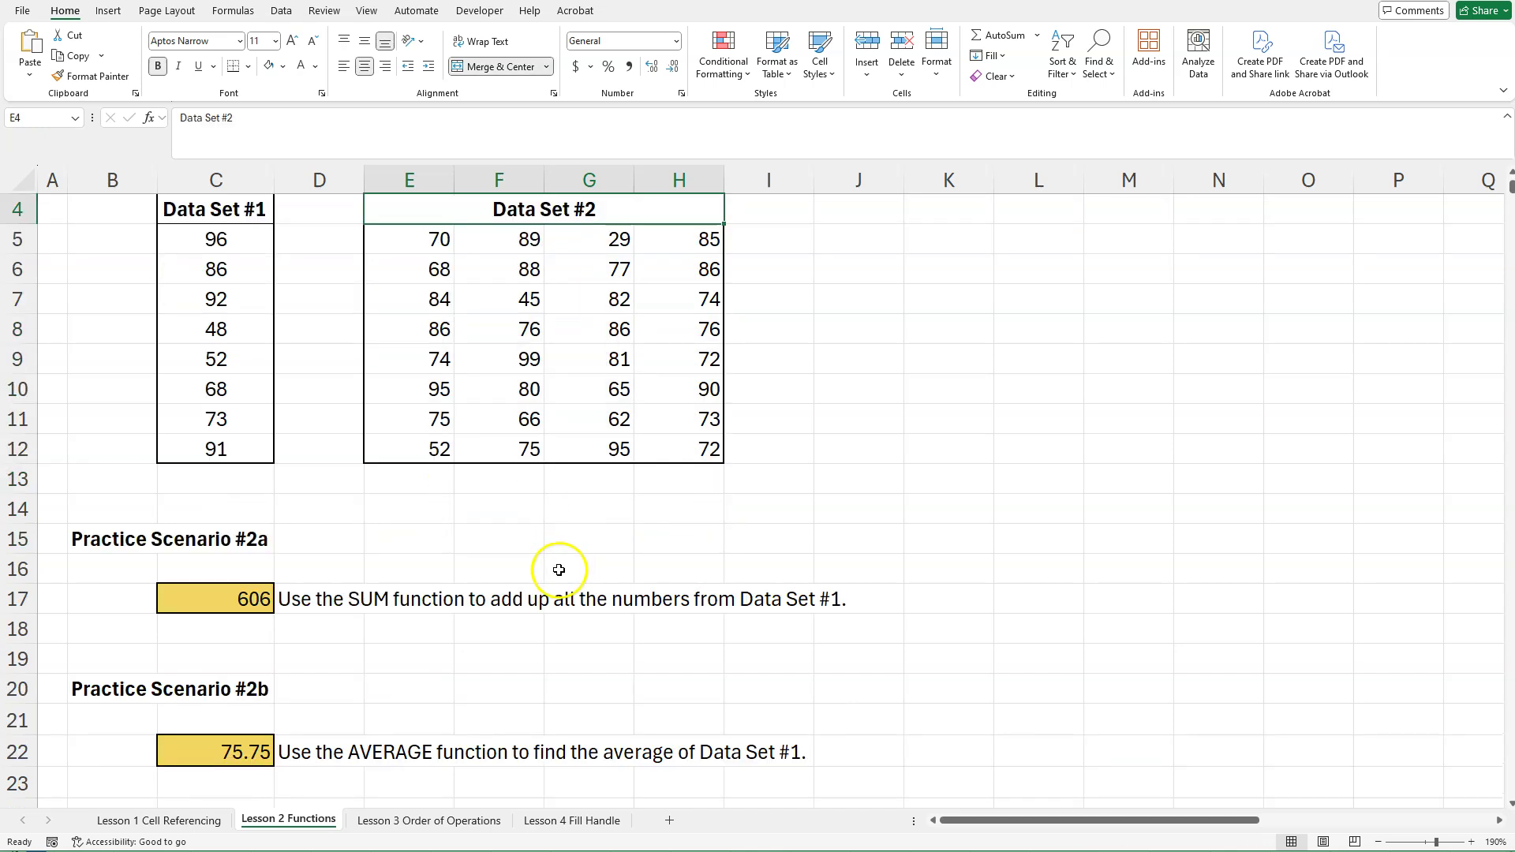
{"action": "scroll", "coordinate": [559, 570], "scroll_direction": "down", "scroll_amount": 2}
{"action": "left_click", "coordinate": [254, 733]}
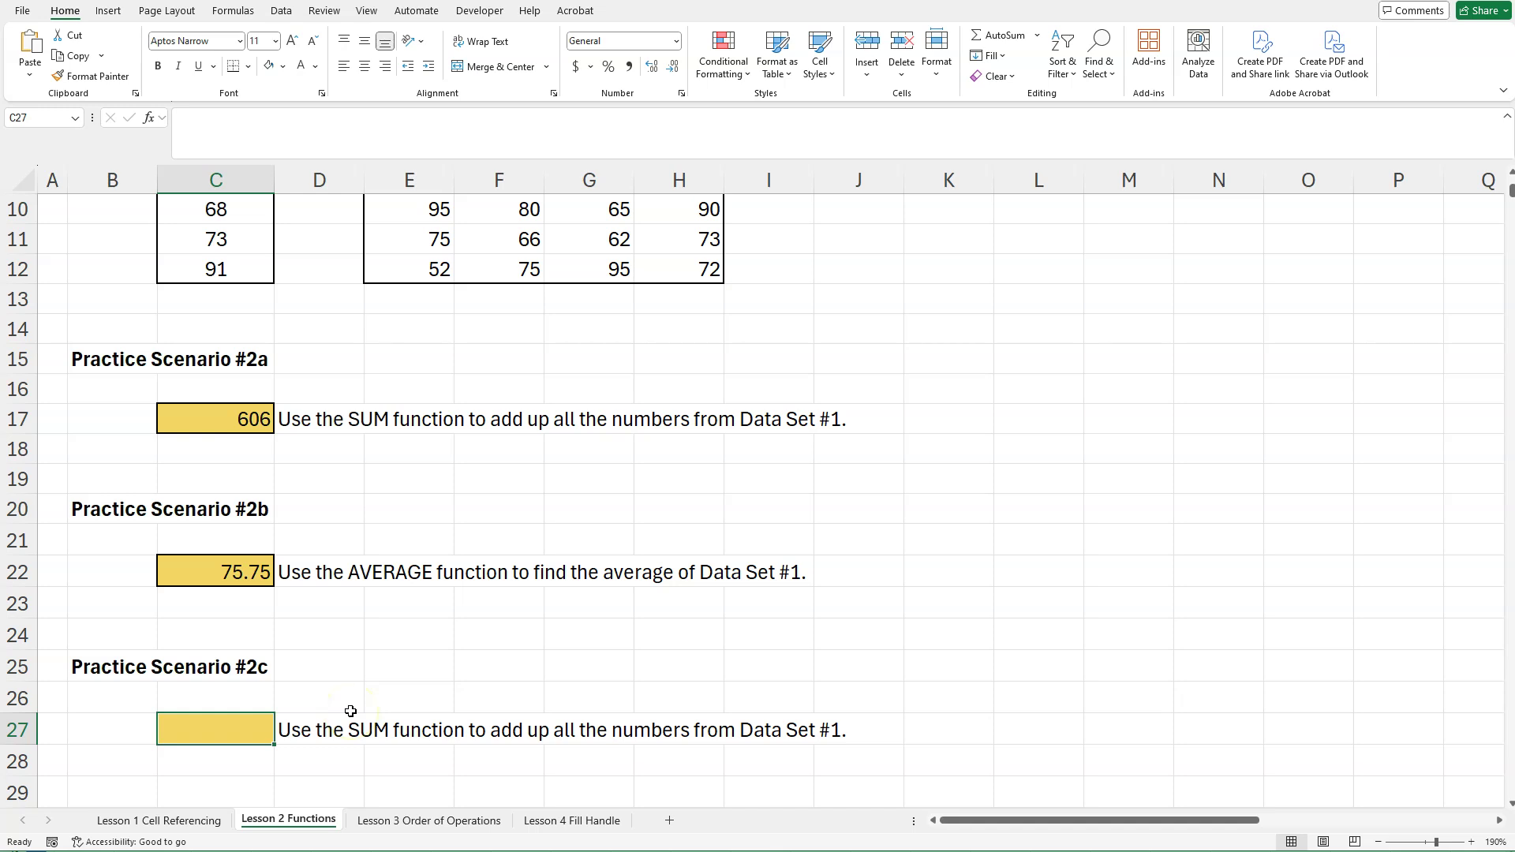
{"action": "type", "text": "=SU"}
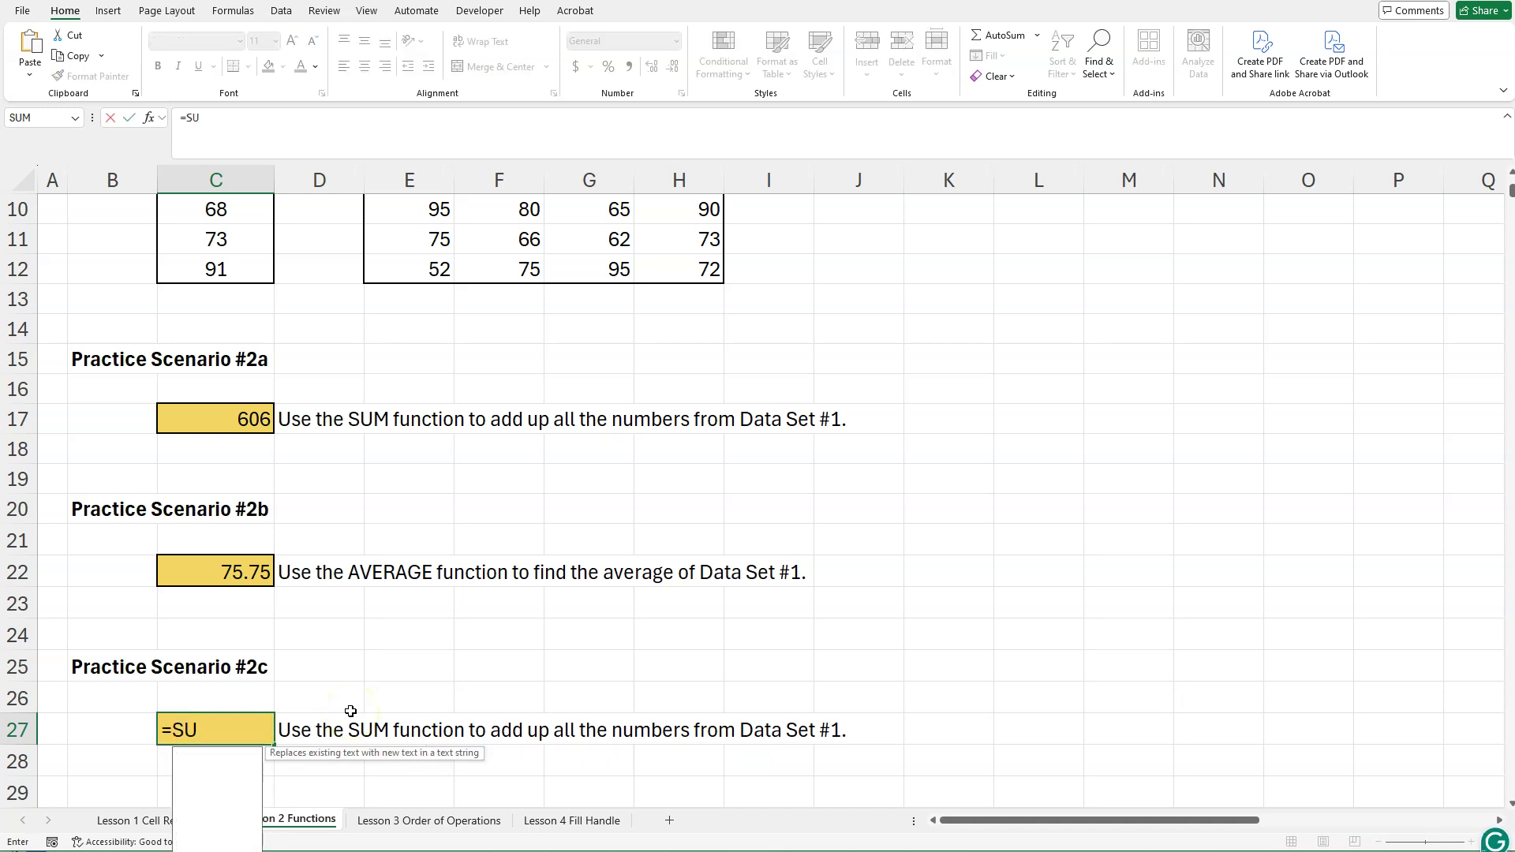
{"action": "type", "text": "M("}
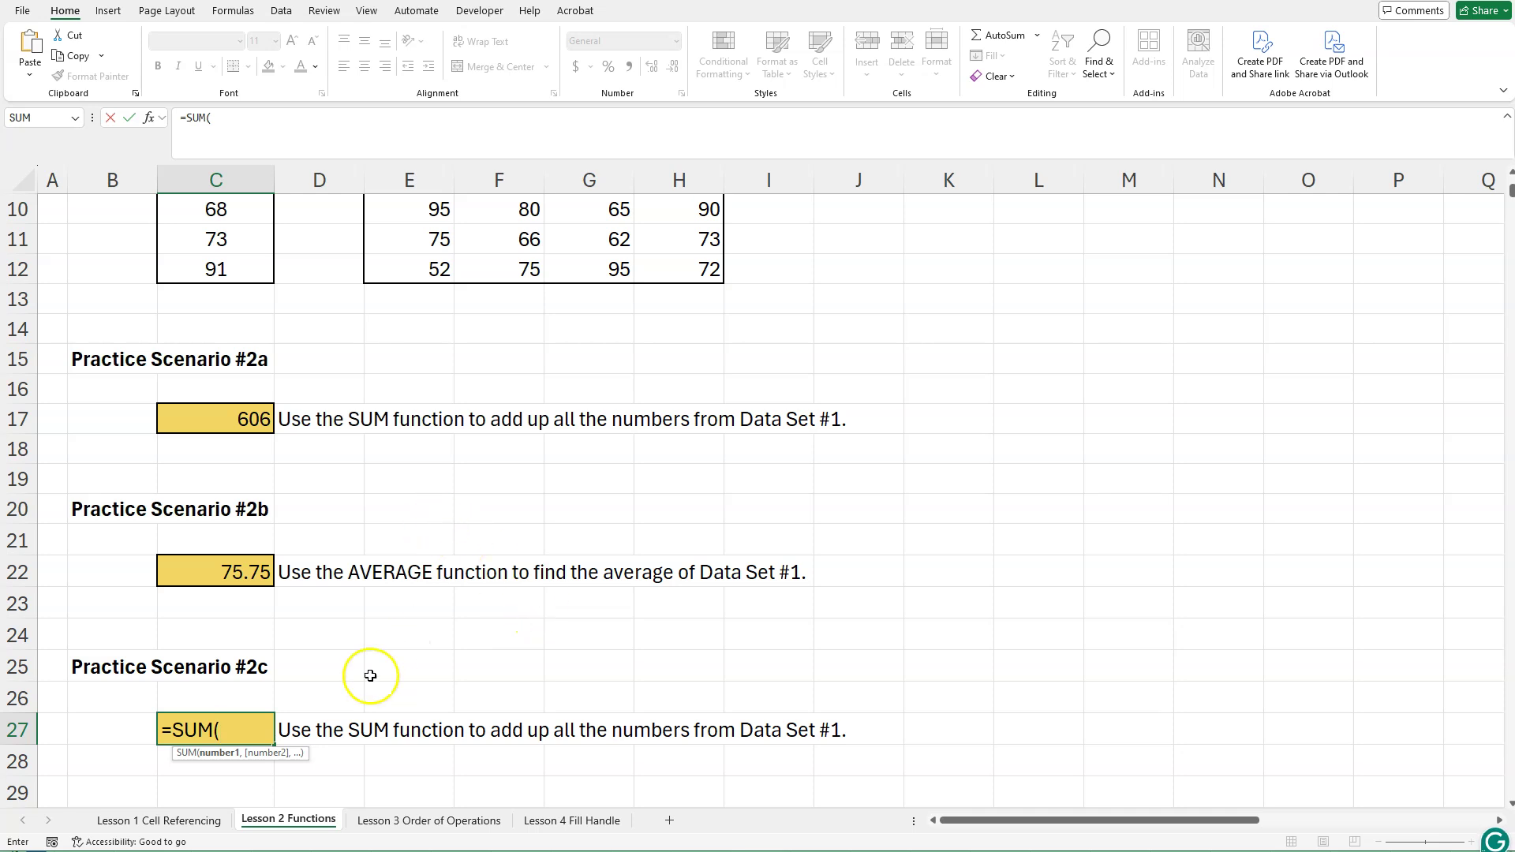
- Select E5:H12 as the SUM range and enter it, giving 2427
{"action": "scroll", "coordinate": [788, 710], "scroll_direction": "up", "scroll_amount": 3}
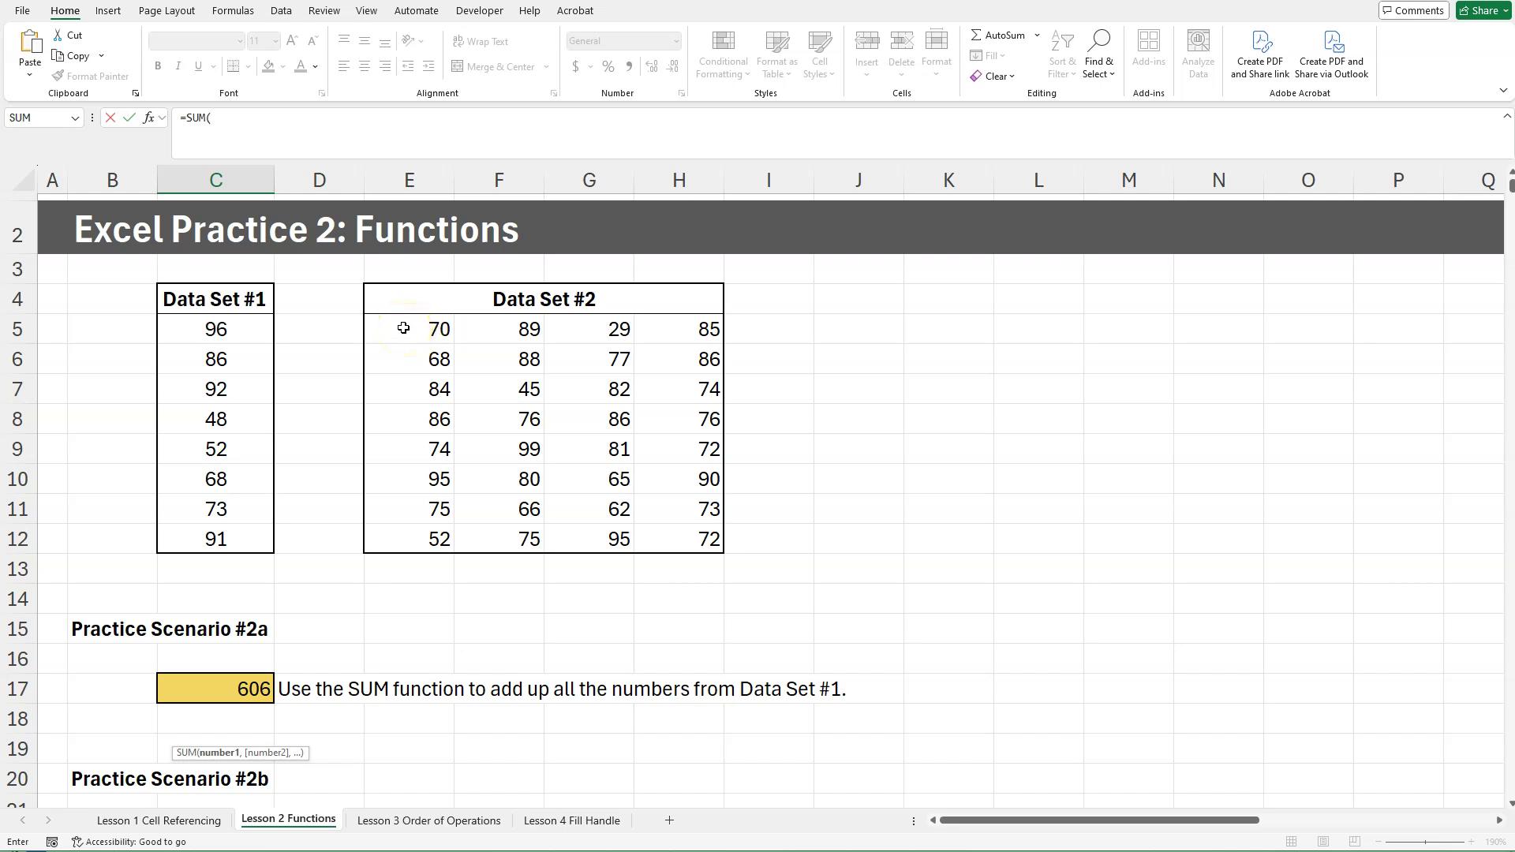
{"action": "left_click_drag", "start_coordinate": [403, 328], "coordinate": [672, 535]}
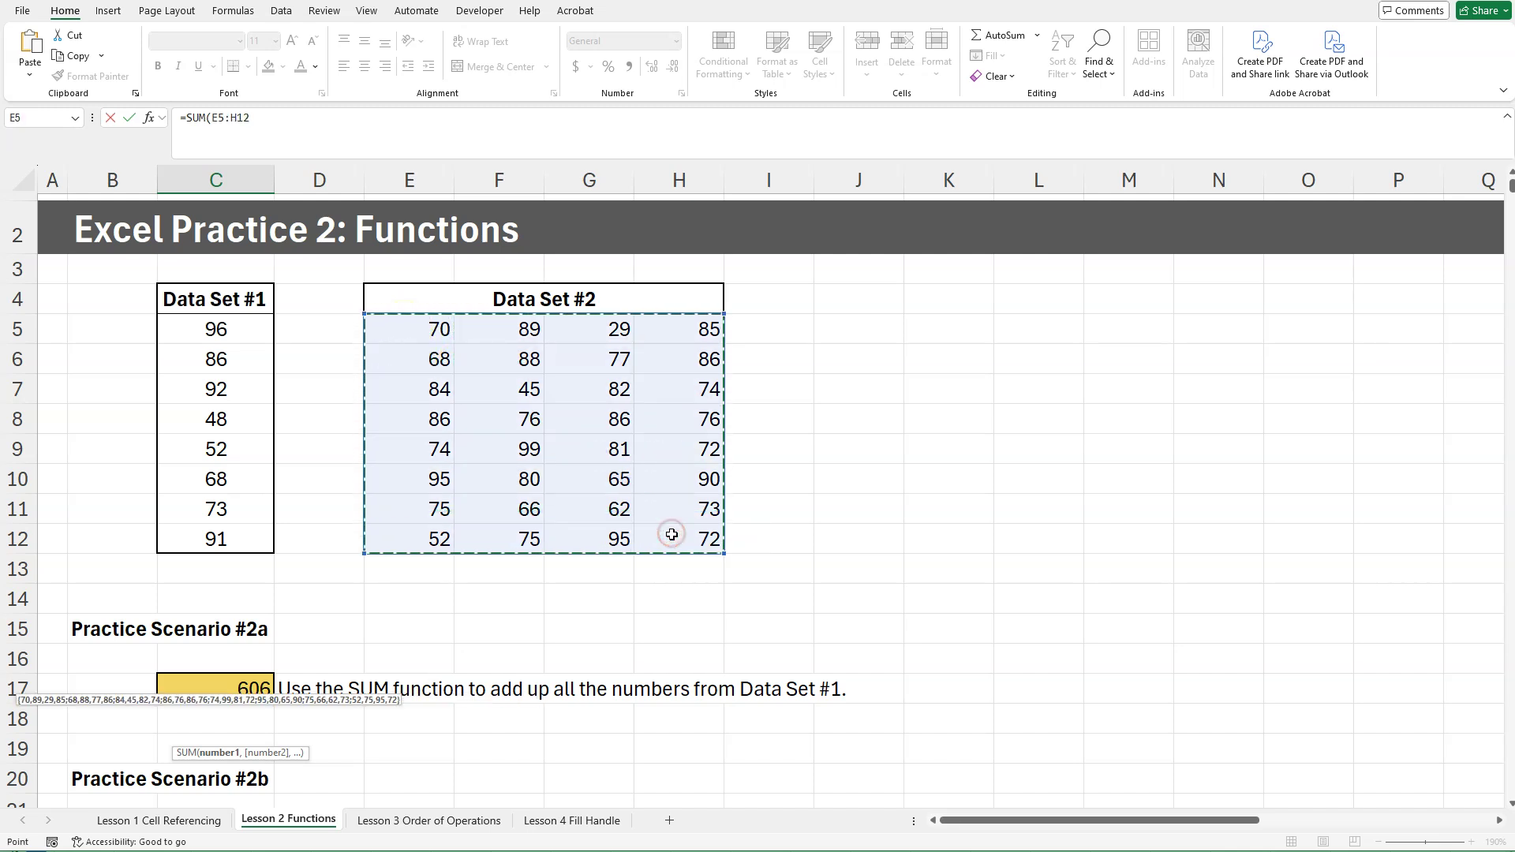
{"action": "scroll", "coordinate": [379, 575], "scroll_direction": "down", "scroll_amount": 3}
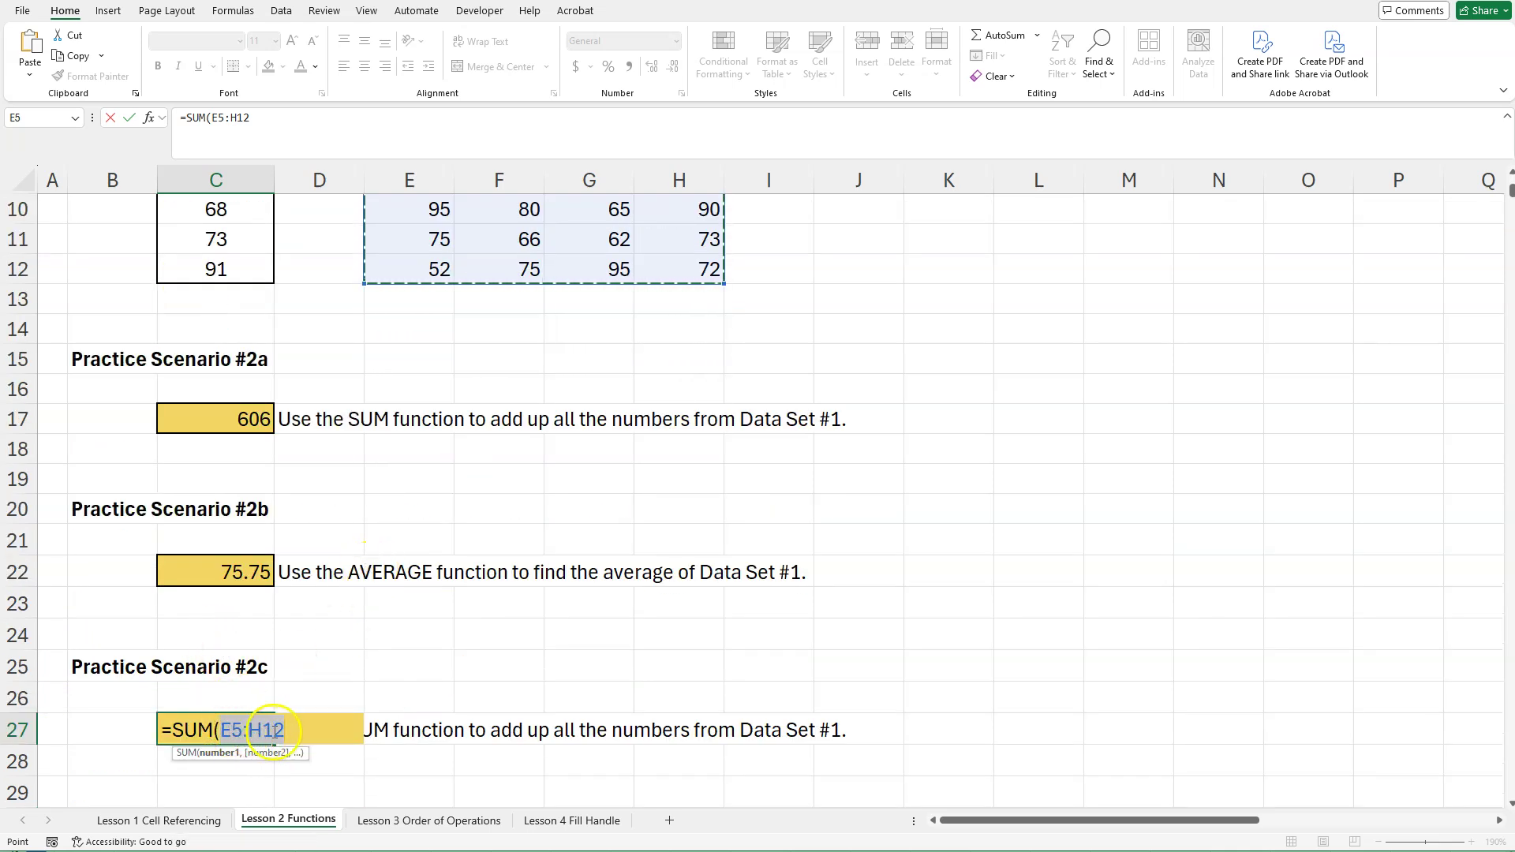
{"action": "scroll", "coordinate": [466, 640], "scroll_direction": "up", "scroll_amount": 3}
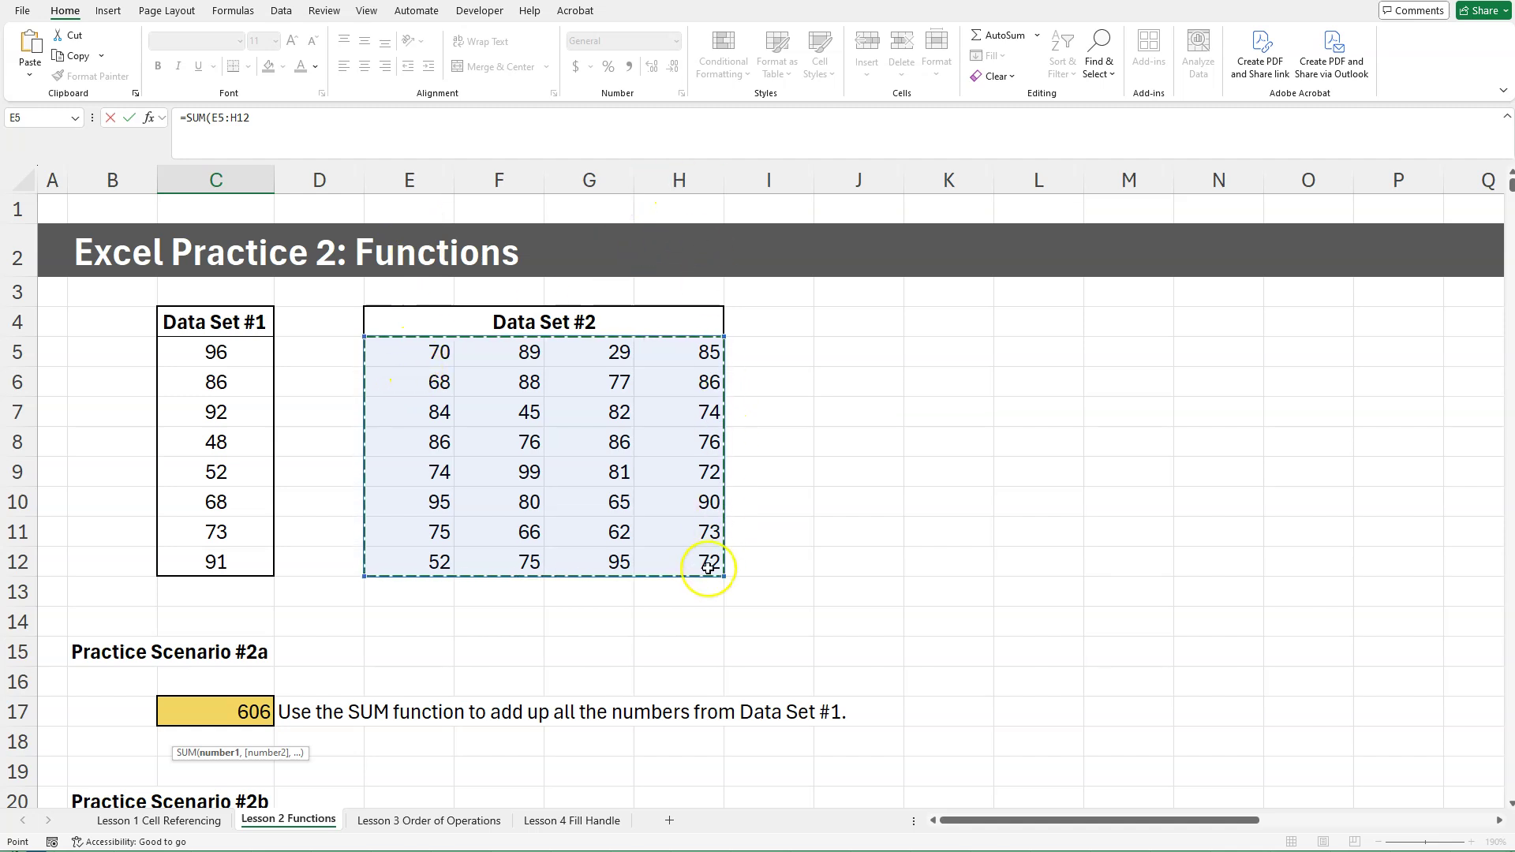
{"action": "left_click", "coordinate": [845, 379]}
{"action": "left_click", "coordinate": [709, 352]}
{"action": "left_click_drag", "start_coordinate": [708, 352], "coordinate": [395, 554]}
{"action": "left_click", "coordinate": [509, 600]}
{"action": "left_click_drag", "start_coordinate": [714, 558], "coordinate": [424, 357]}
{"action": "left_click", "coordinate": [434, 592]}
{"action": "left_click_drag", "start_coordinate": [400, 558], "coordinate": [684, 357]}
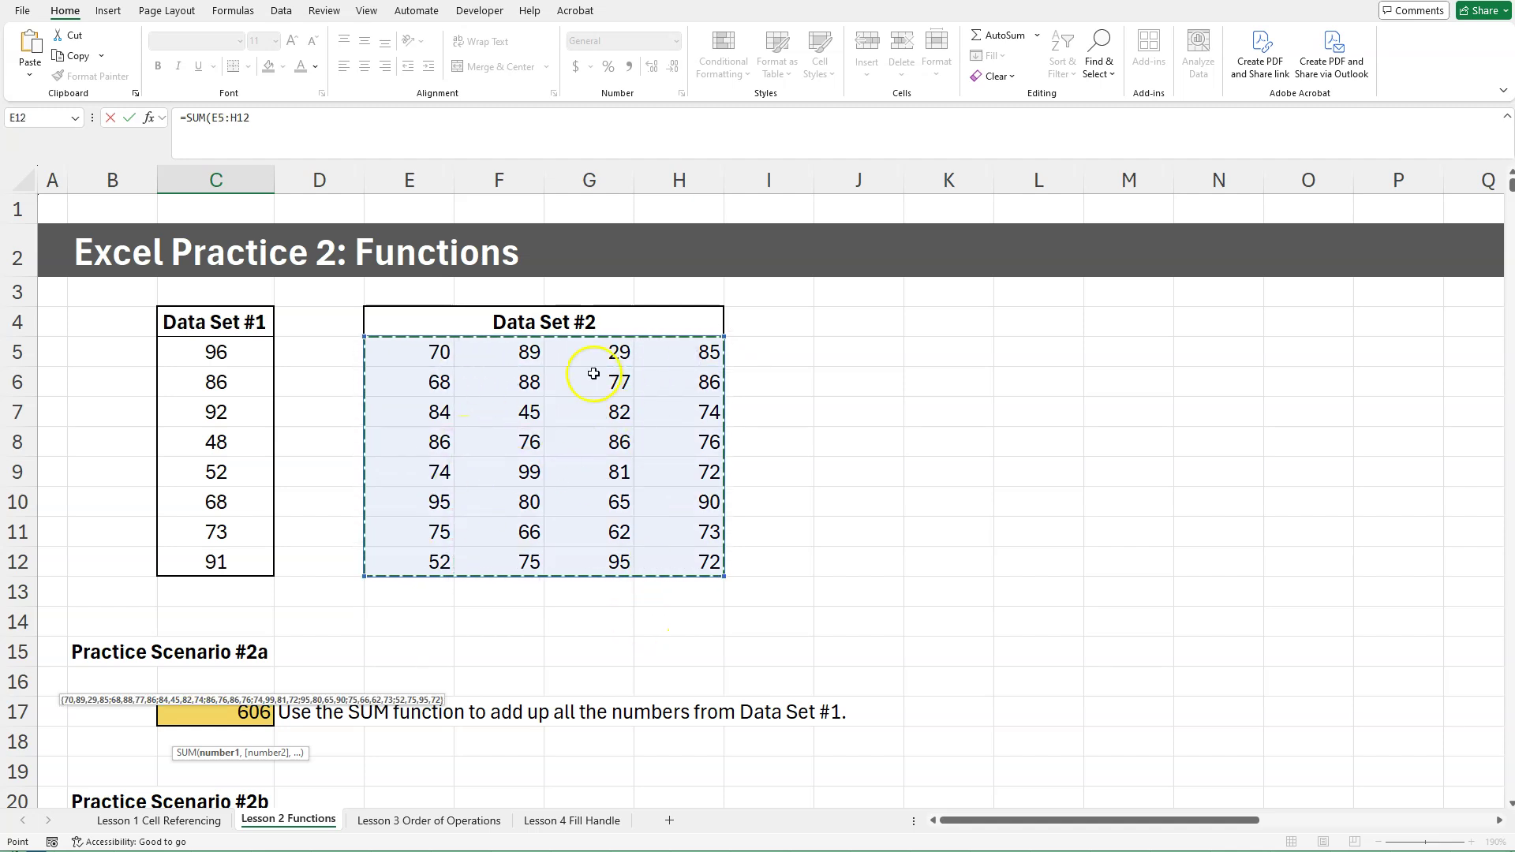
{"action": "scroll", "coordinate": [490, 452], "scroll_direction": "down", "scroll_amount": 4}
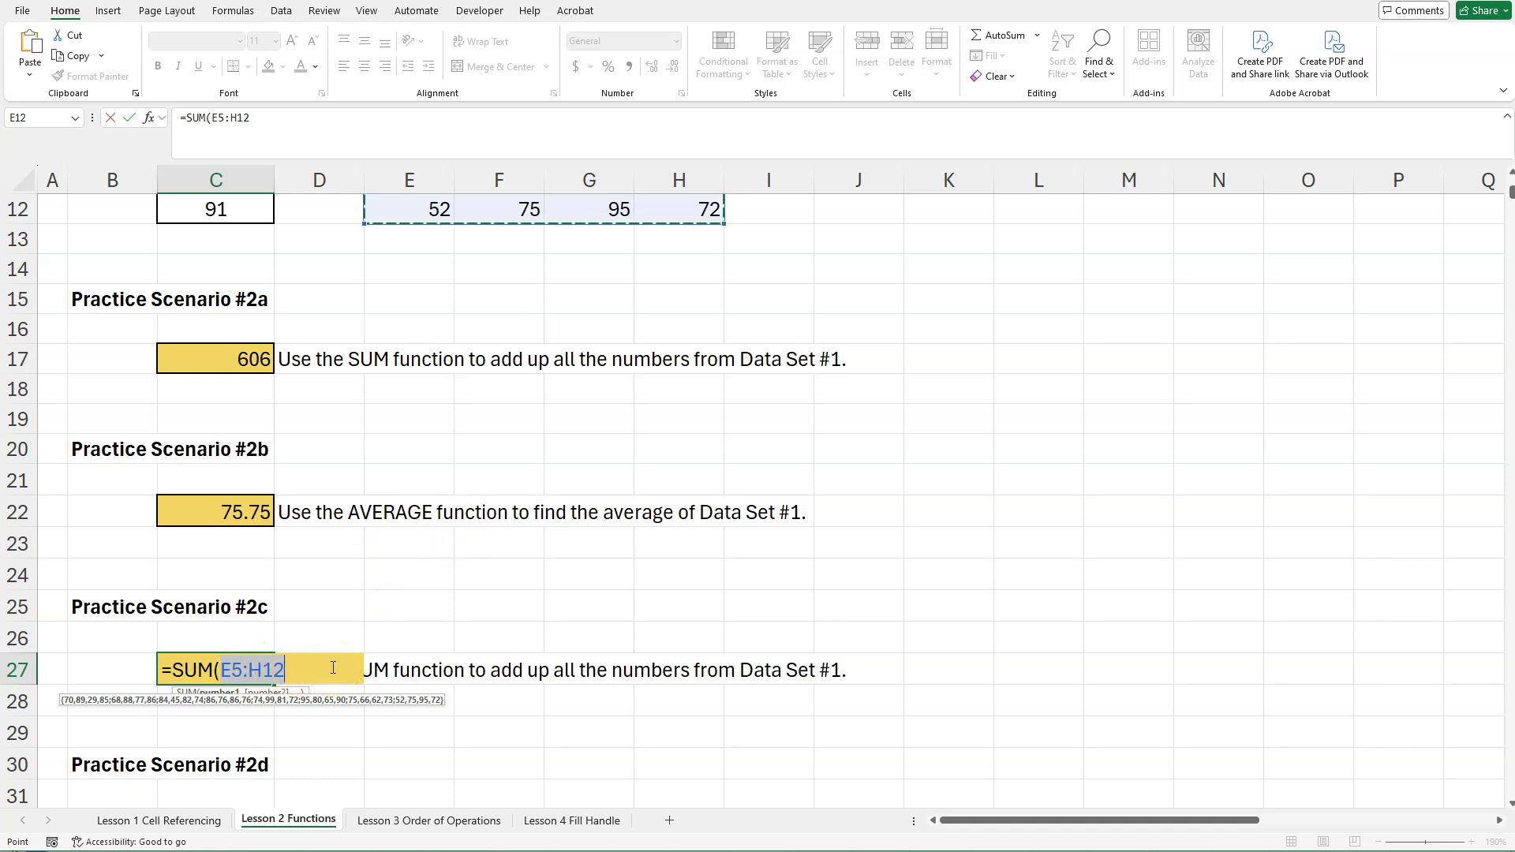
{"action": "key", "text": "Return"}
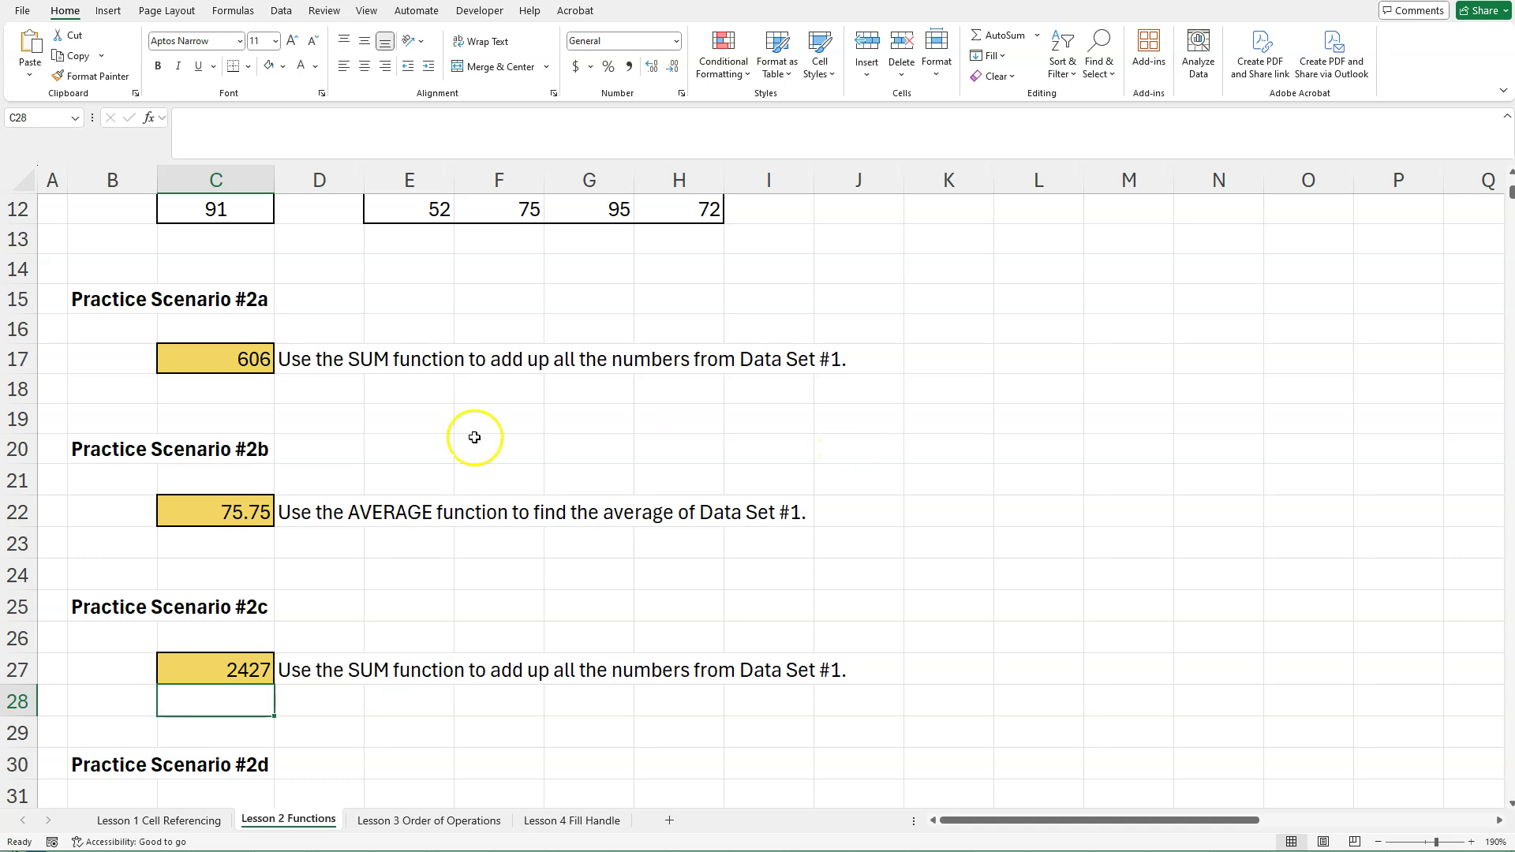
- Check Data Set #2's values, then select answer cell C32
{"action": "scroll", "coordinate": [482, 410], "scroll_direction": "up", "scroll_amount": 4}
{"action": "left_click_drag", "start_coordinate": [419, 354], "coordinate": [672, 554]}
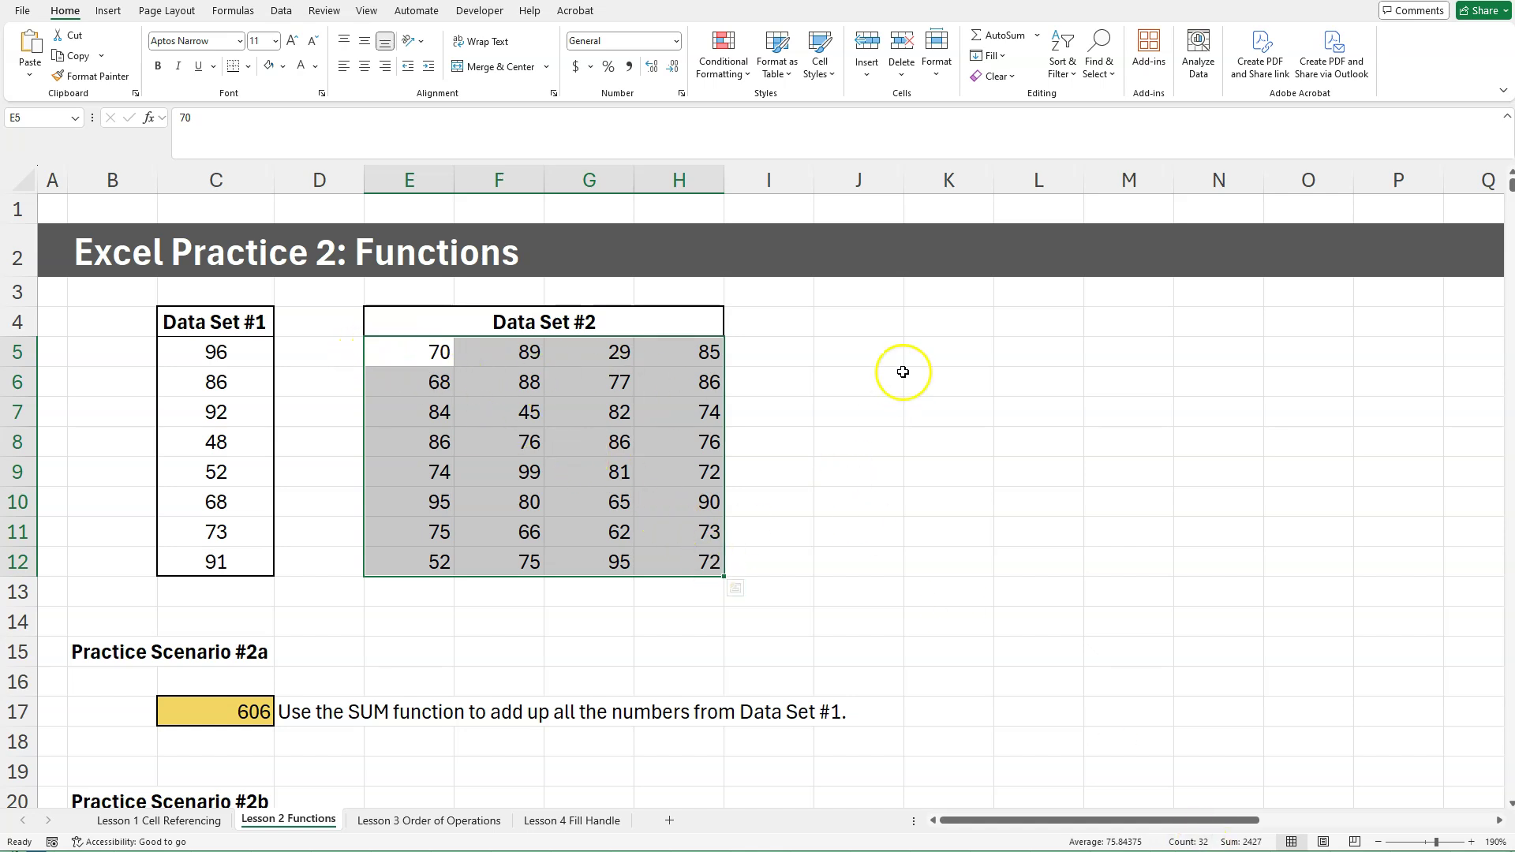
{"action": "scroll", "coordinate": [900, 377], "scroll_direction": "down", "scroll_amount": 4}
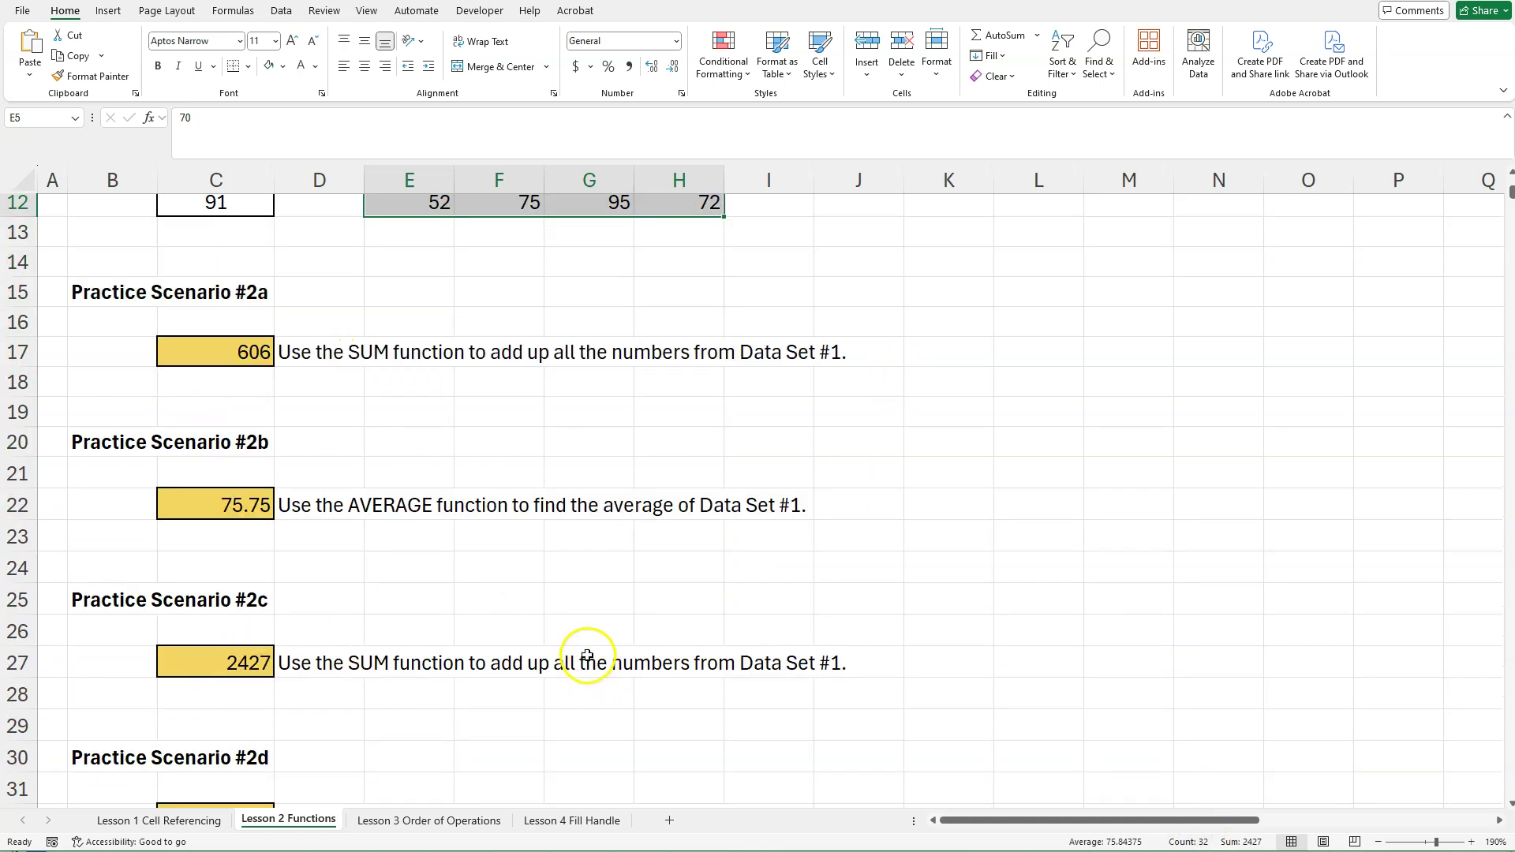
{"action": "scroll", "coordinate": [587, 656], "scroll_direction": "down", "scroll_amount": 1}
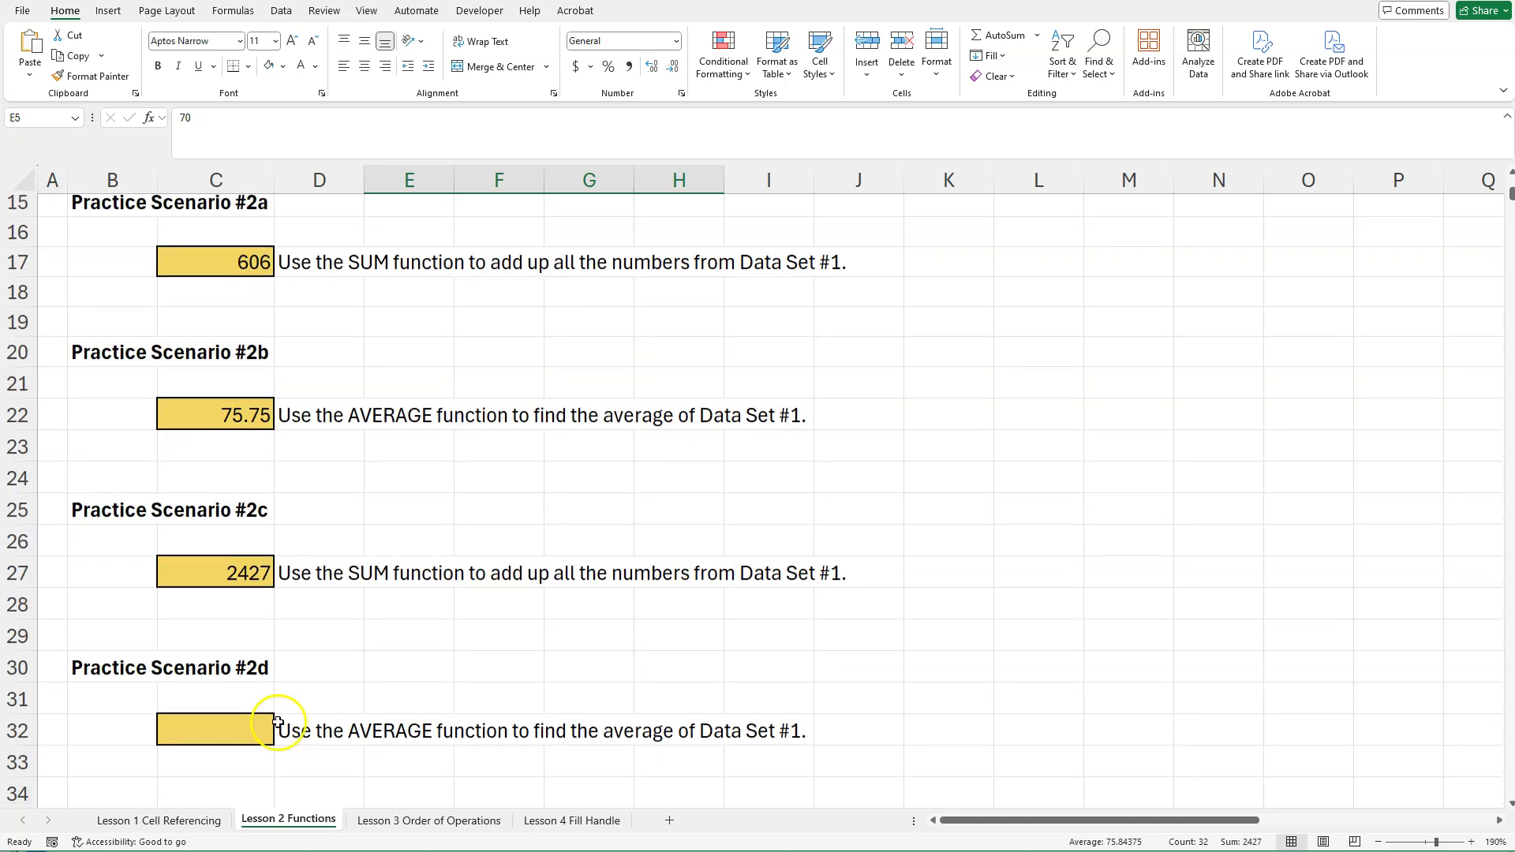
{"action": "left_click", "coordinate": [207, 726]}
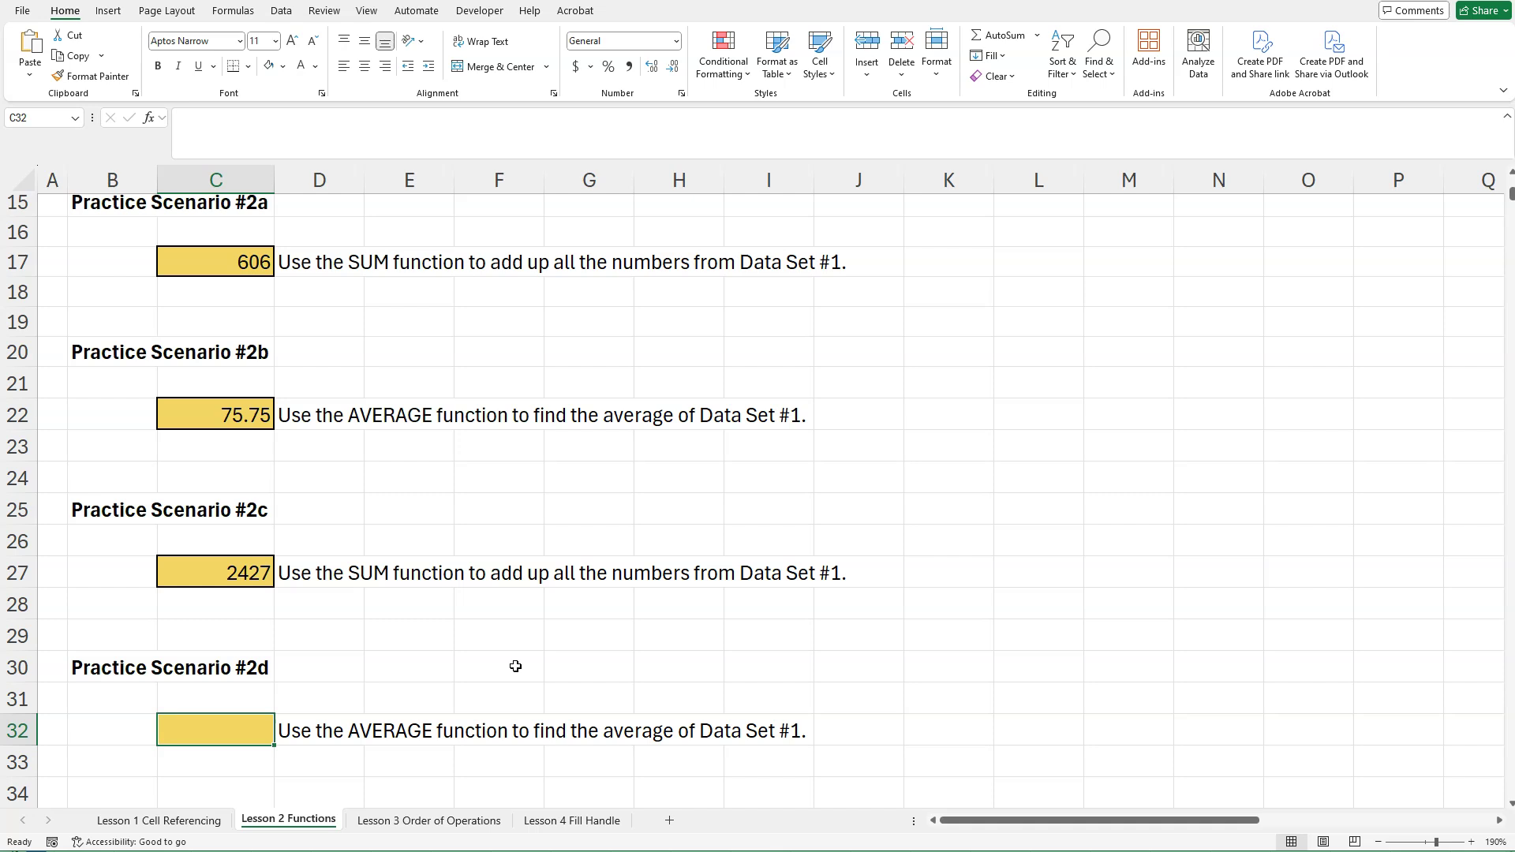
- Enter =AVERAGE(E5:H12) in C32, showing 75.84375
{"action": "type", "text": "=AVERA"}
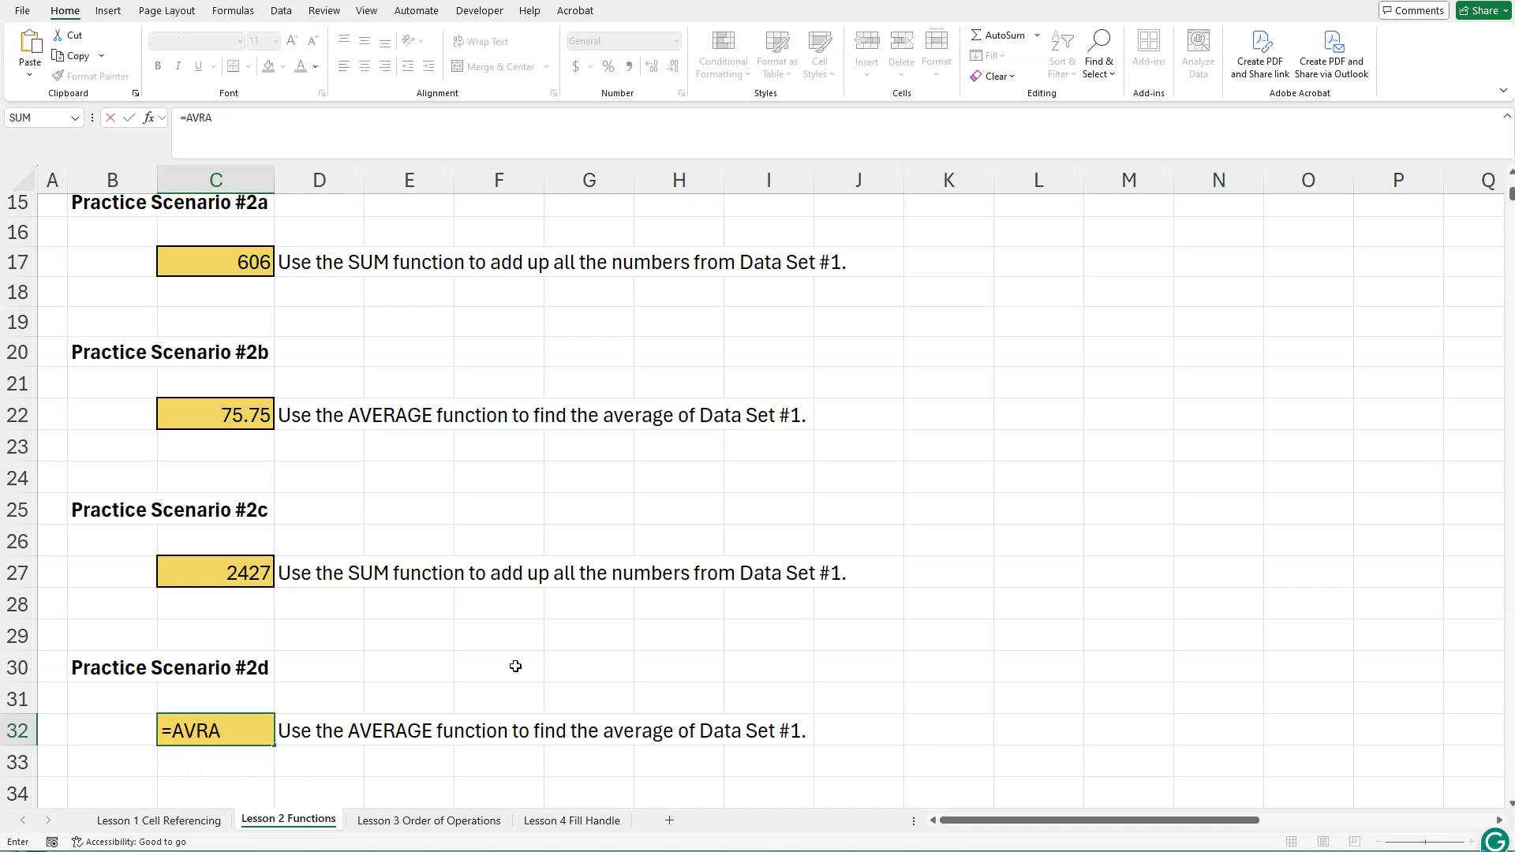
{"action": "key", "text": "BackSpace"}
{"action": "key", "text": "BackSpace"}
{"action": "type", "text": "ERAGE("}
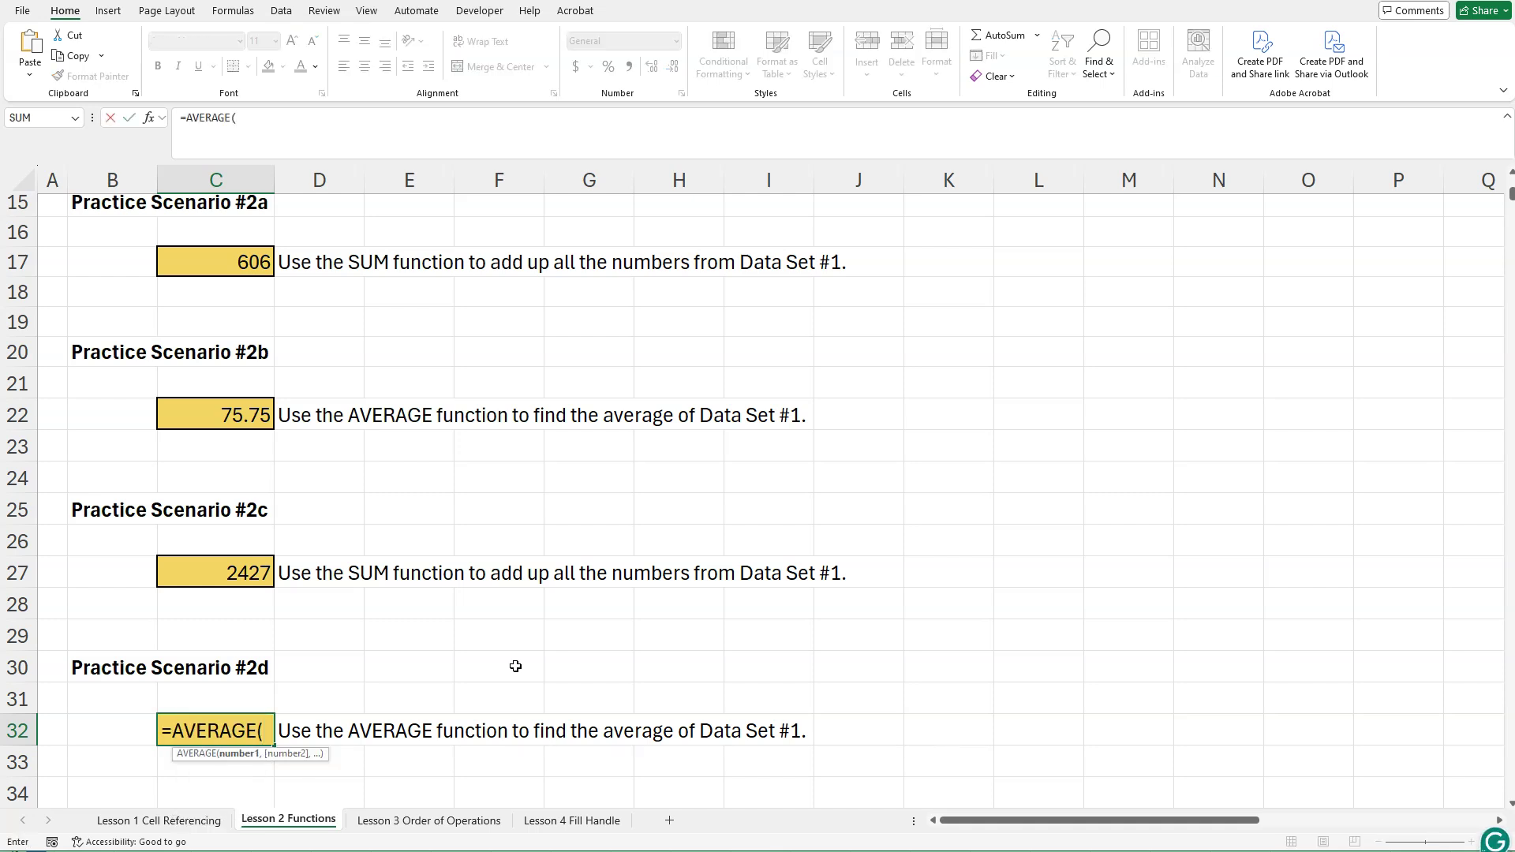
{"action": "scroll", "coordinate": [586, 488], "scroll_direction": "up", "scroll_amount": 5}
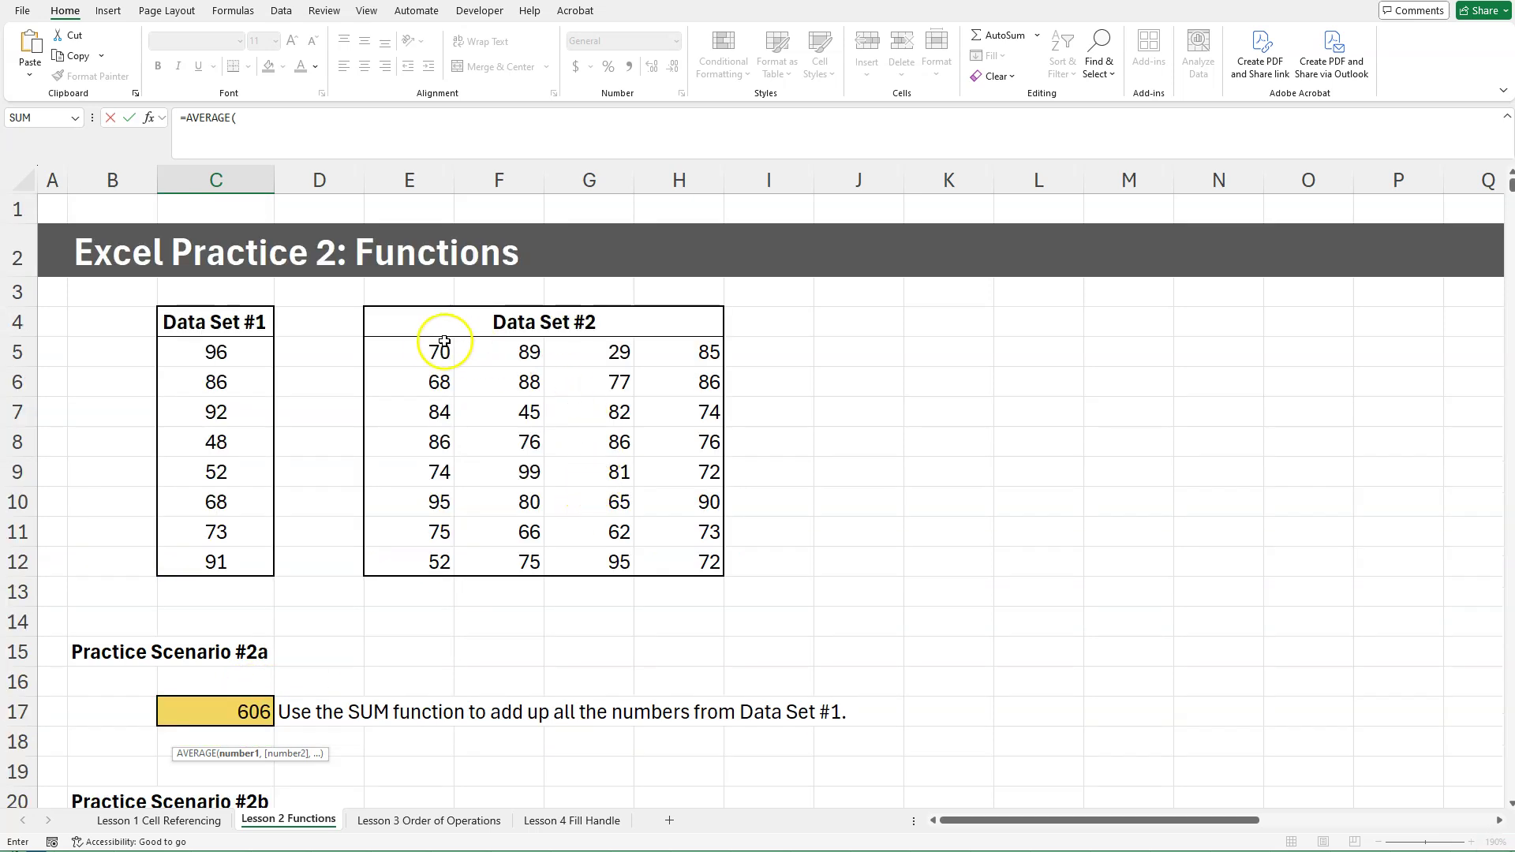
{"action": "left_click_drag", "start_coordinate": [444, 342], "coordinate": [686, 550]}
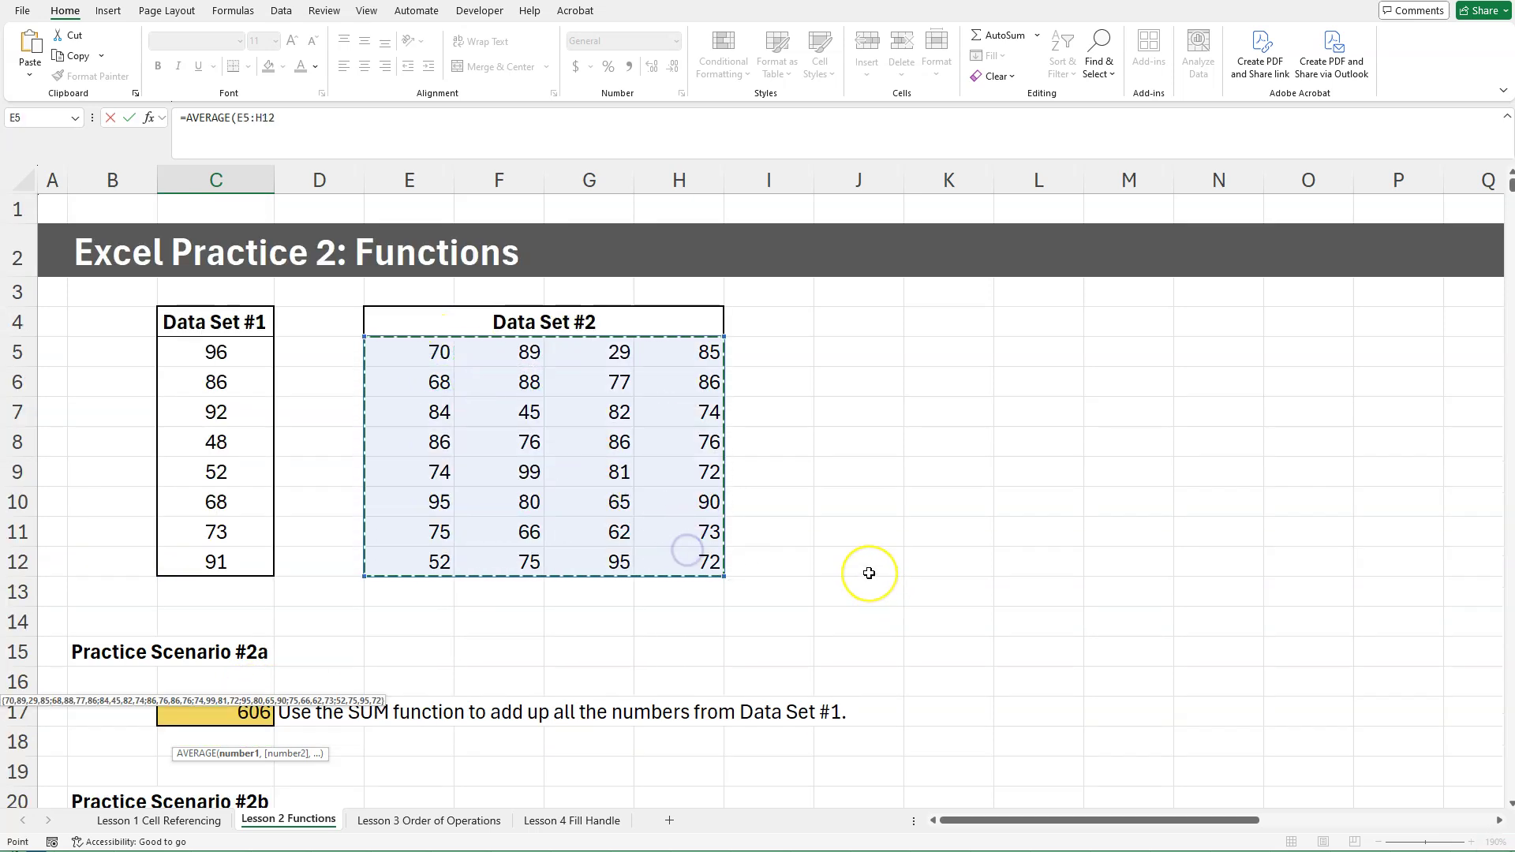
{"action": "key", "text": "Return"}
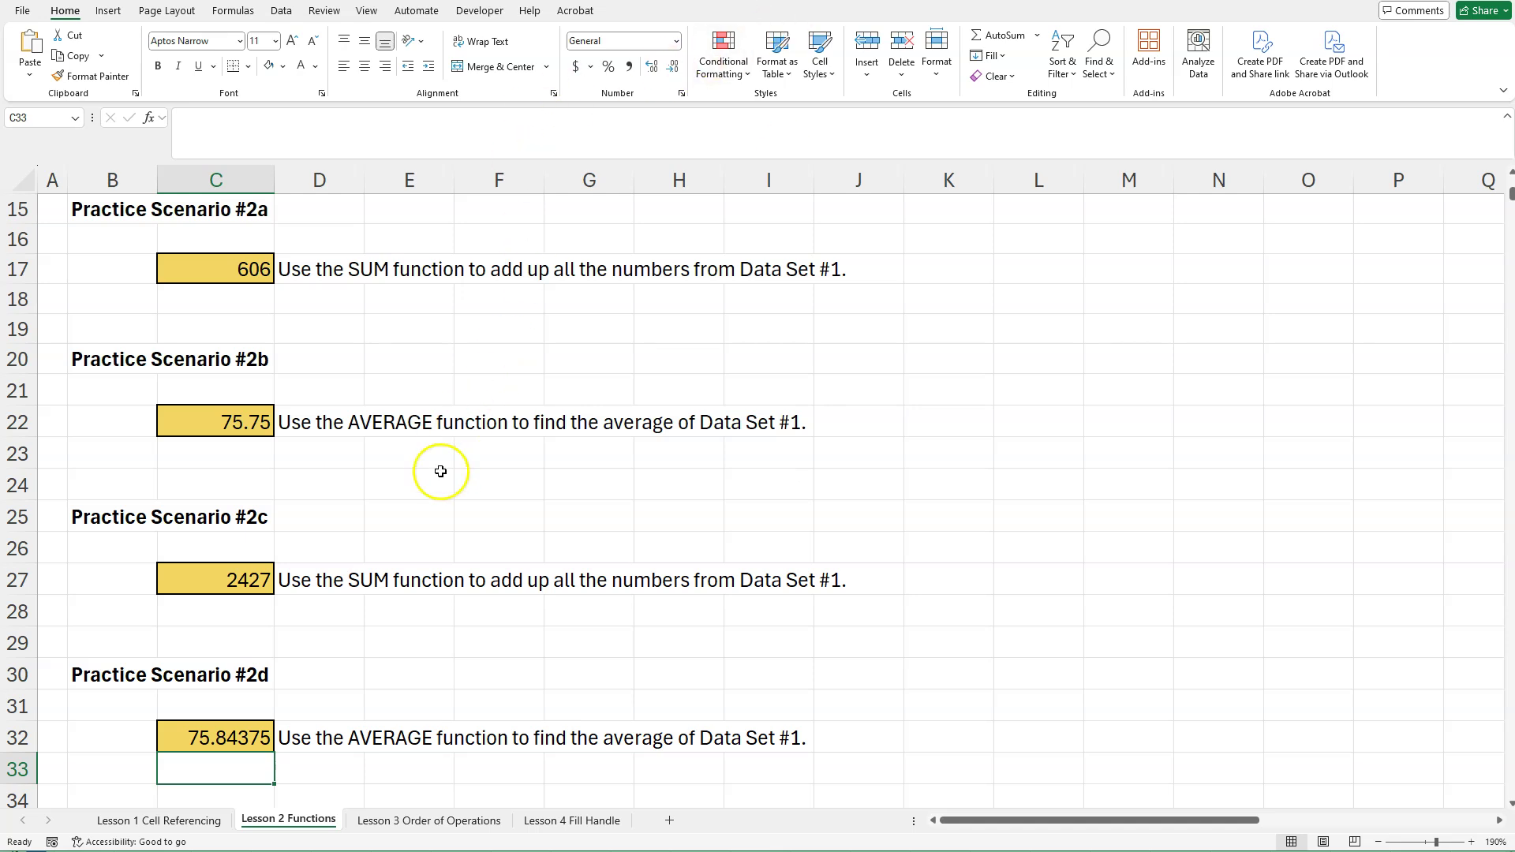
- Reduce the average in C32 to two decimal places so it shows 75.84
{"action": "scroll", "coordinate": [441, 472], "scroll_direction": "down", "scroll_amount": 2}
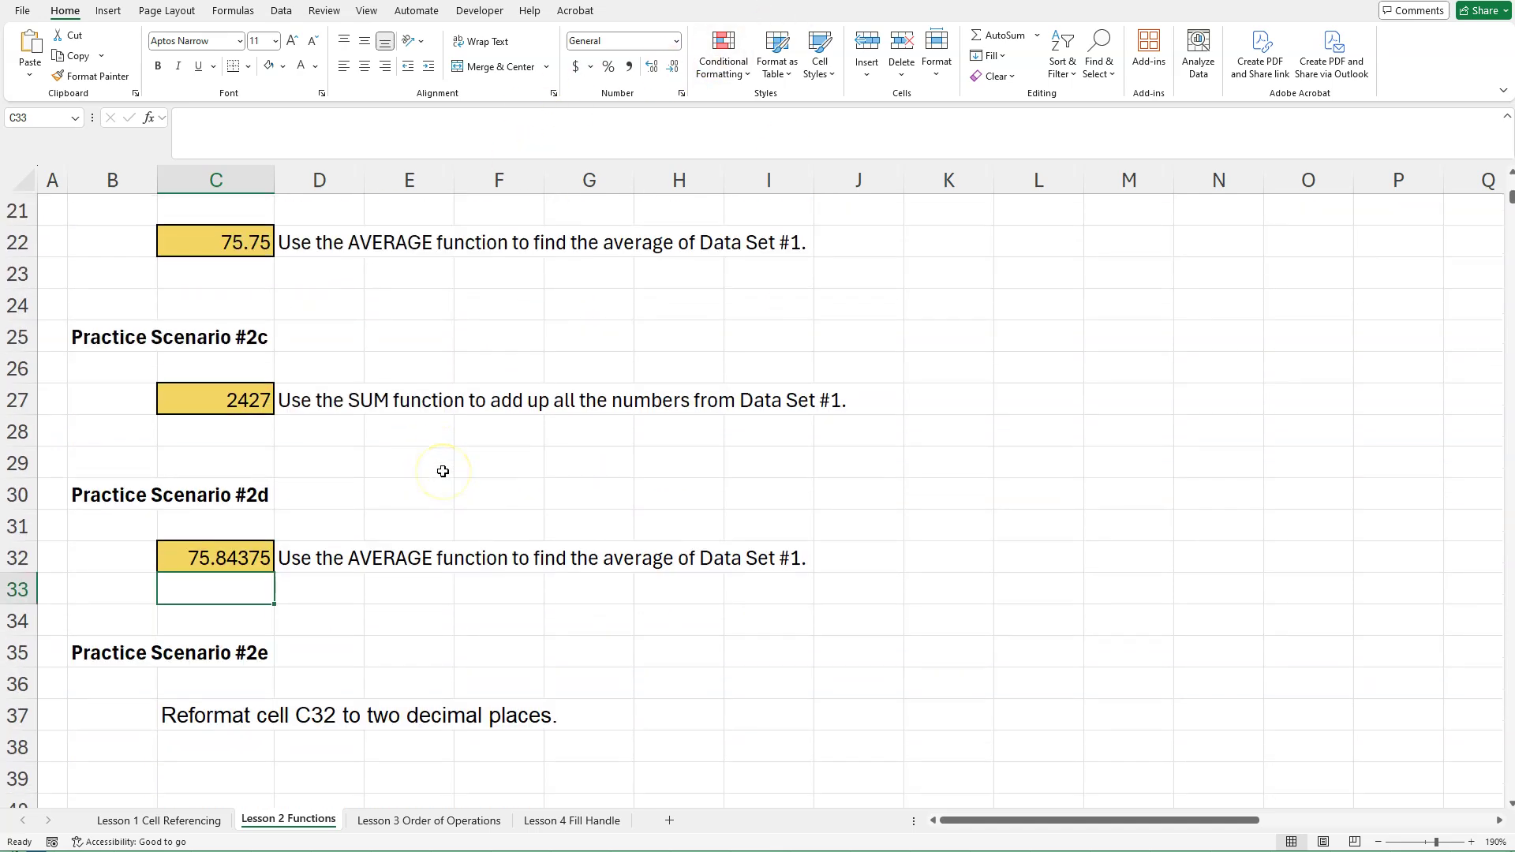
{"action": "left_click", "coordinate": [221, 713]}
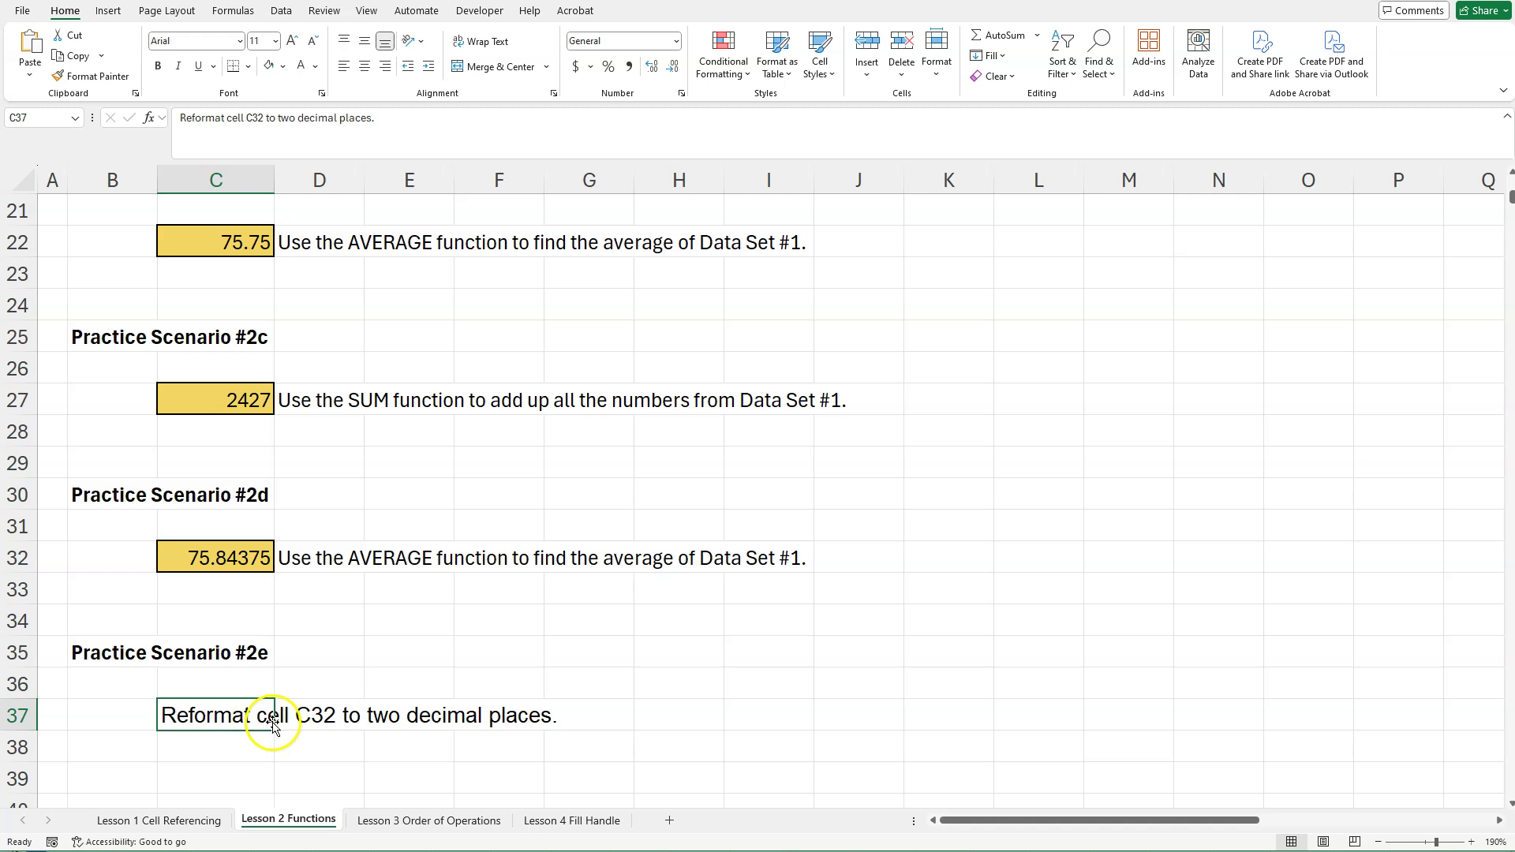
{"action": "left_click", "coordinate": [216, 550]}
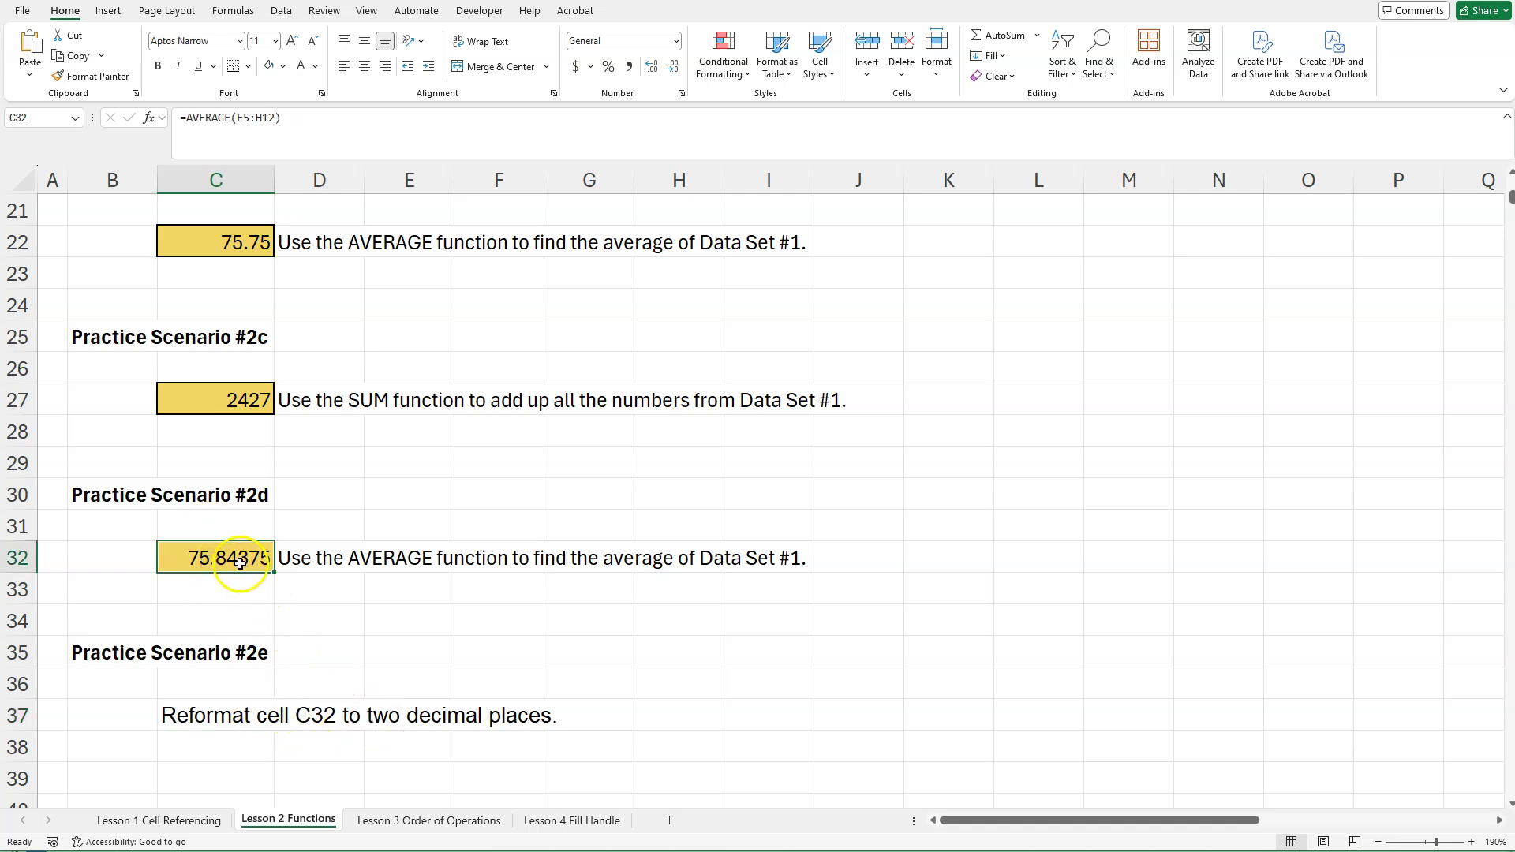
{"action": "left_click", "coordinate": [675, 70]}
{"action": "left_click", "coordinate": [675, 69]}
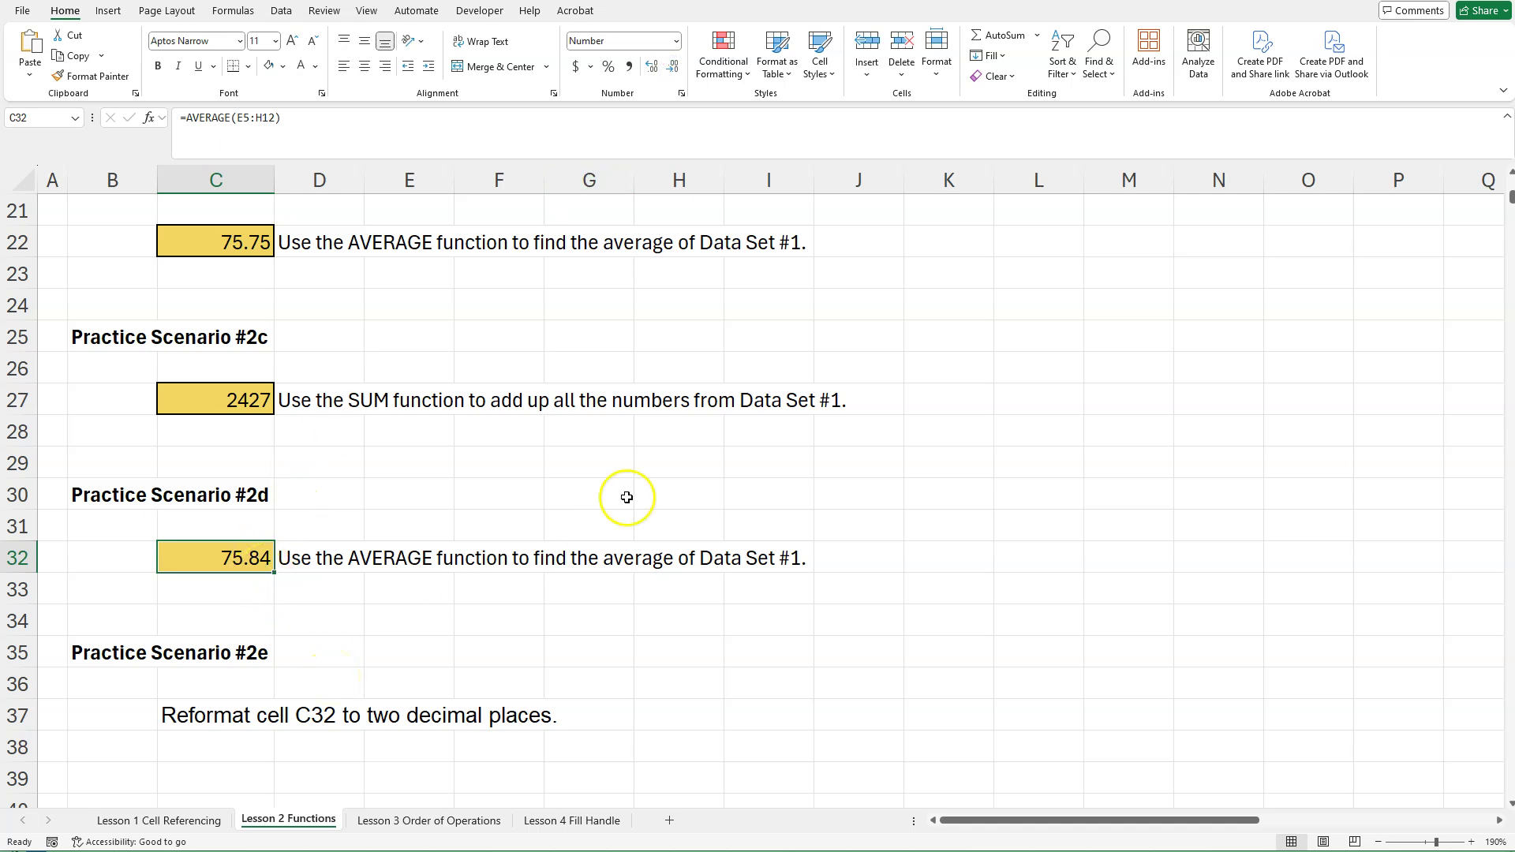
{"action": "scroll", "coordinate": [505, 398], "scroll_direction": "up", "scroll_amount": 4}
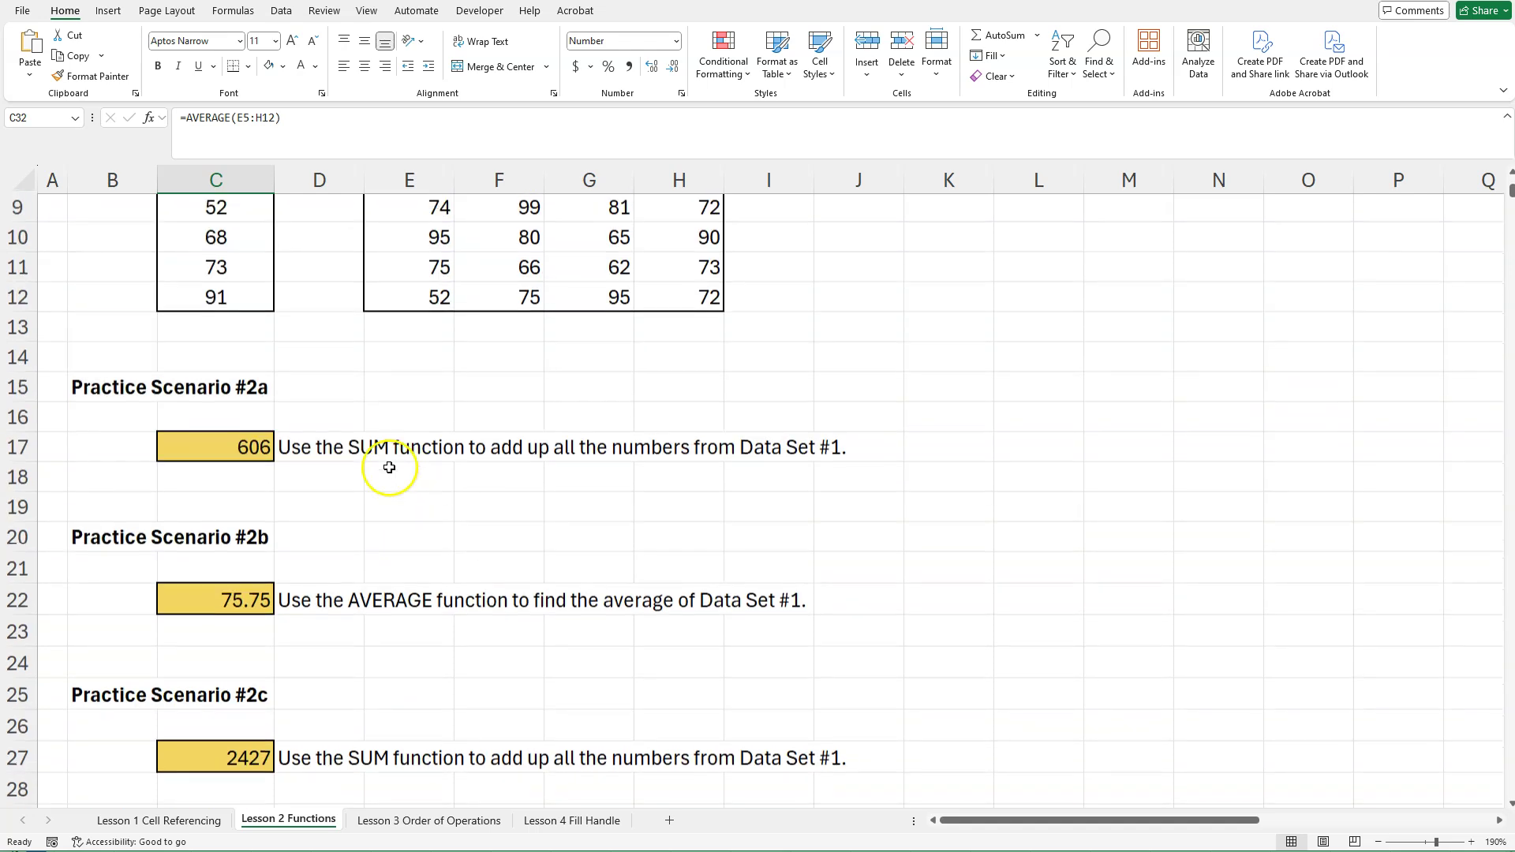
{"action": "scroll", "coordinate": [203, 487], "scroll_direction": "down", "scroll_amount": 2}
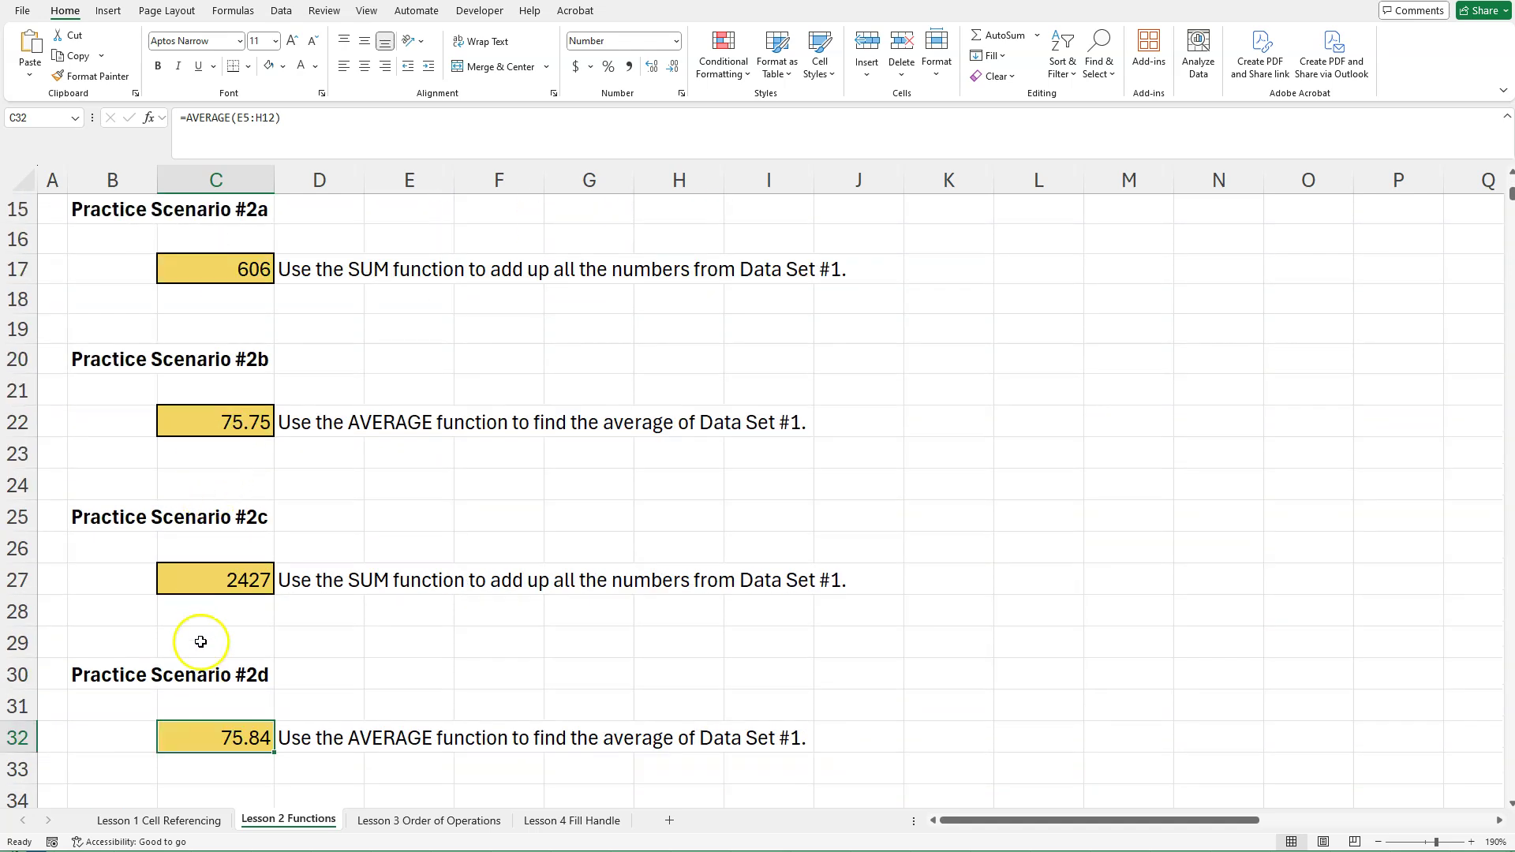
{"action": "double_click", "coordinate": [208, 579]}
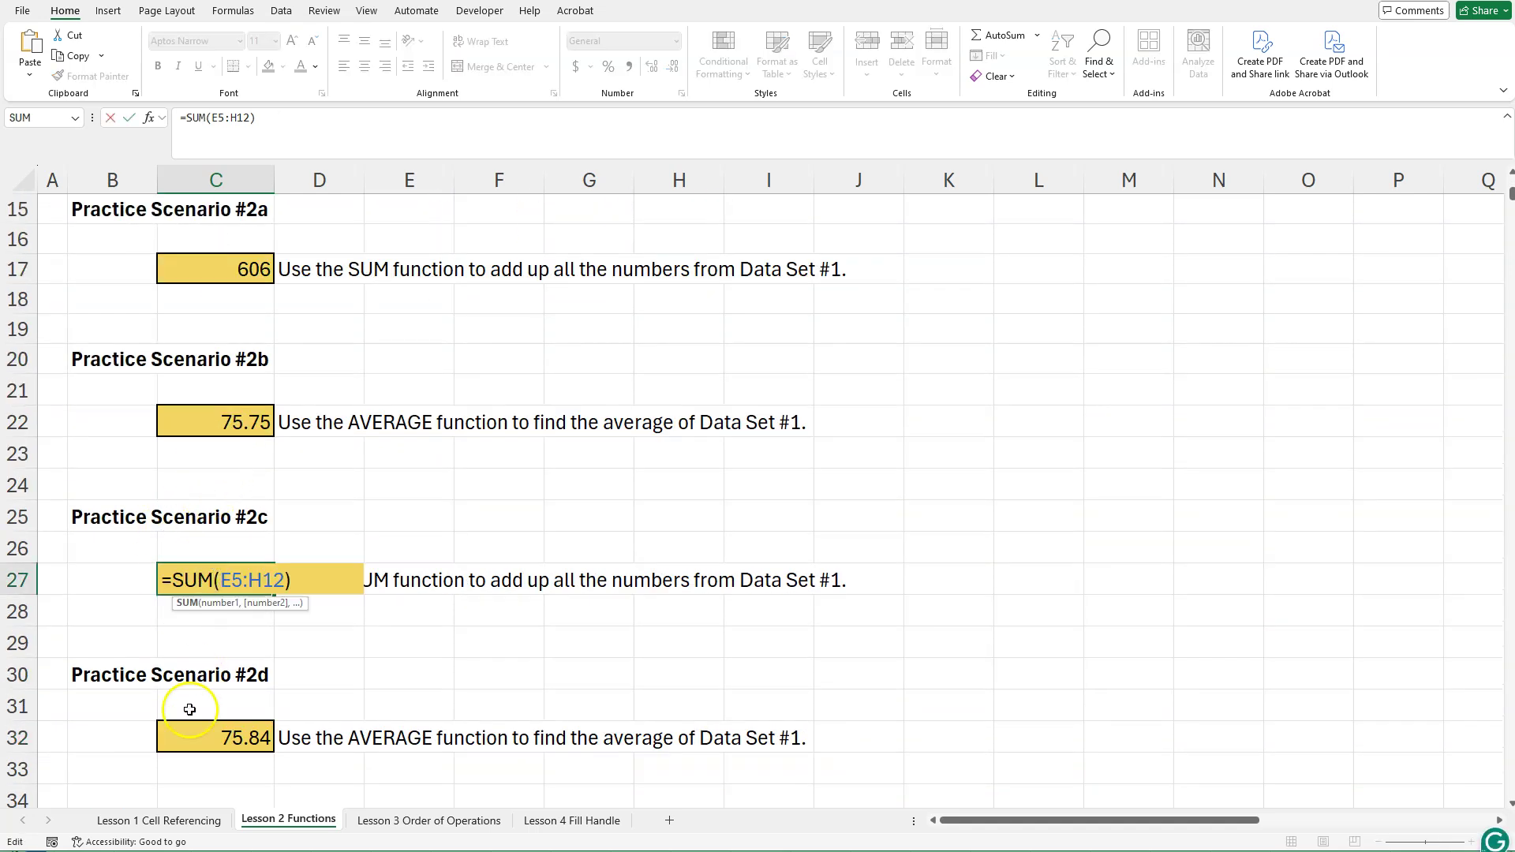
{"action": "scroll", "coordinate": [266, 604], "scroll_direction": "up", "scroll_amount": 5}
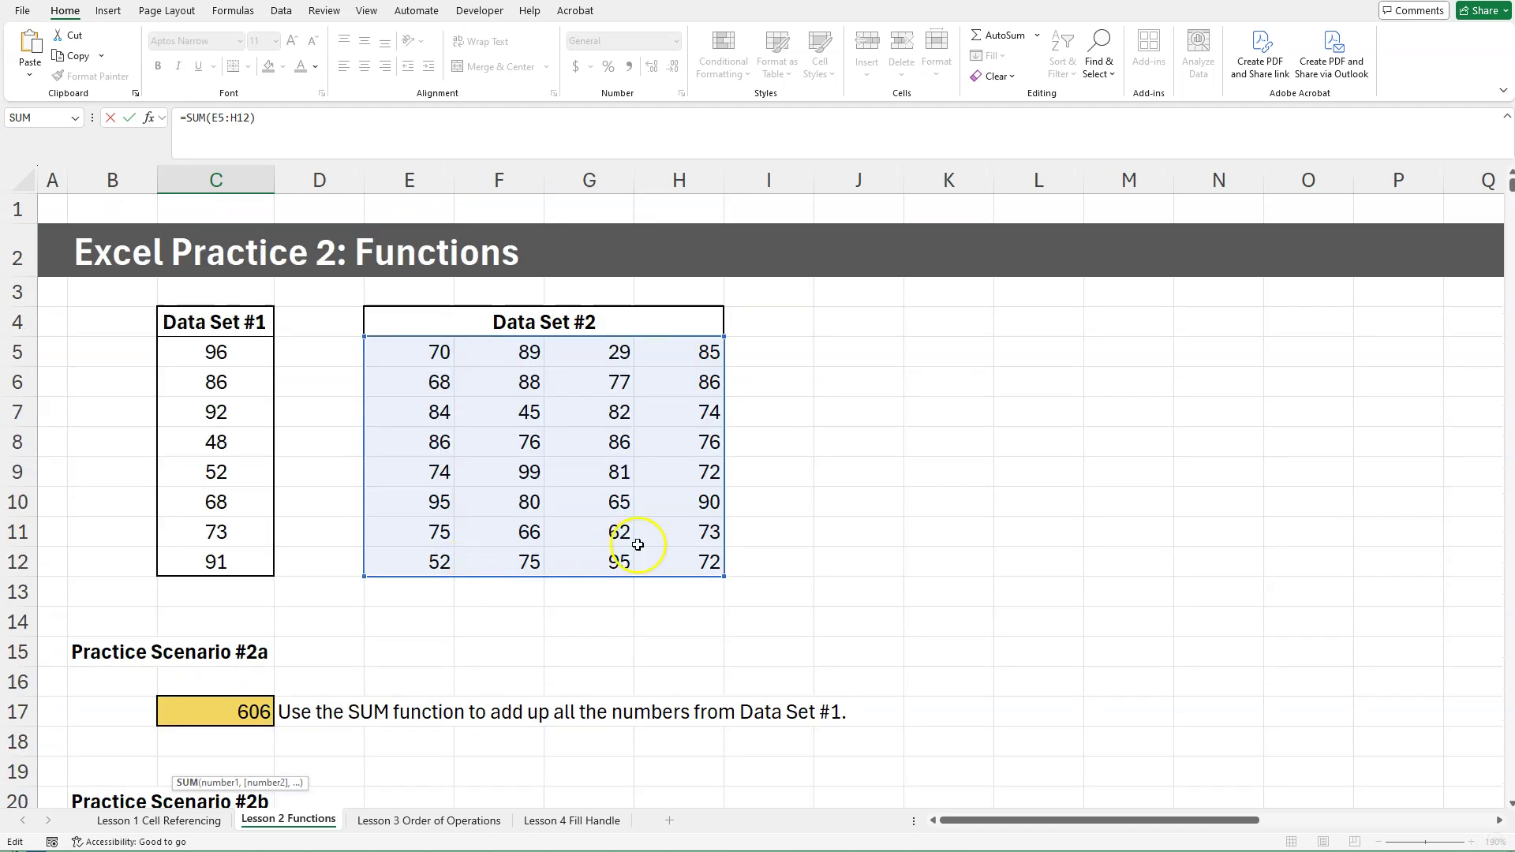
{"action": "scroll", "coordinate": [564, 372], "scroll_direction": "down", "scroll_amount": 6}
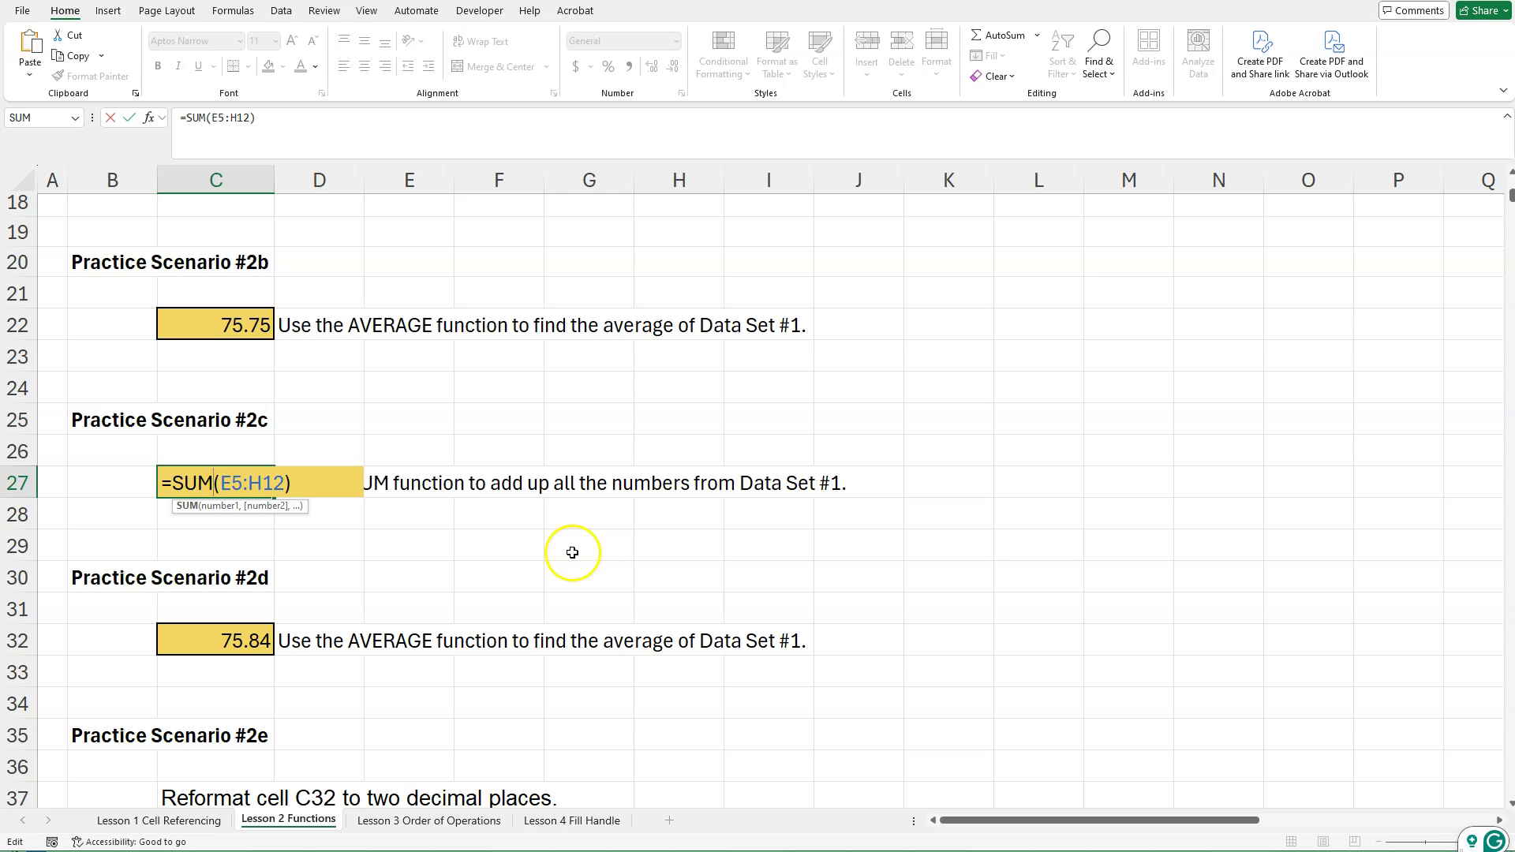
{"action": "key", "text": "Return"}
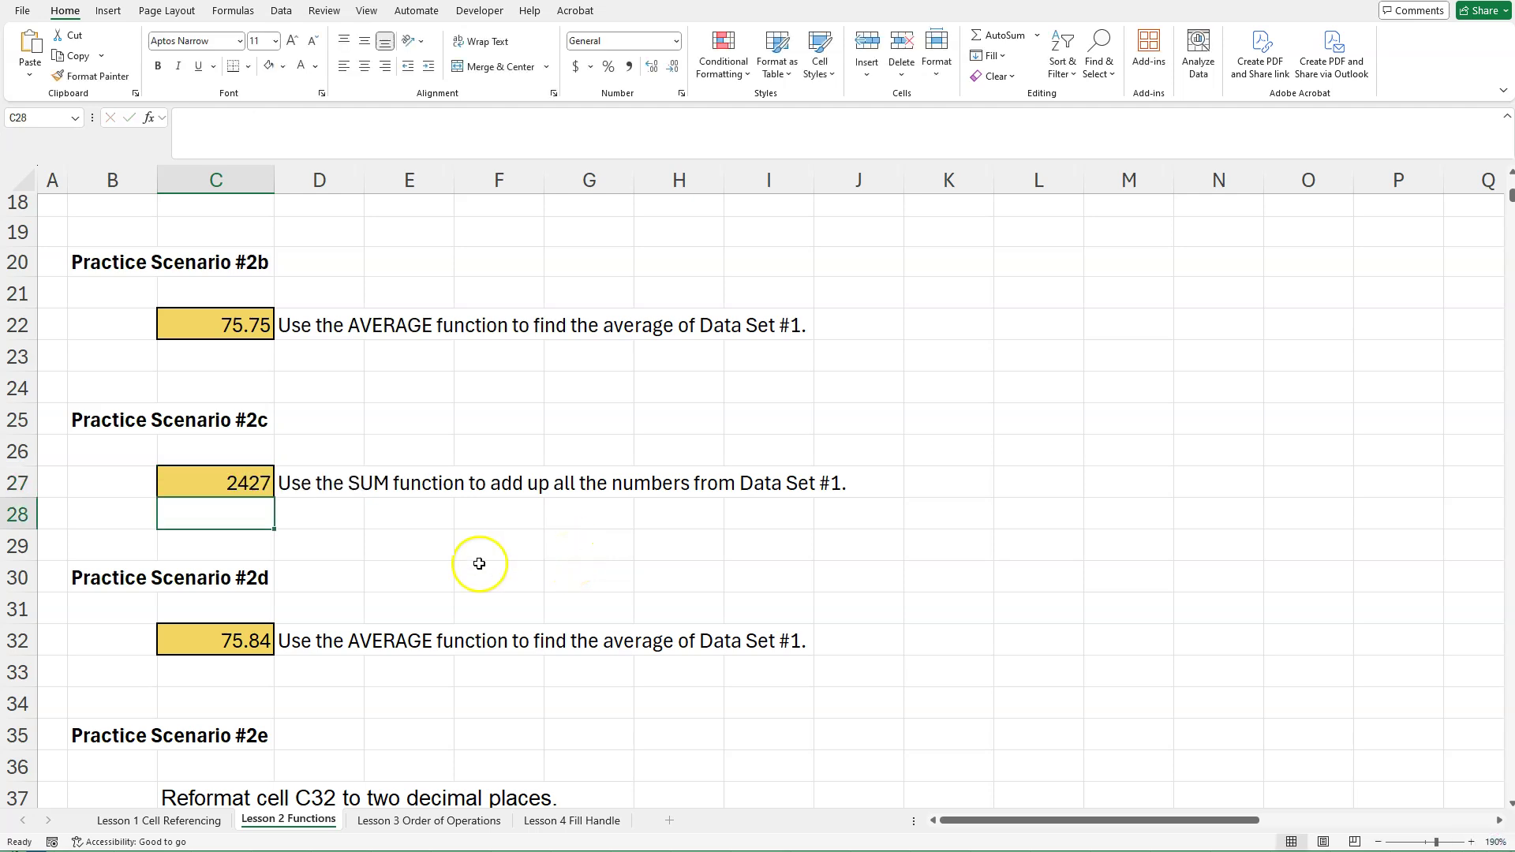
{"action": "scroll", "coordinate": [479, 564], "scroll_direction": "down", "scroll_amount": 1}
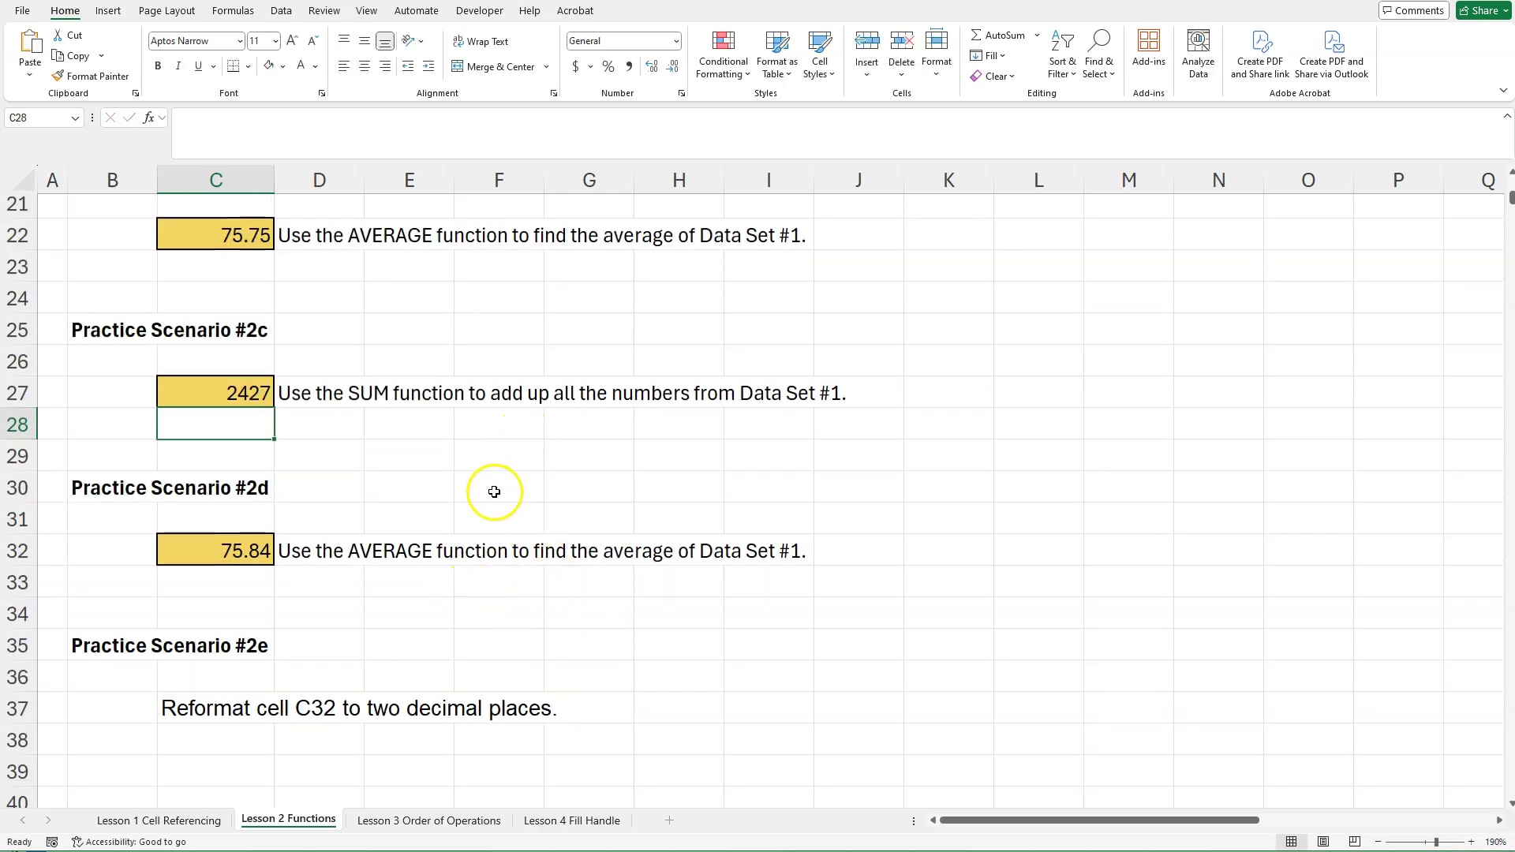
- Switch to the Lesson 3 Order of Operations worksheet
{"action": "left_click", "coordinate": [433, 821]}
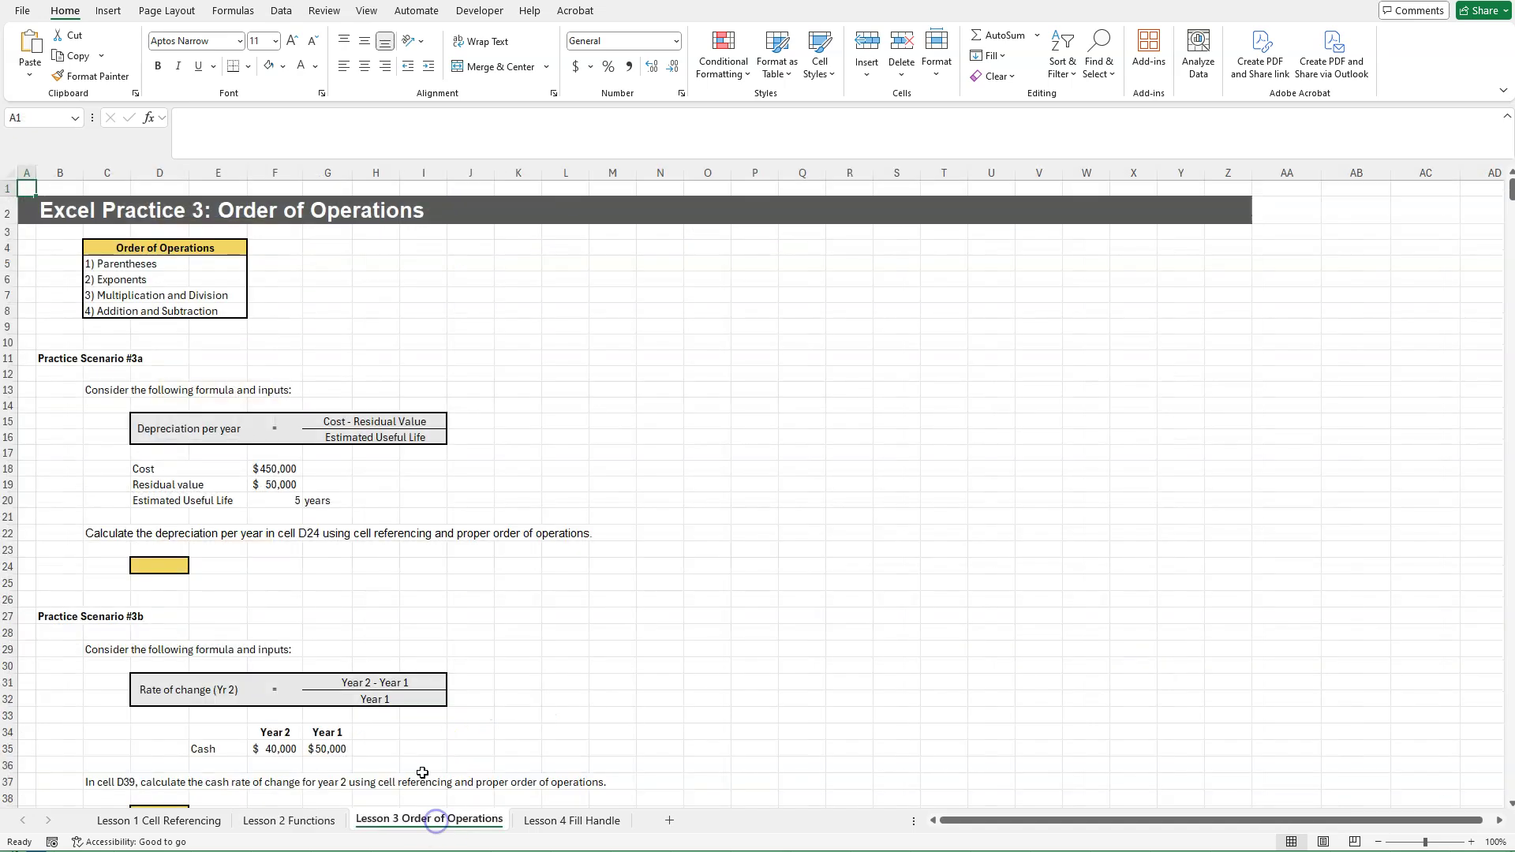